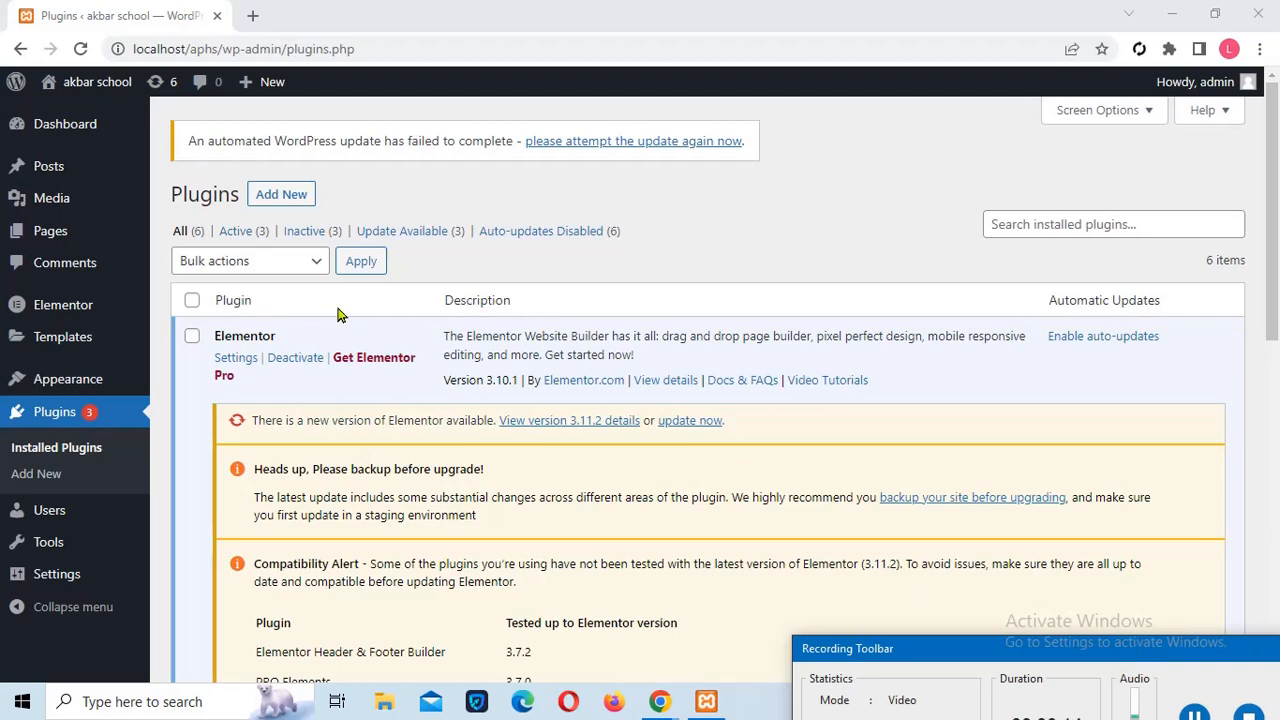
Open the akbar school homepage in a new tab, look it over, then return to Plugins
mouse_move(90, 84)
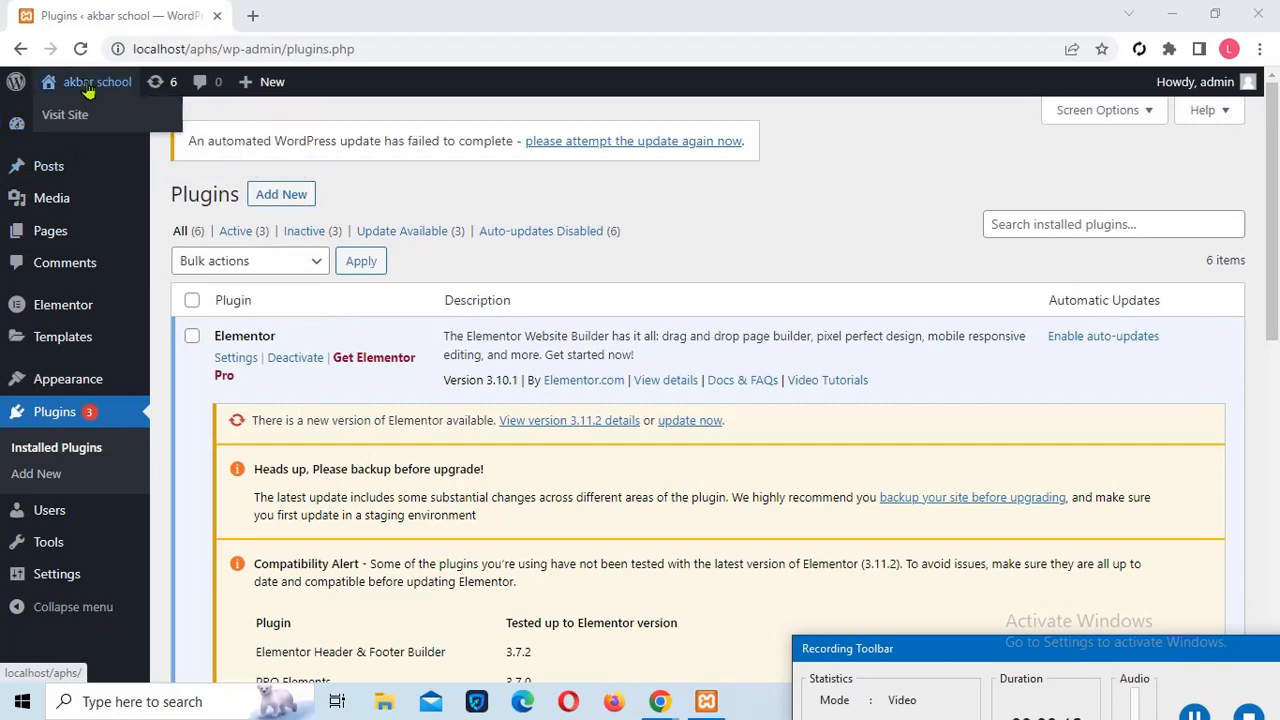
right_click(80, 118)
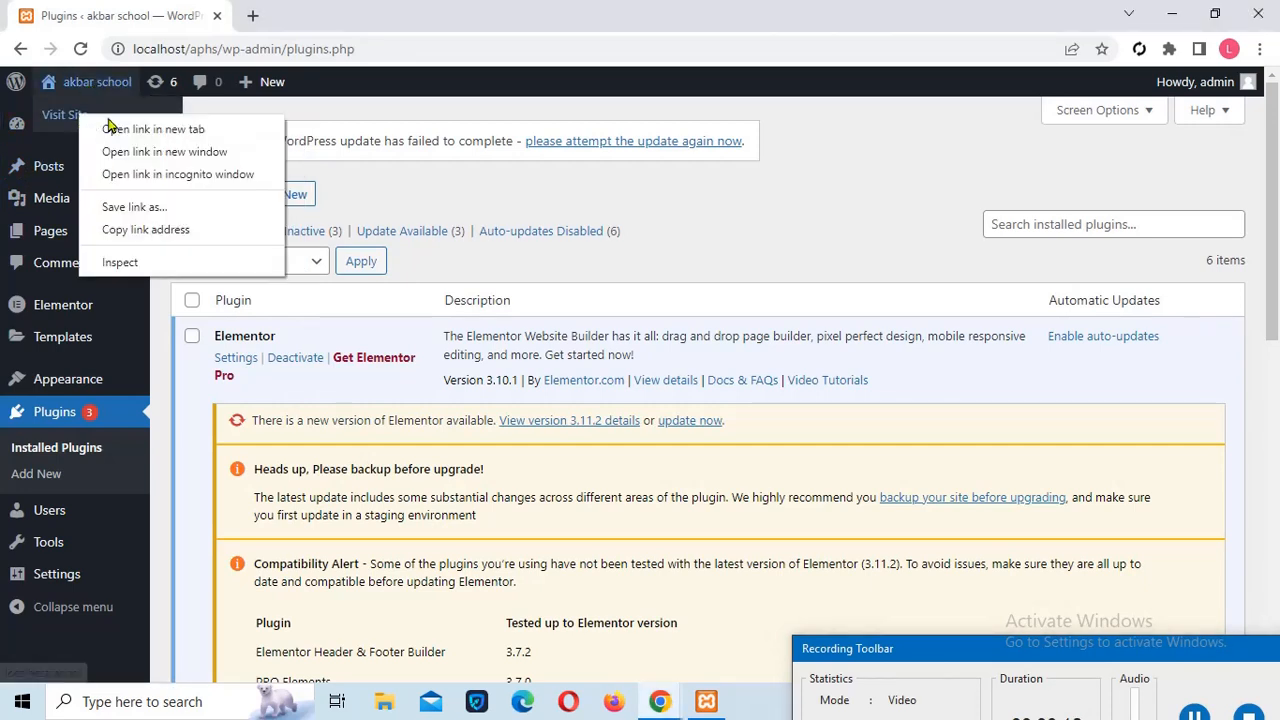
left_click(108, 127)
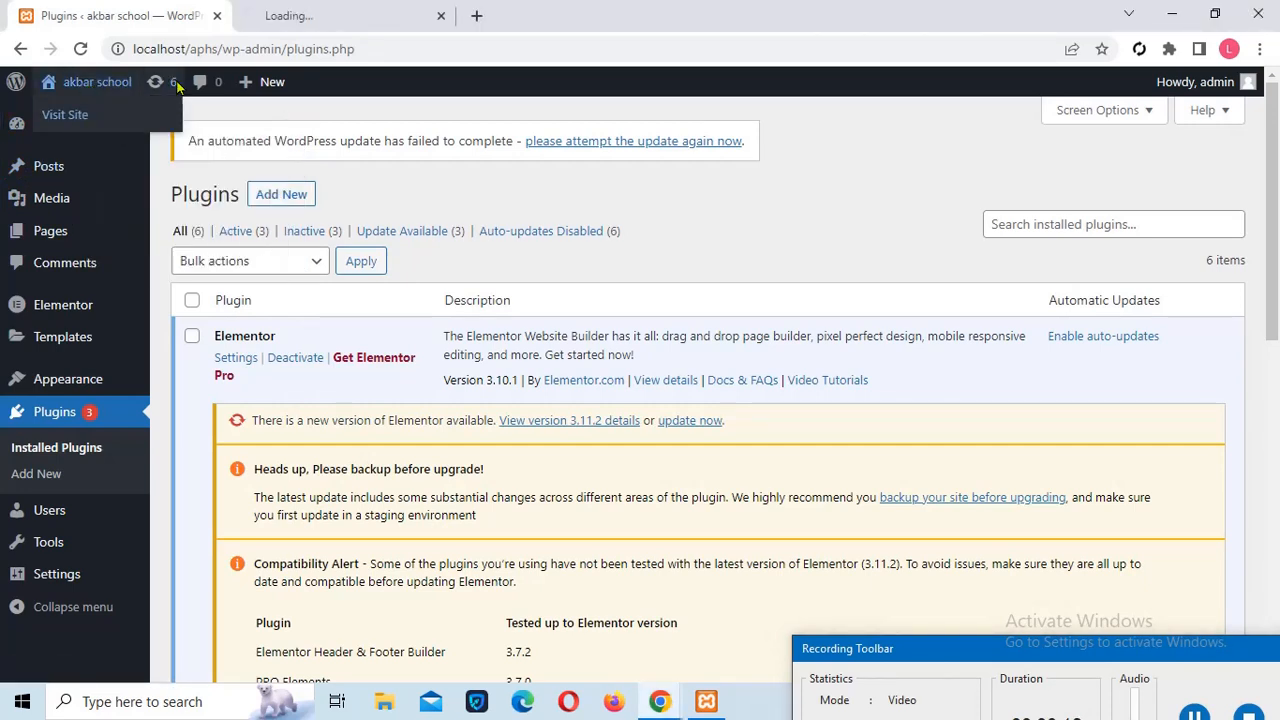
left_click(322, 18)
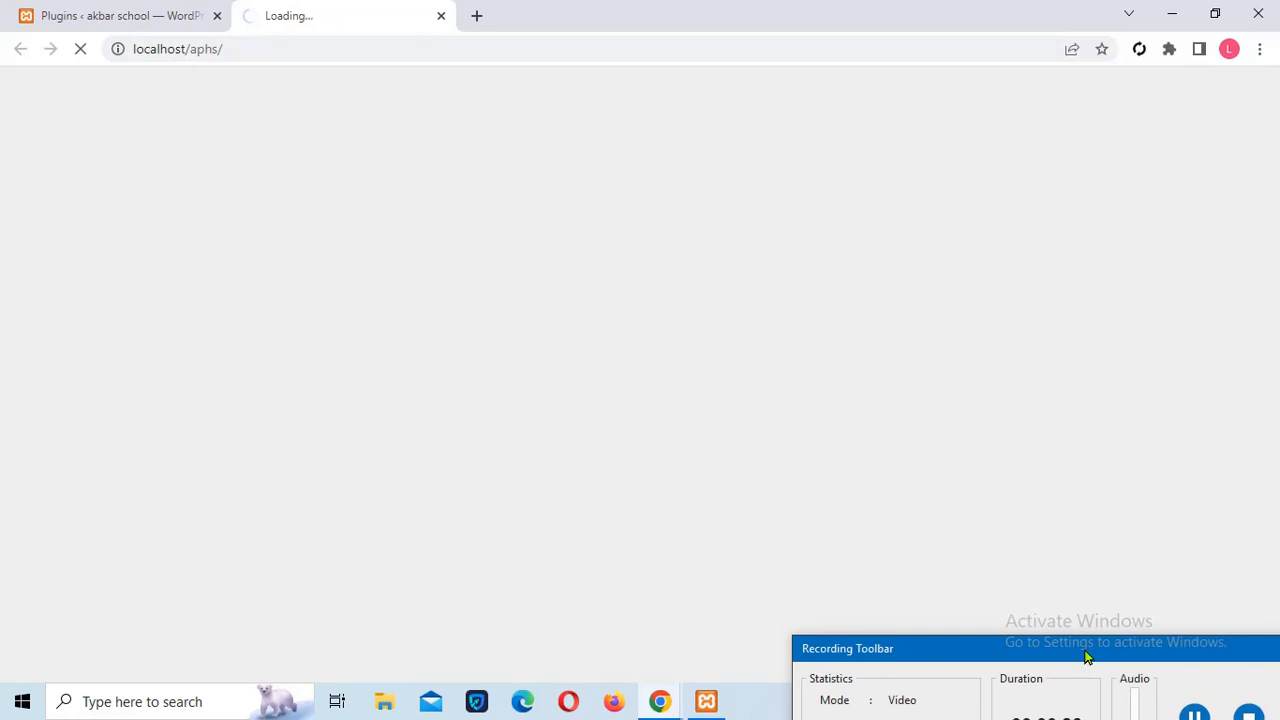
left_click_drag(1087, 656, 1071, 540)
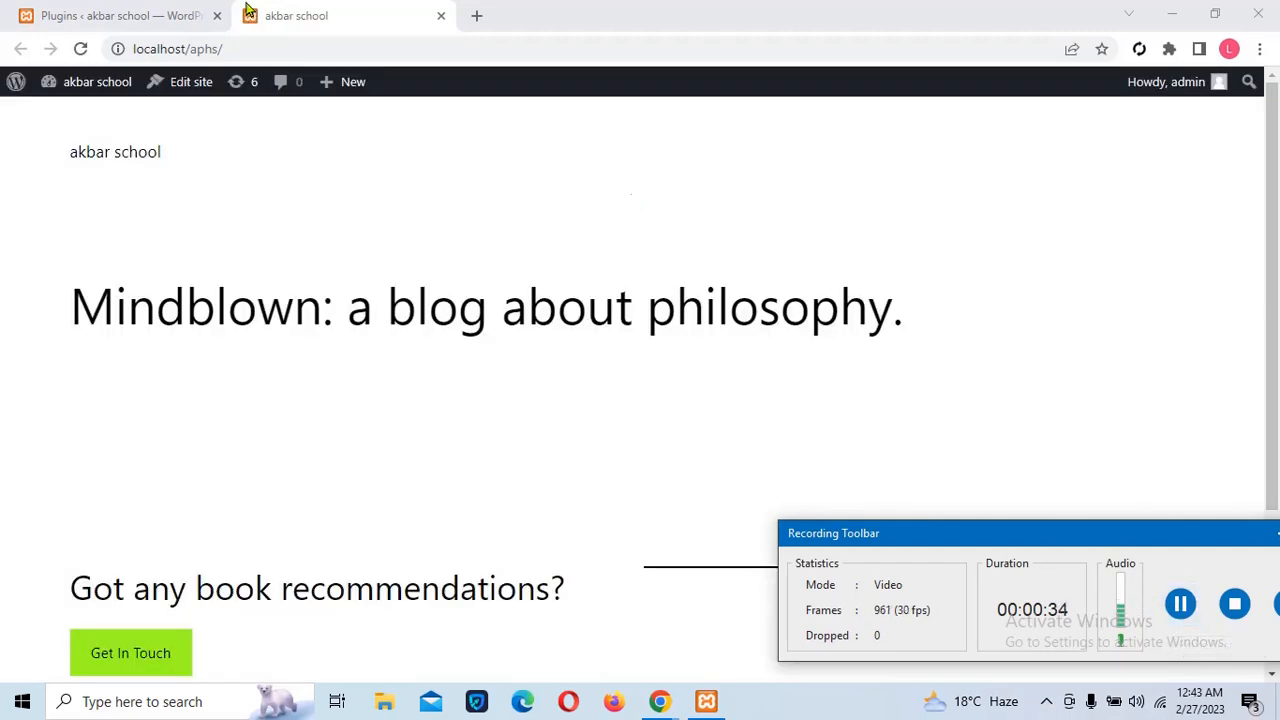
left_click(108, 20)
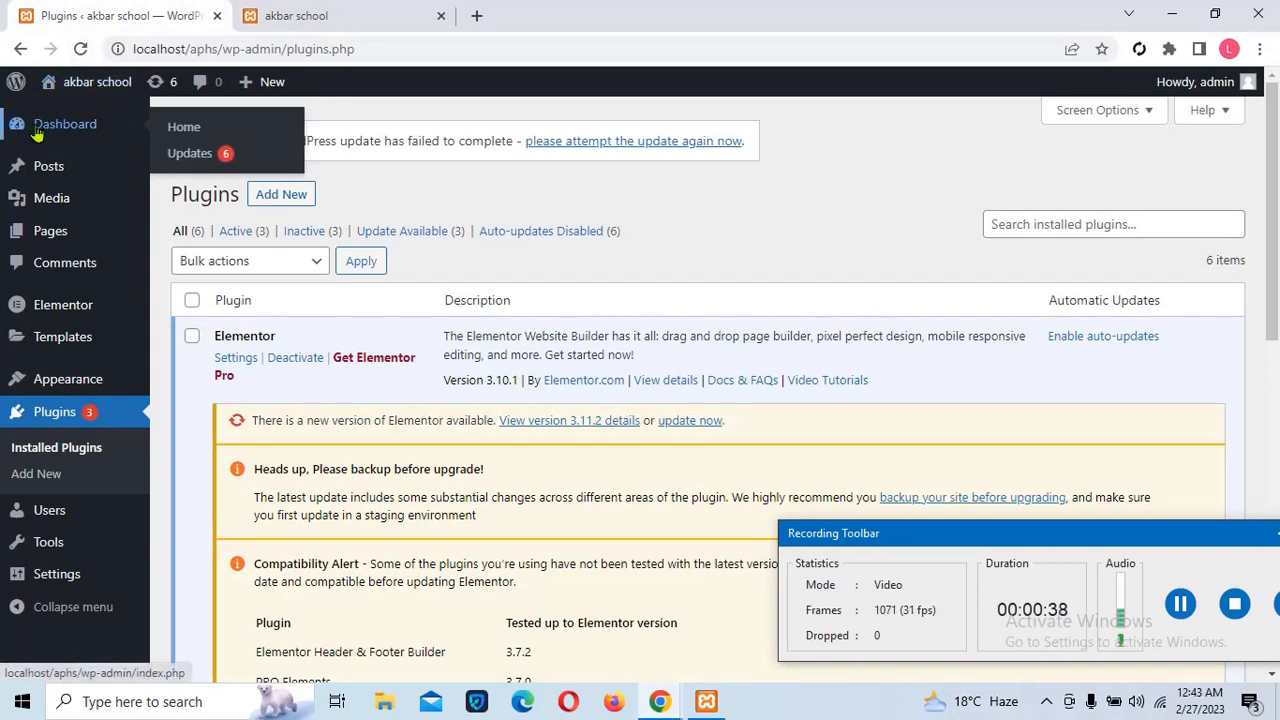
Close the preview tab, filter installed plugins for 'elemen', then go to Add Plugins
mouse_move(66, 87)
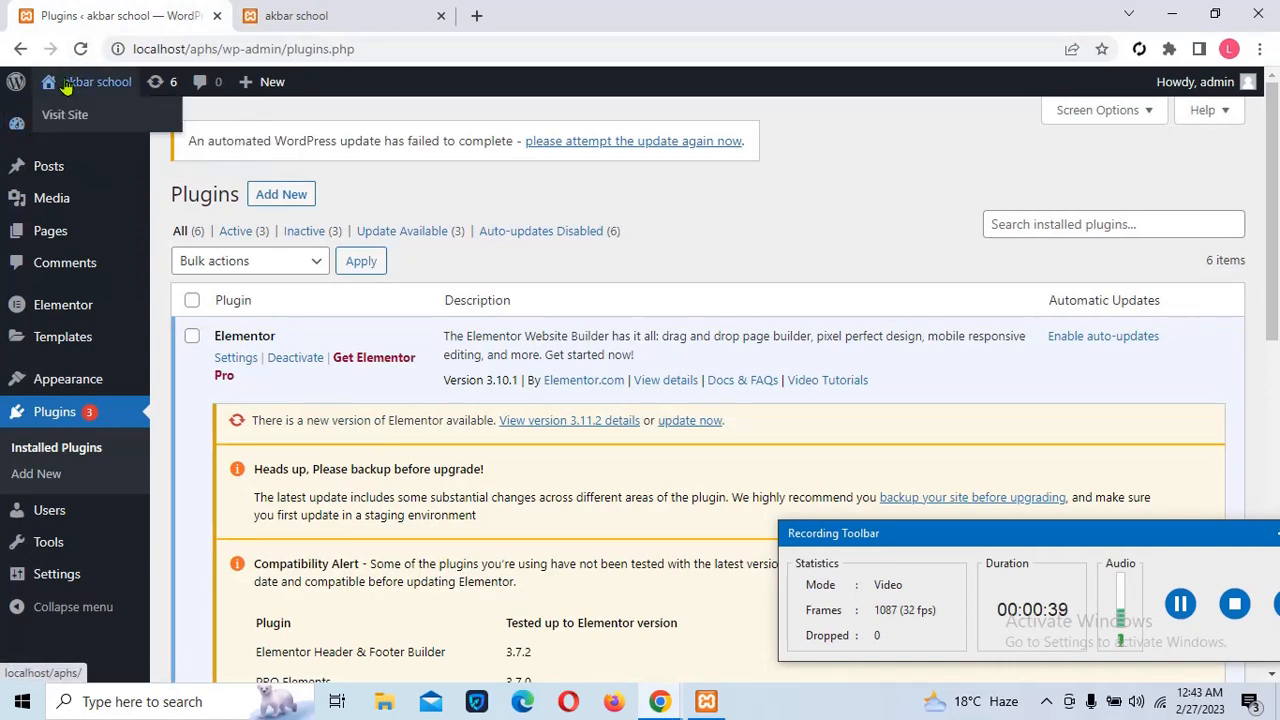
left_click(440, 17)
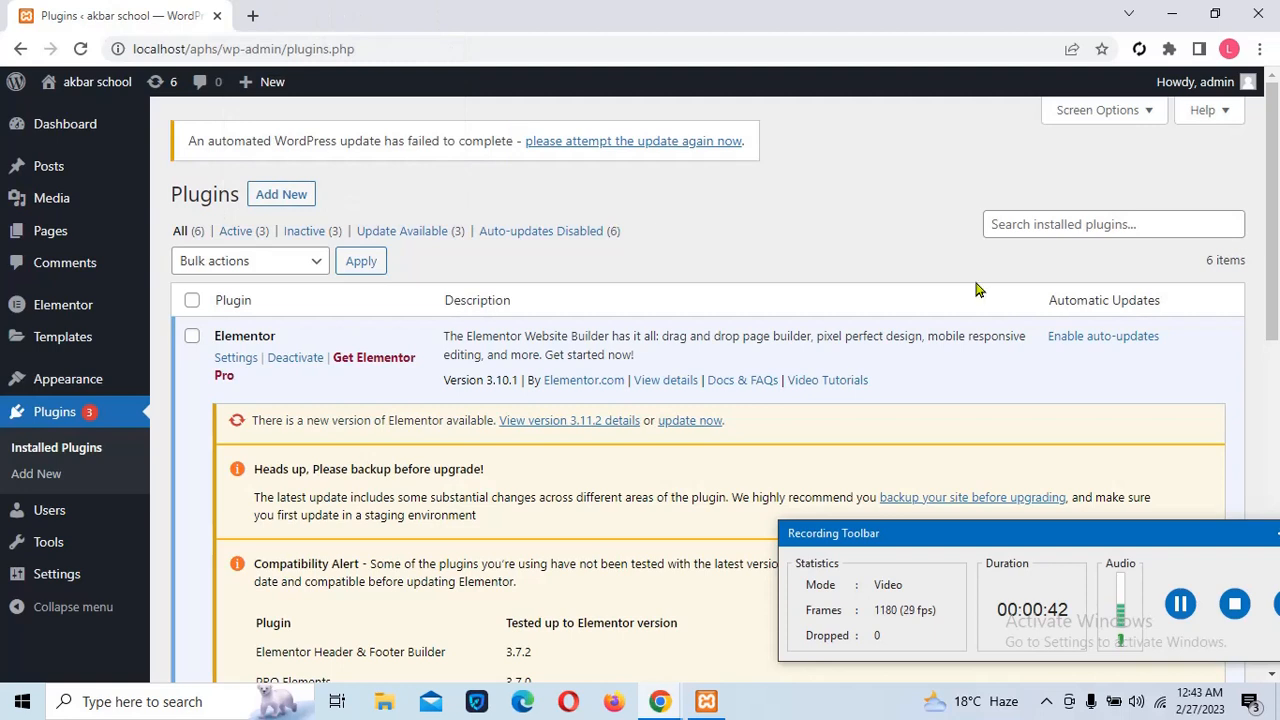
left_click(1016, 226)
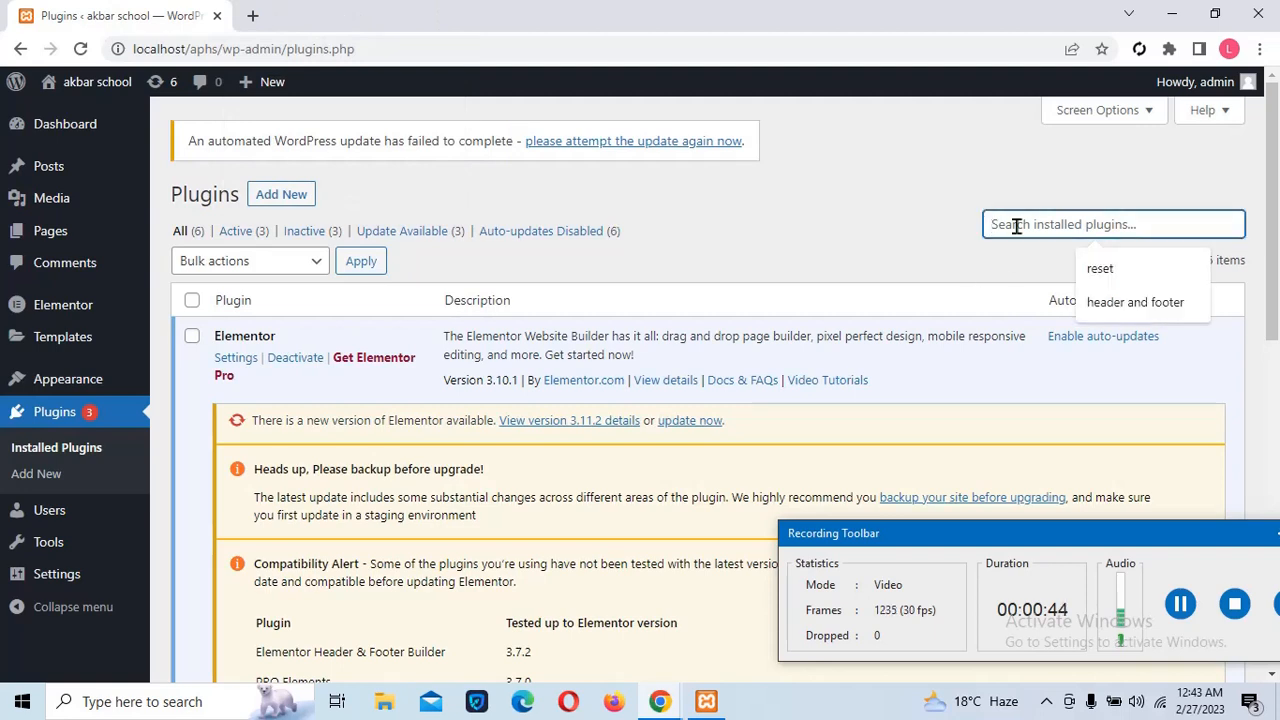
type("el")
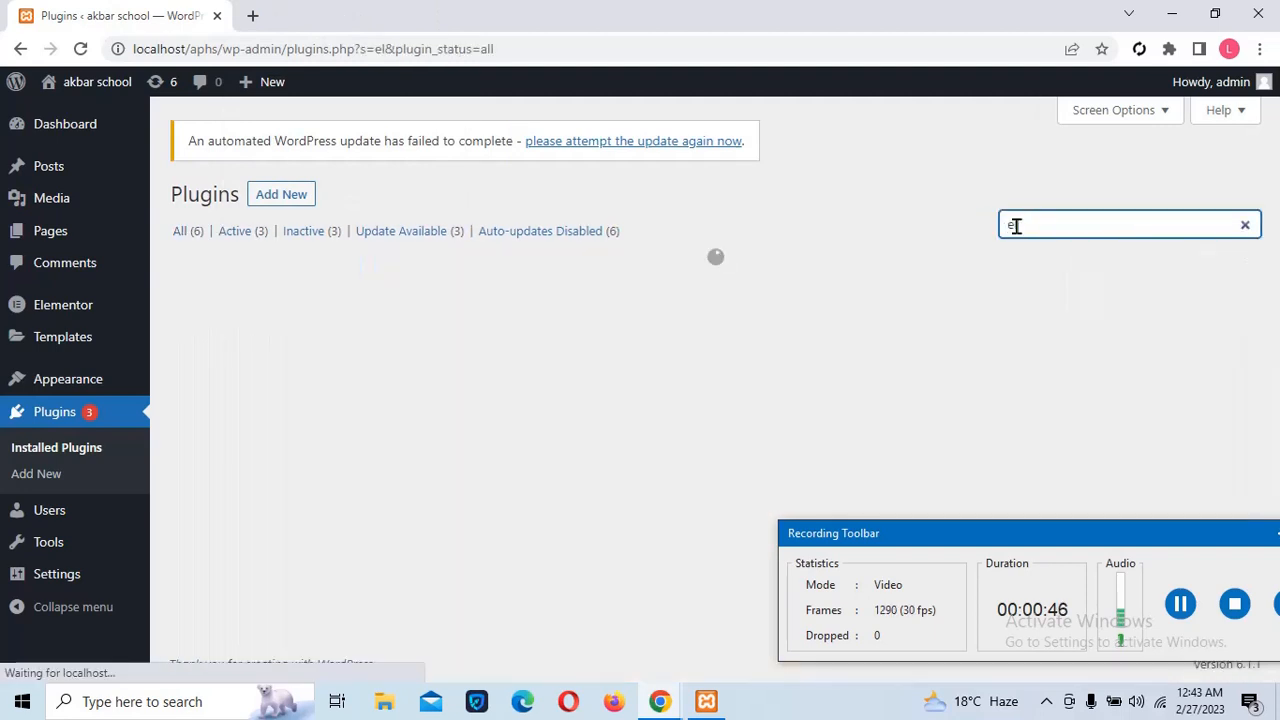
type("em")
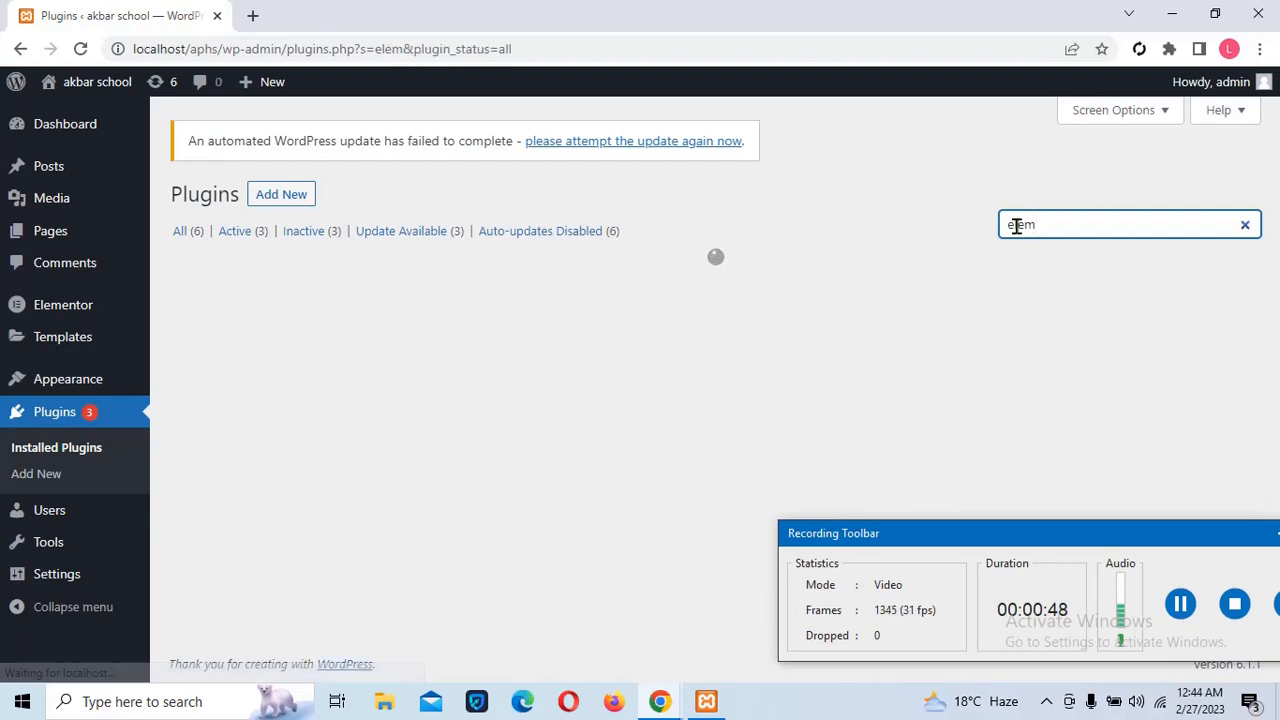
type("en")
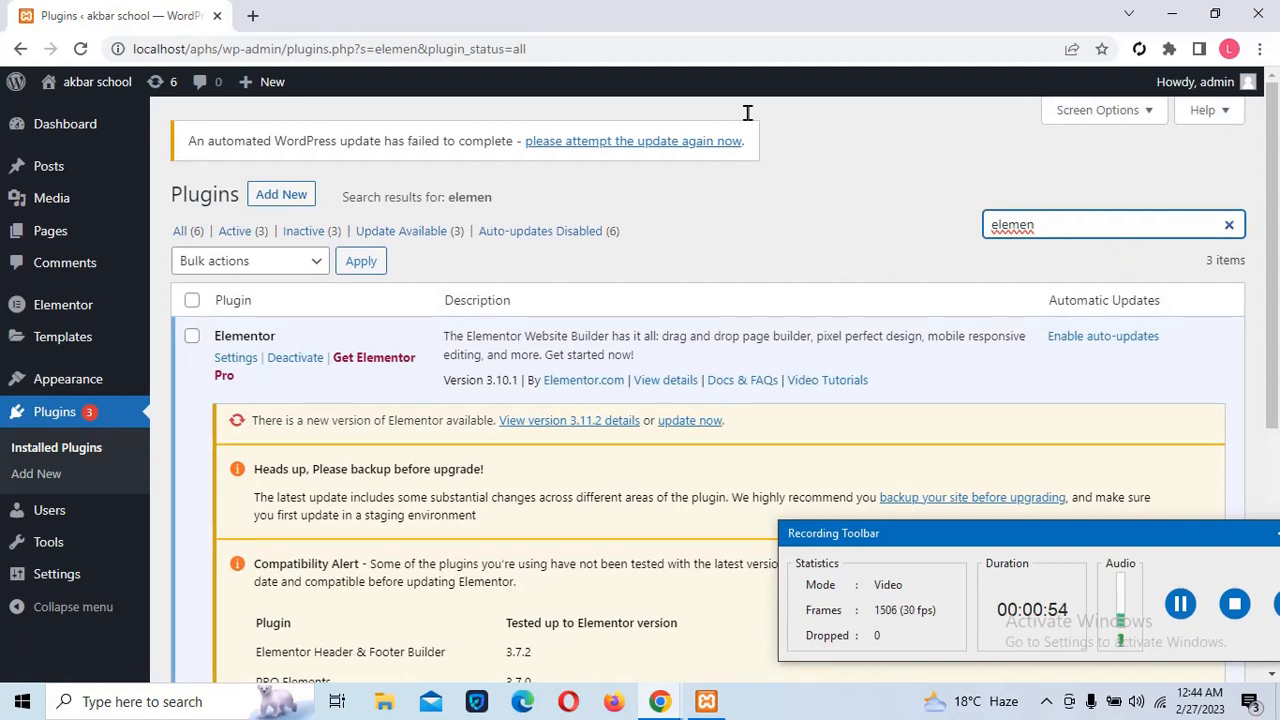
left_click(287, 205)
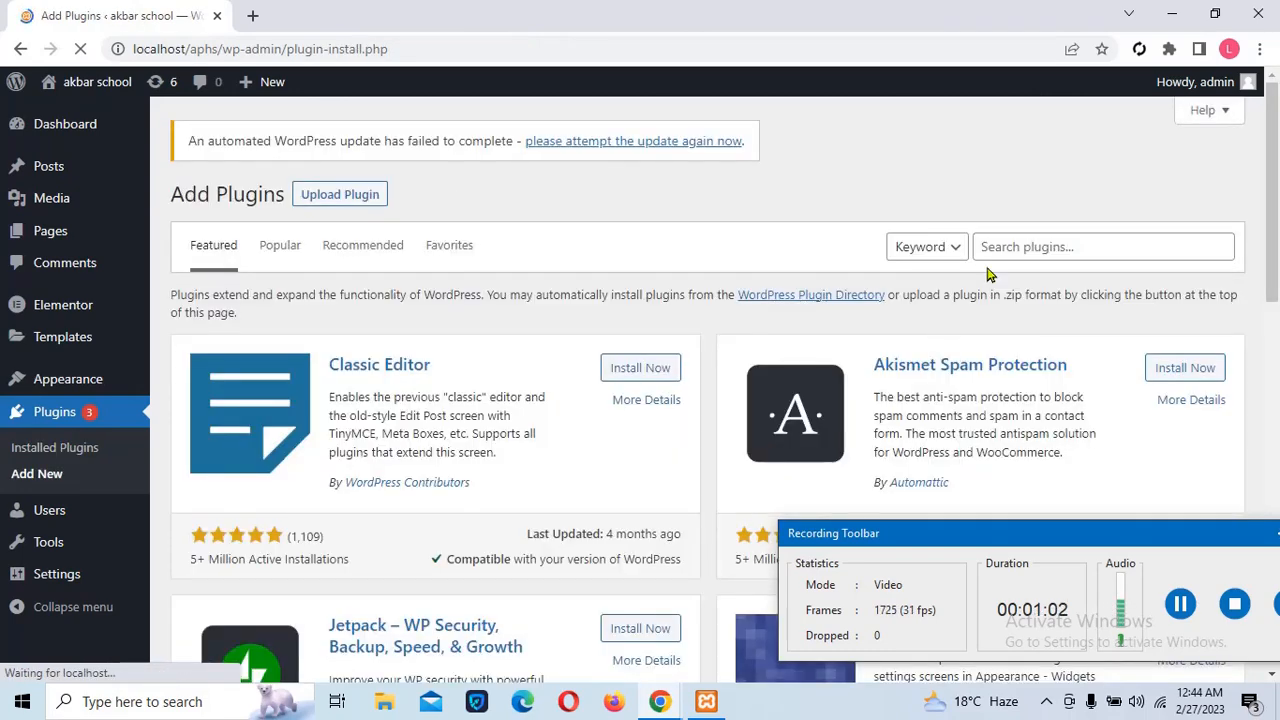
Search the plugin directory for 'elementor', then for 'astra', and go to Appearance > Themes
left_click(1012, 242)
type("e")
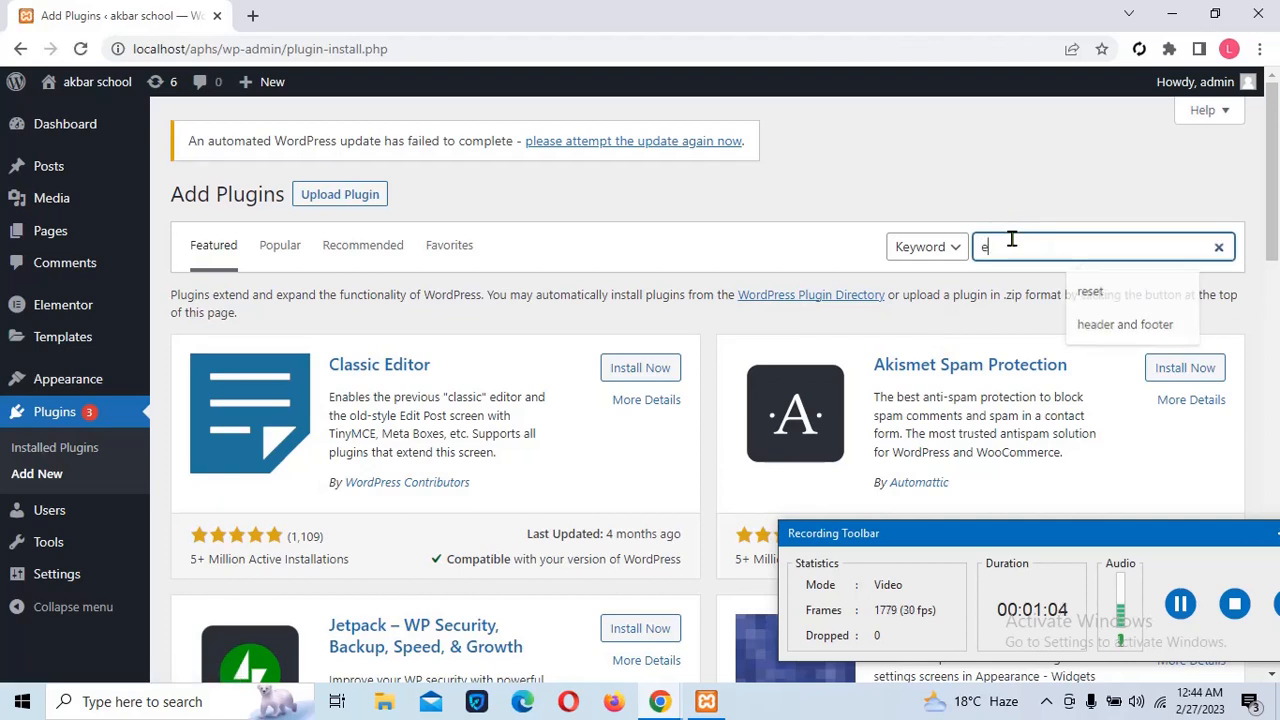
type("le")
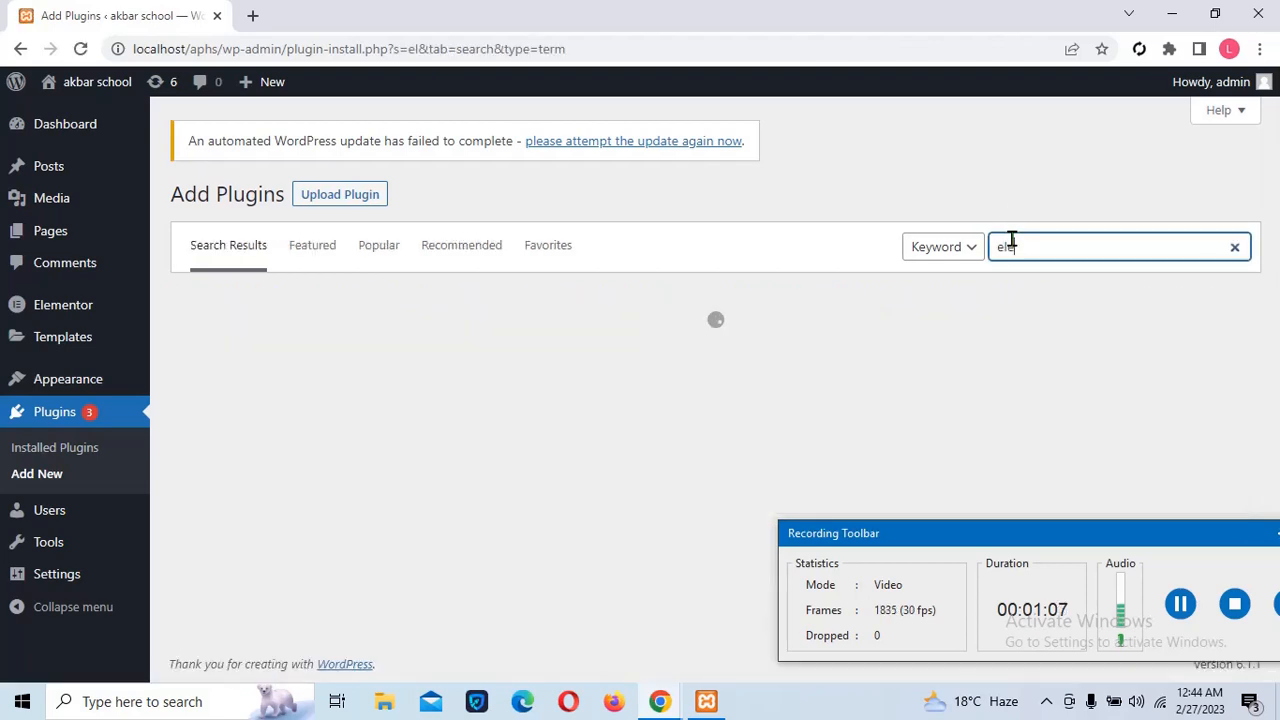
type("mento")
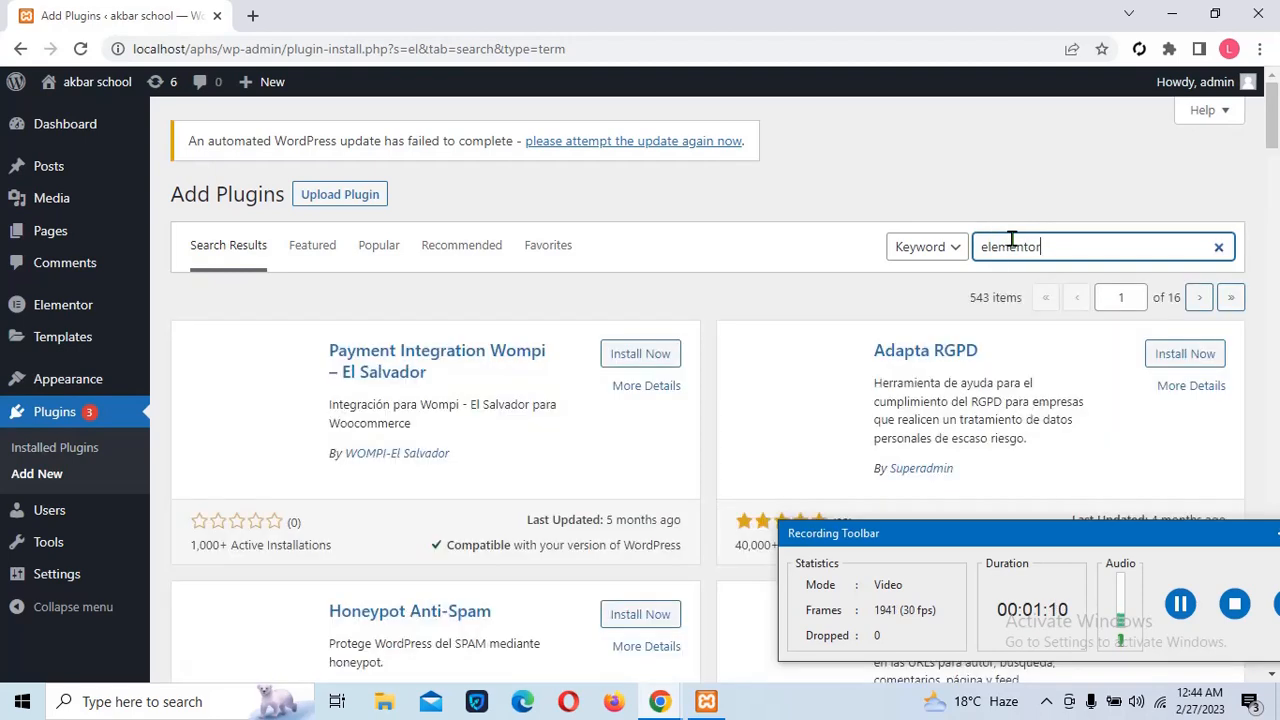
type("r")
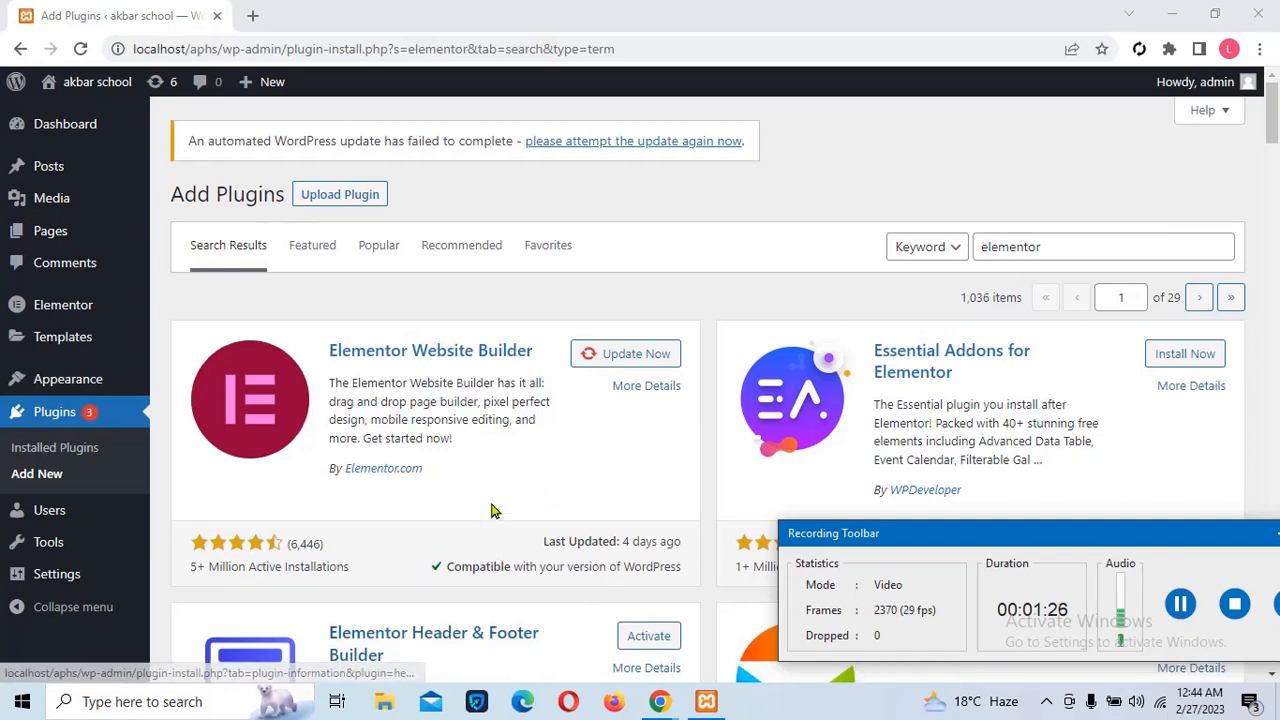
left_click(1058, 249)
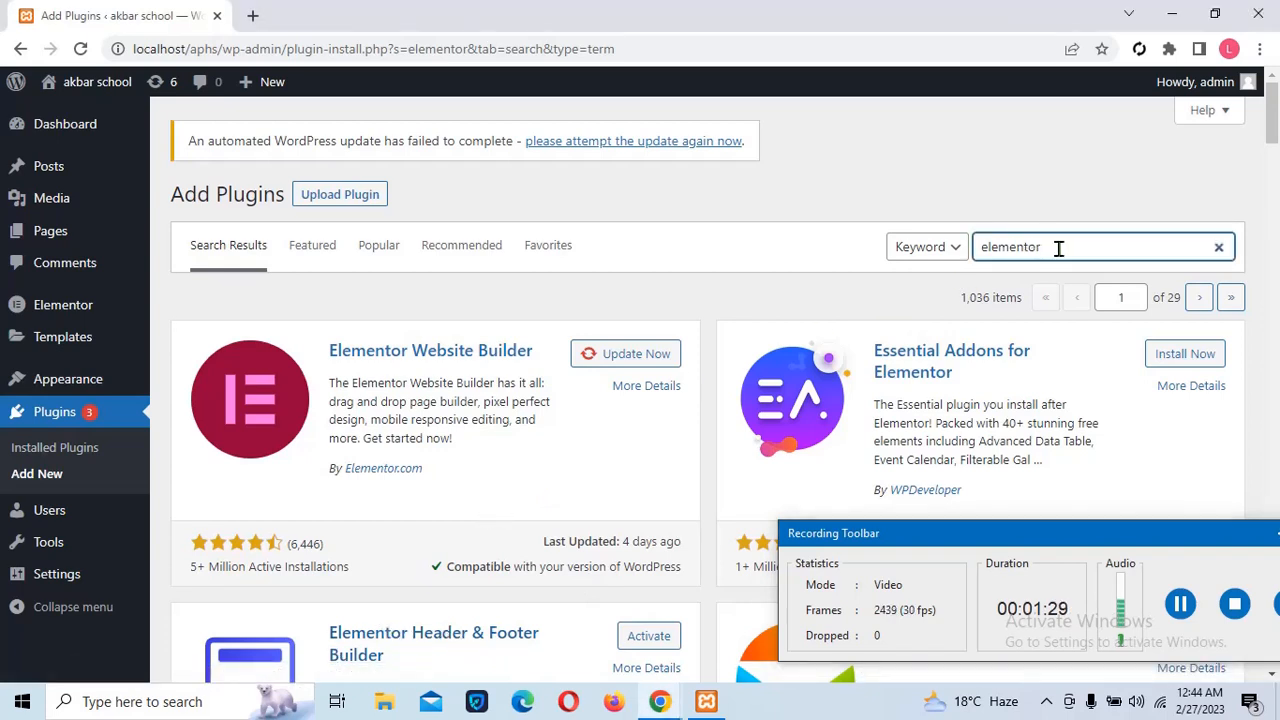
key("BackSpace")
key("BackSpace")
key("BackSpace")
key("BackSpace")
key("BackSpace")
key("BackSpace")
key("BackSpace")
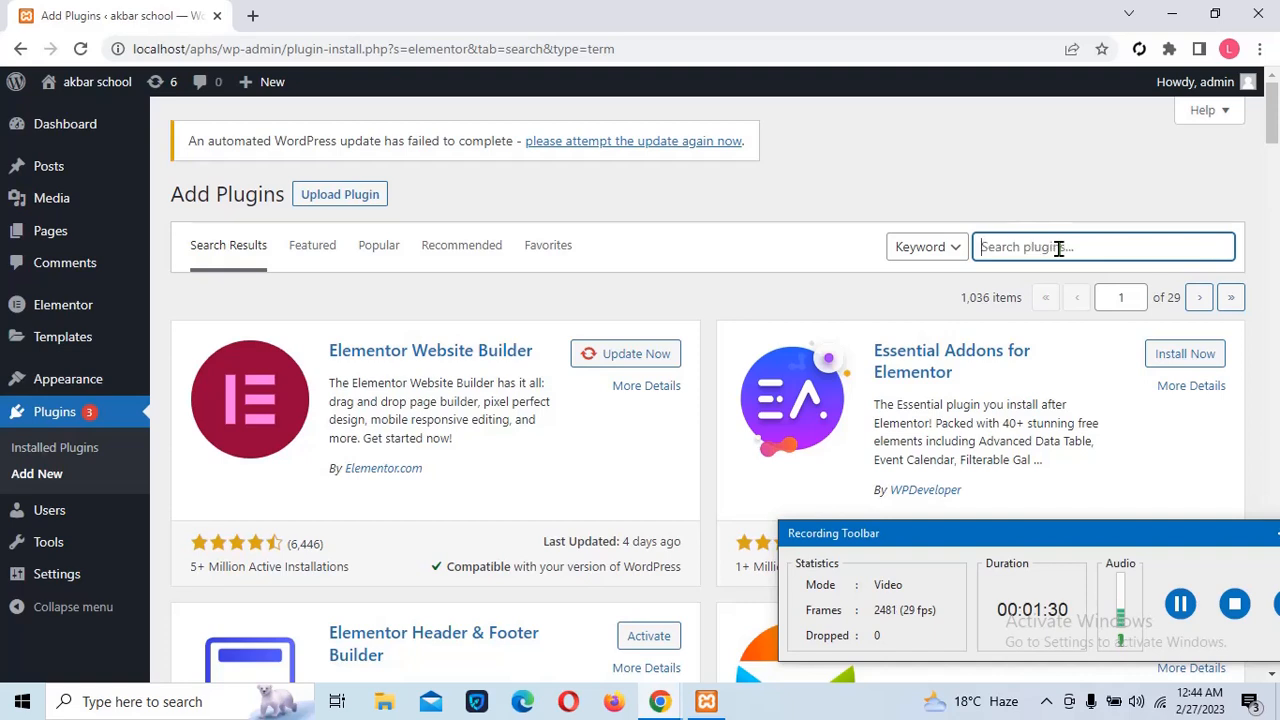
type("astra")
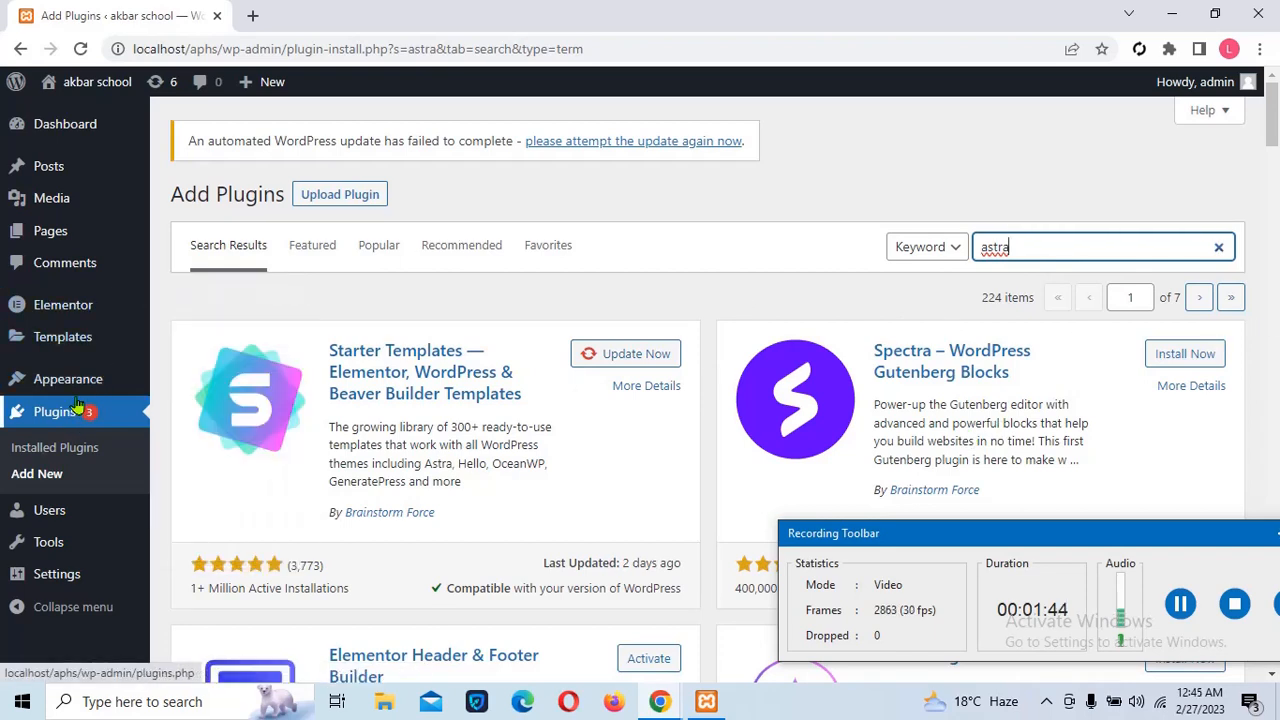
mouse_move(80, 385)
left_click(192, 386)
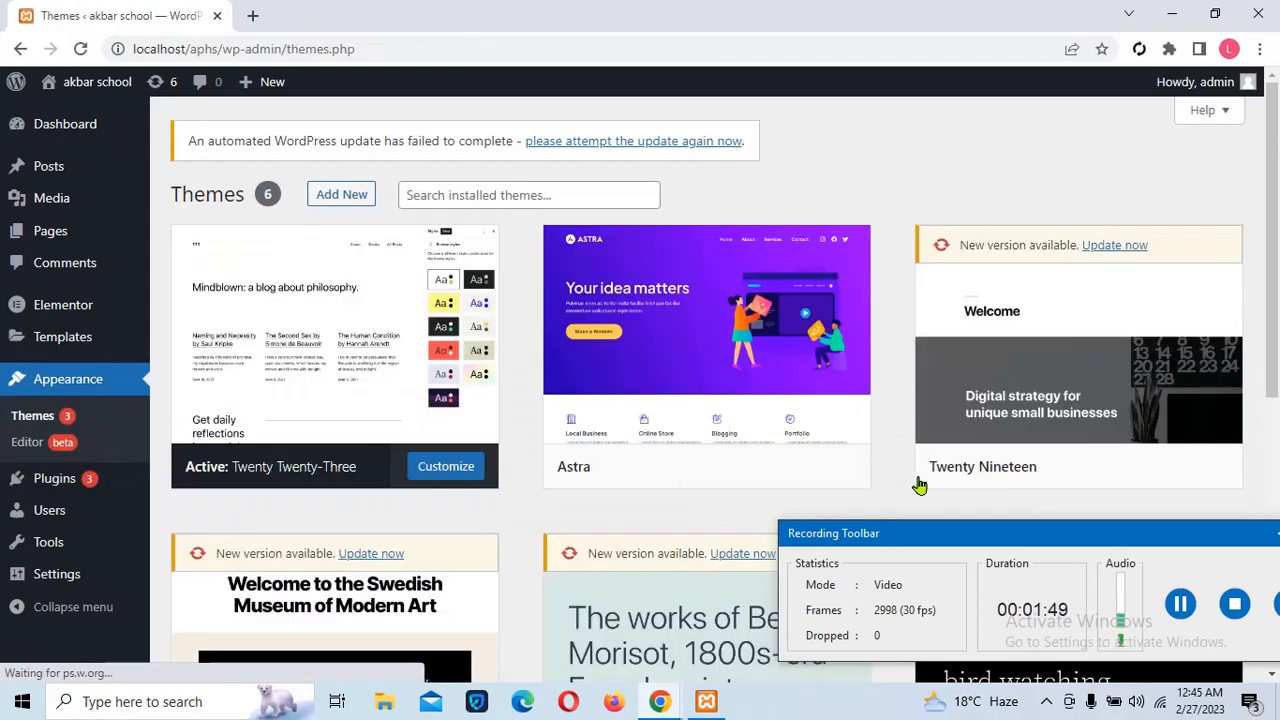
Activate the Astra theme, preview the restyled site in a new tab, and return to Themes
mouse_move(857, 415)
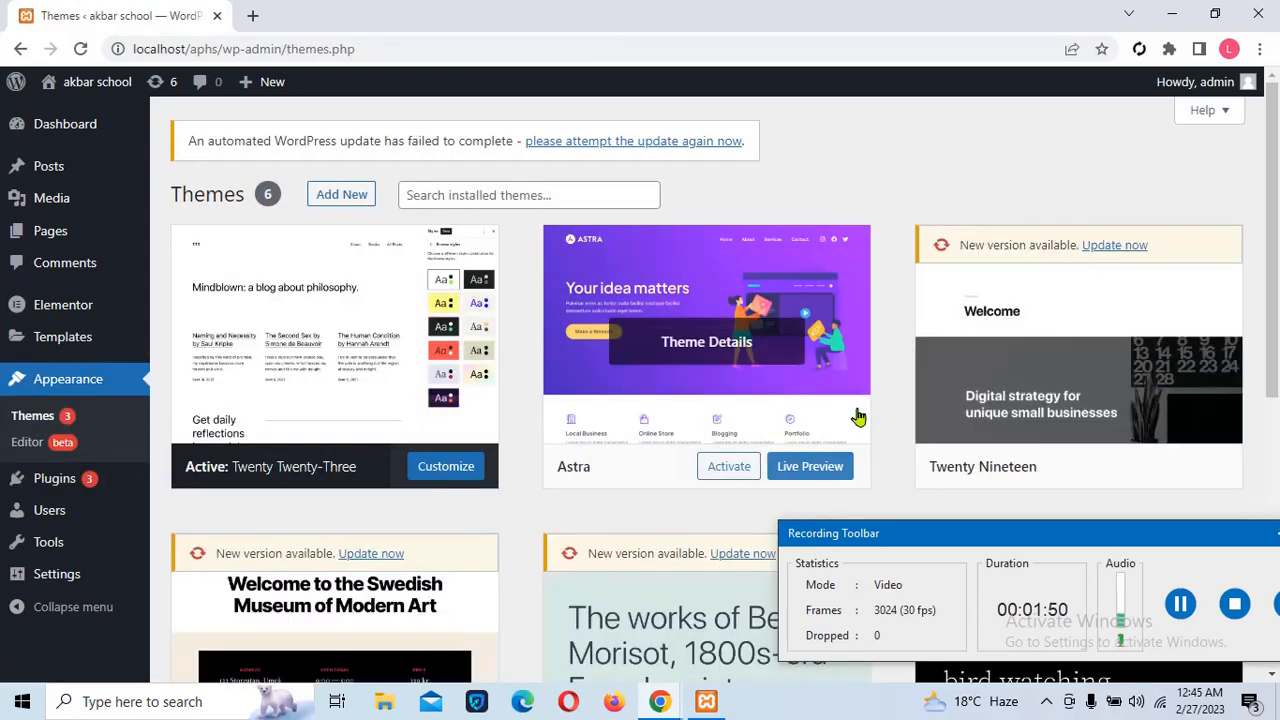
left_click(722, 467)
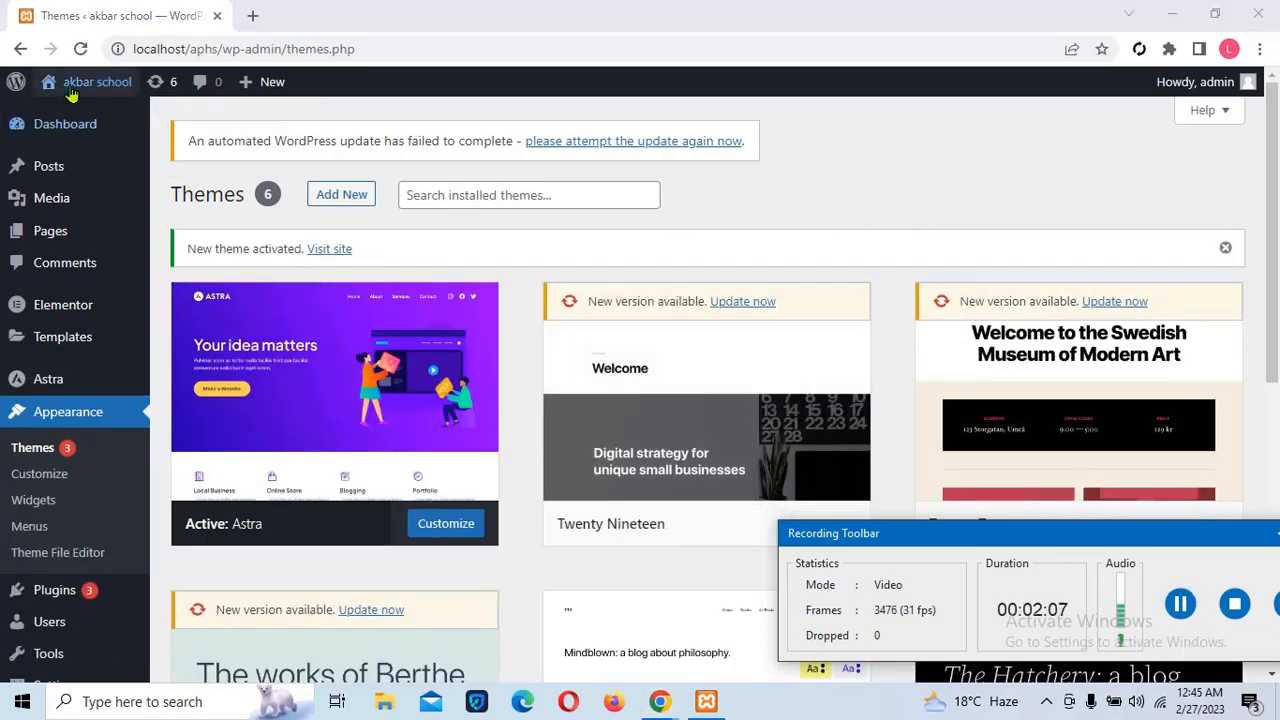
mouse_move(72, 94)
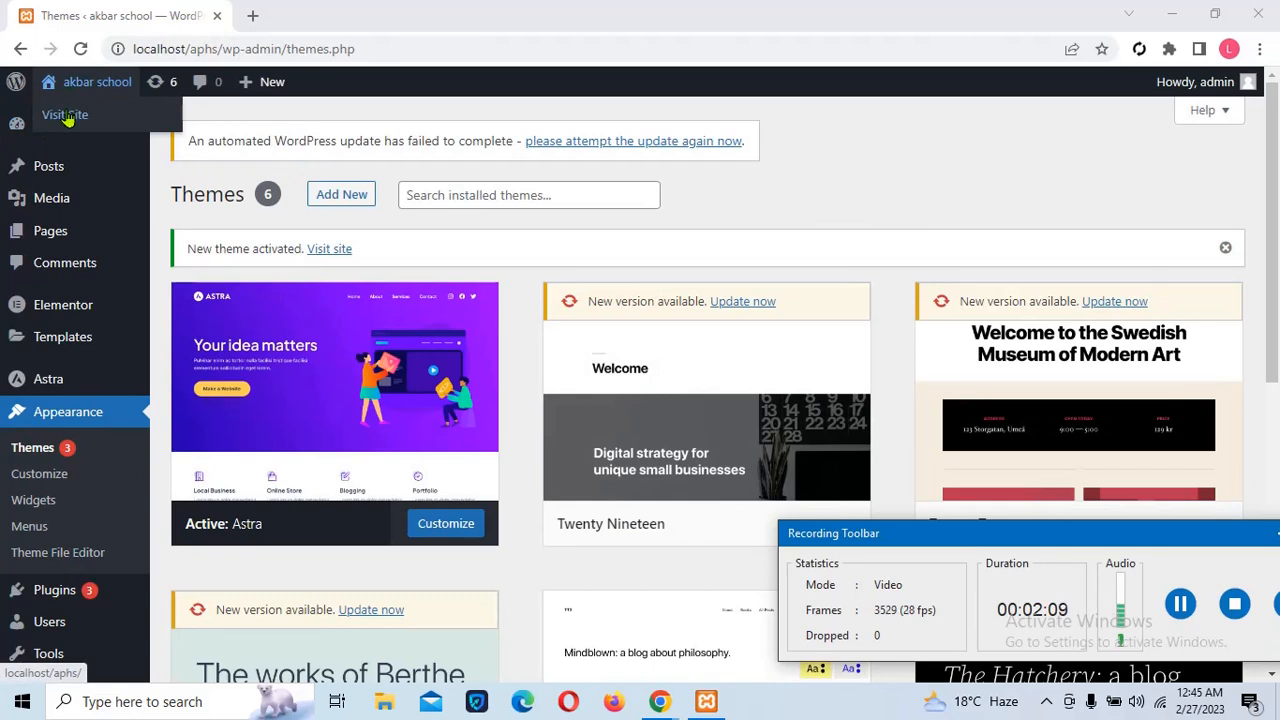
right_click(65, 118)
left_click(118, 123)
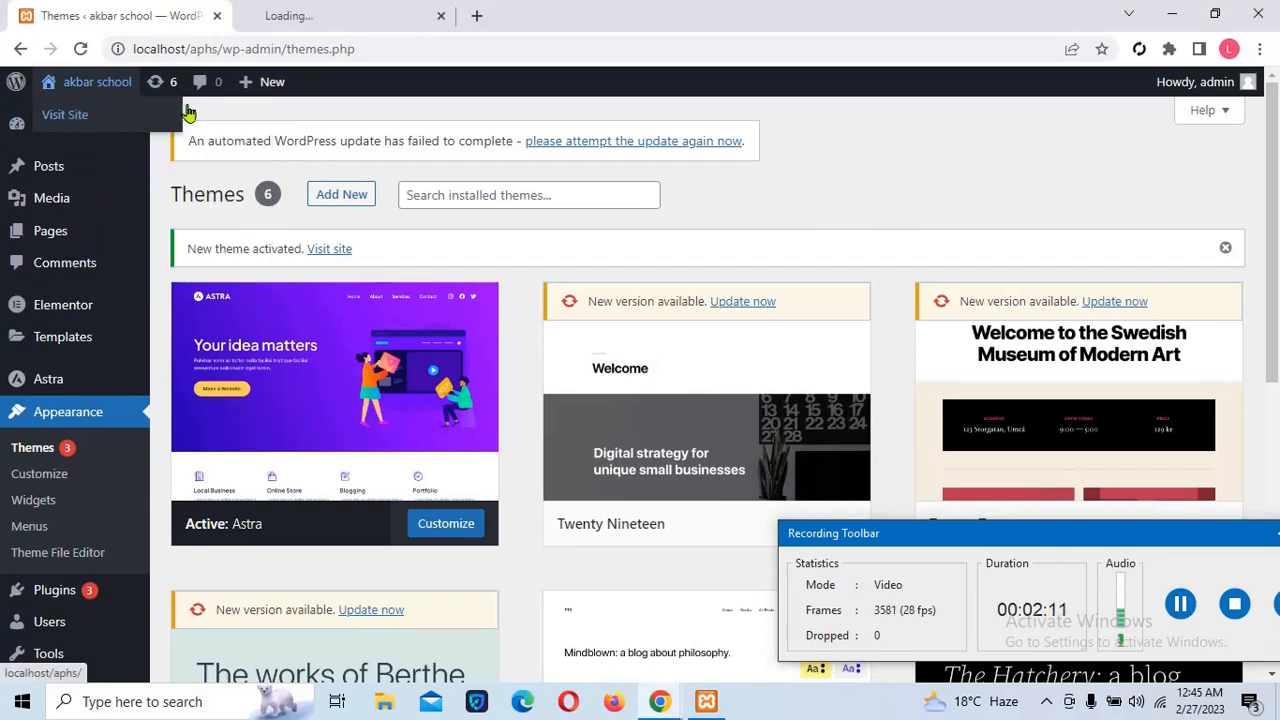
left_click(300, 15)
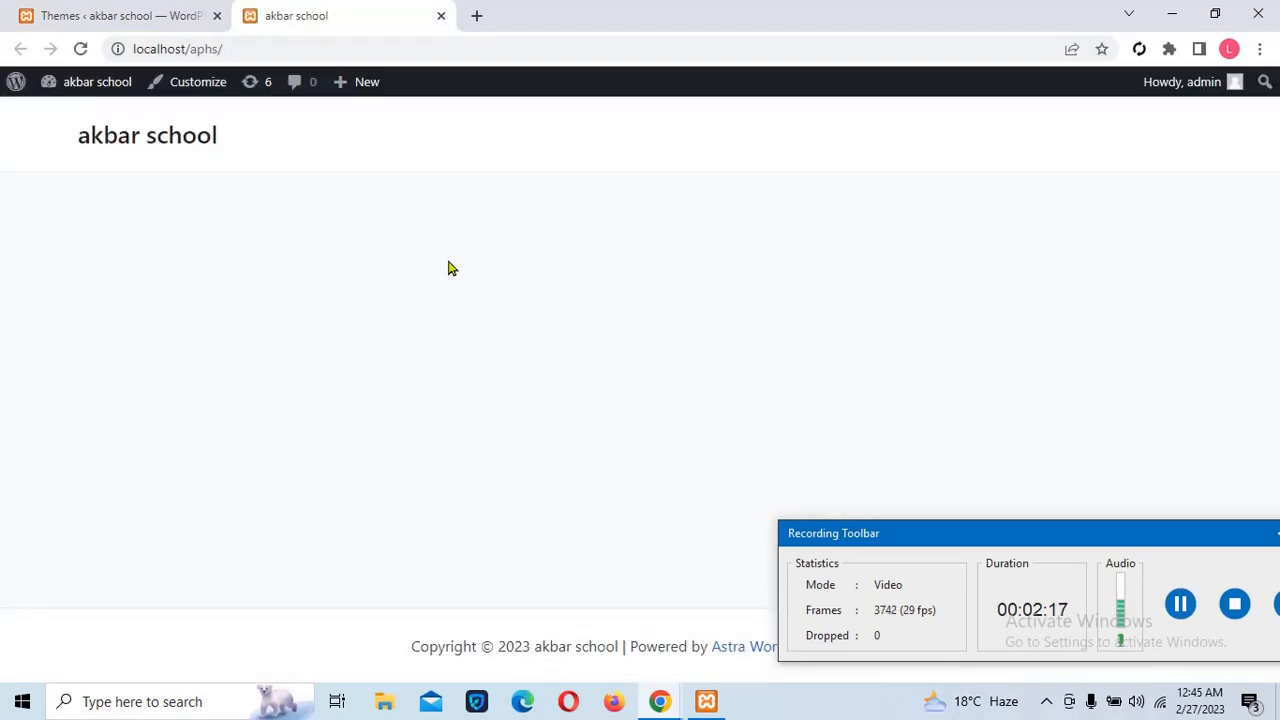
left_click(113, 18)
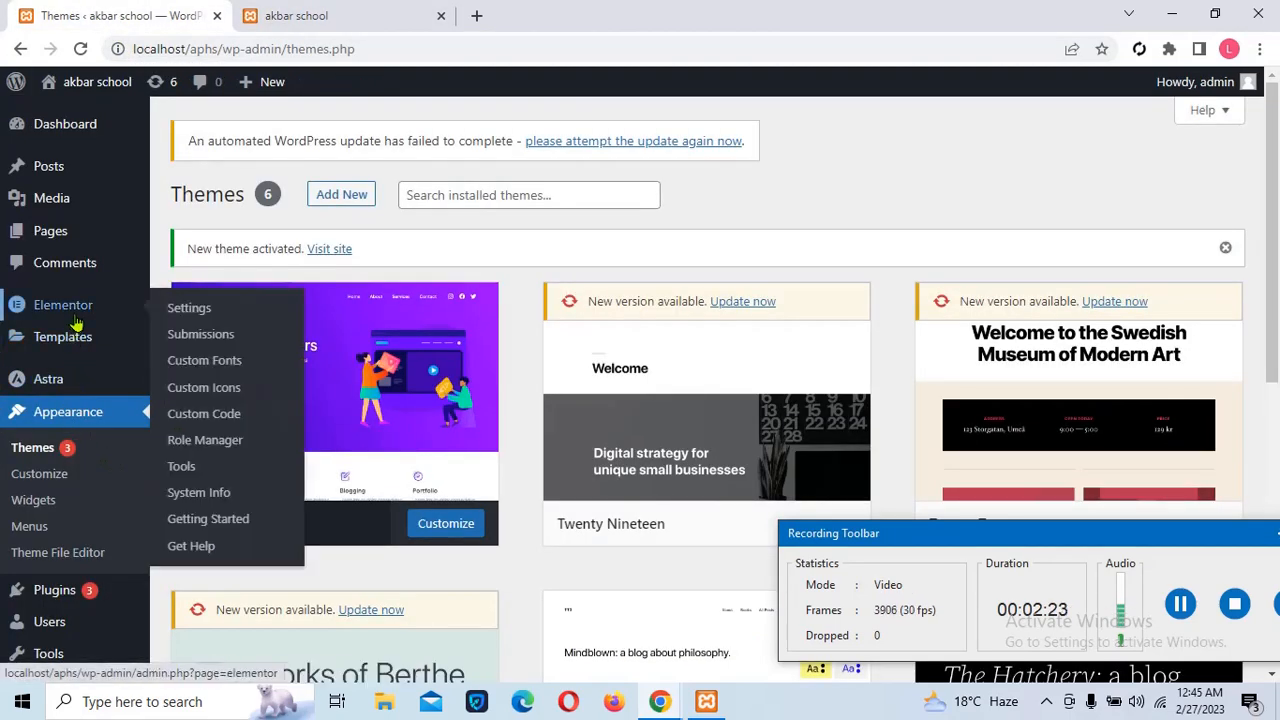
Activate the Starter Templates plugin under Installed Plugins and open its library
mouse_move(75, 376)
mouse_move(76, 340)
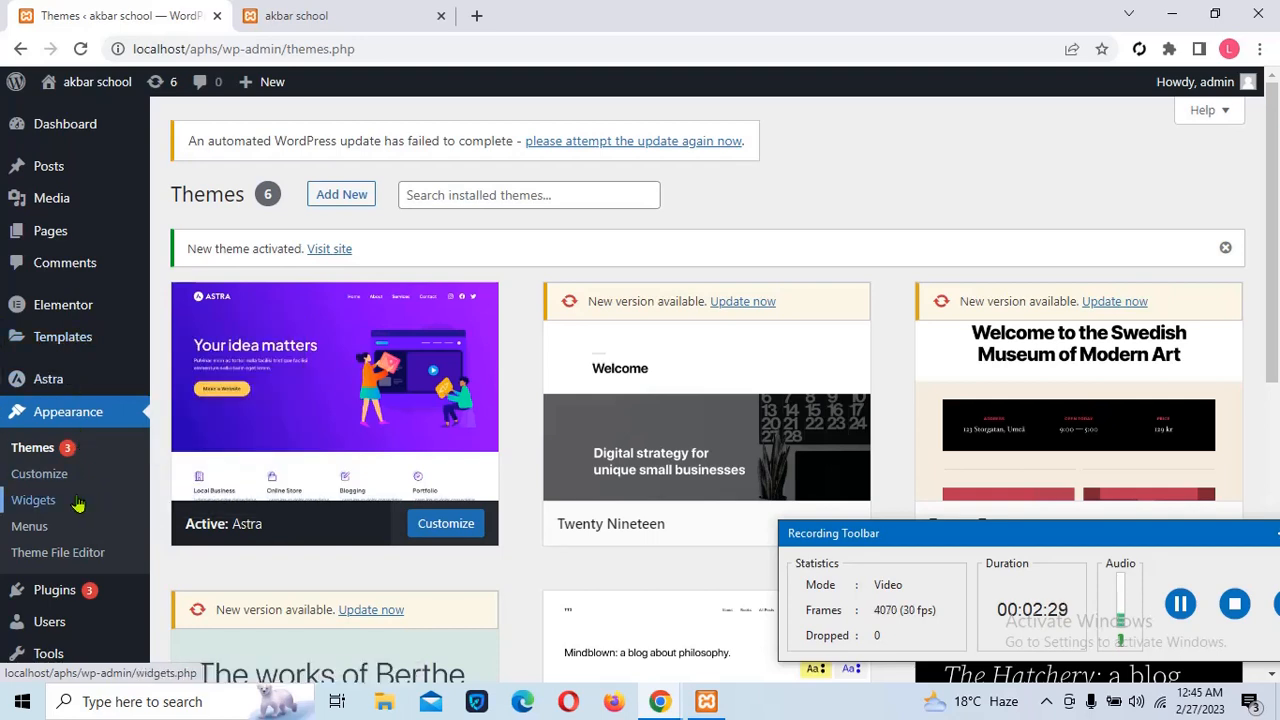
mouse_move(98, 597)
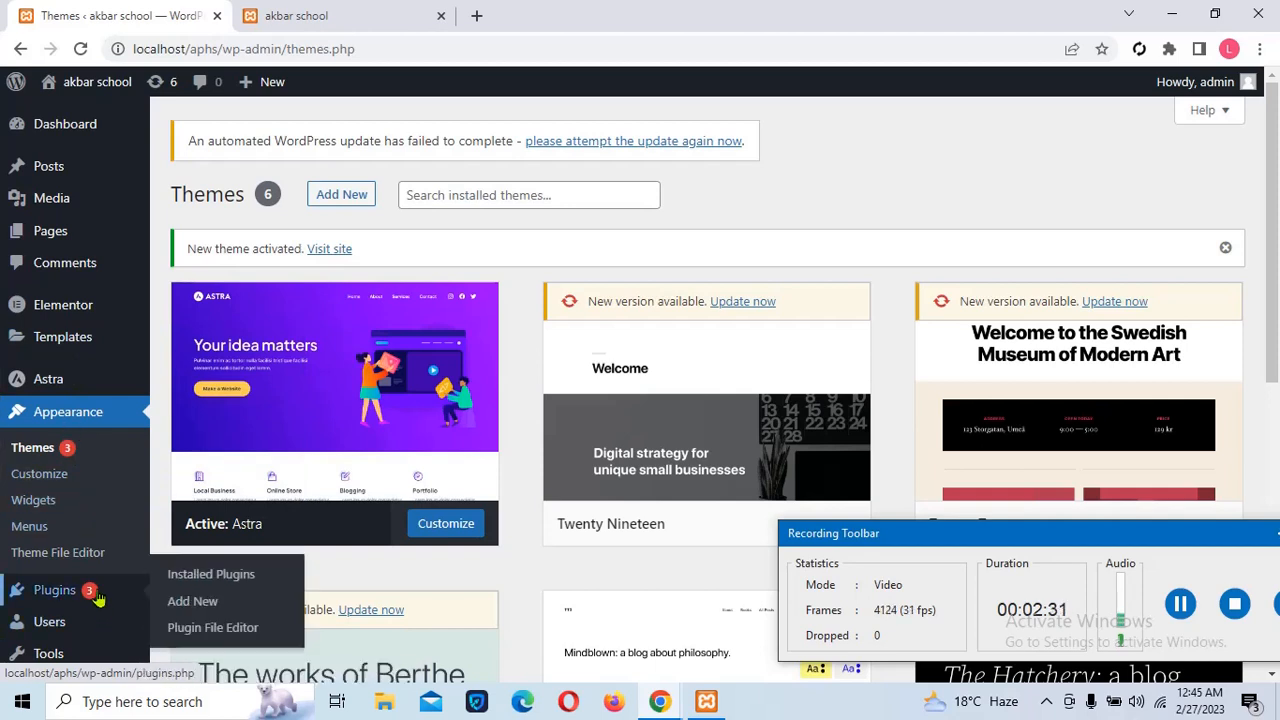
left_click(206, 587)
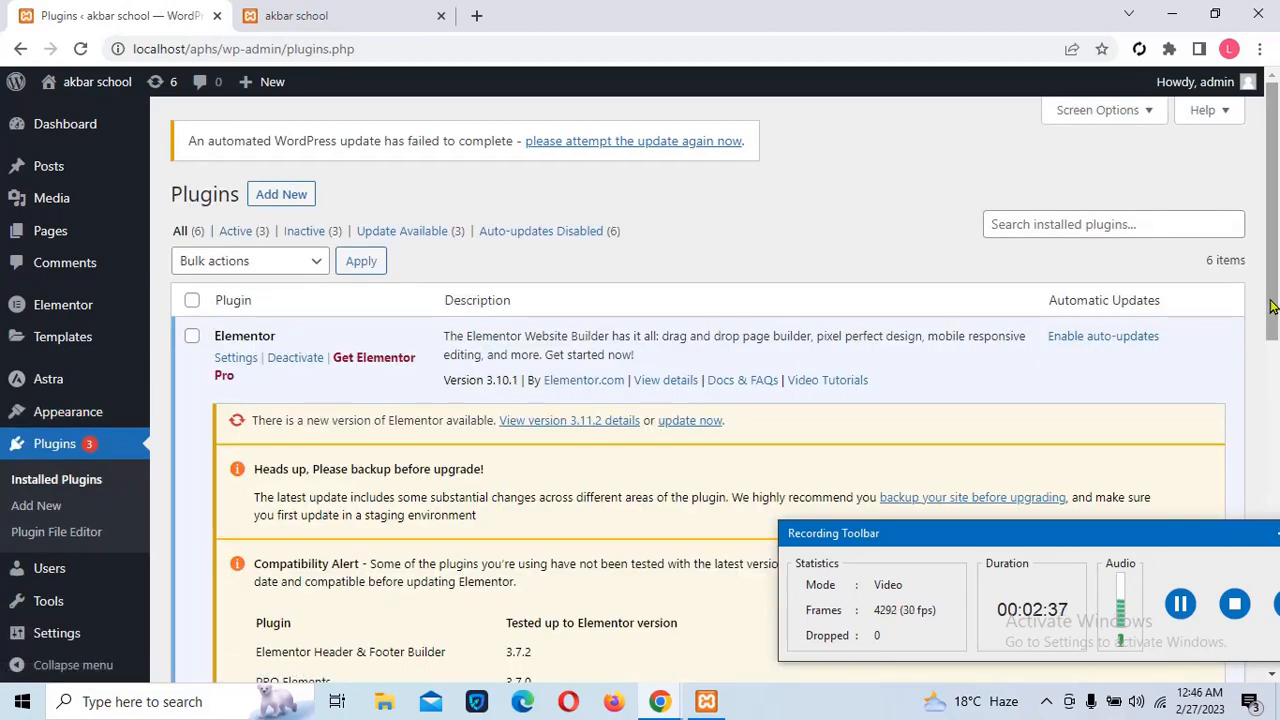
left_click_drag(1273, 305, 1277, 551)
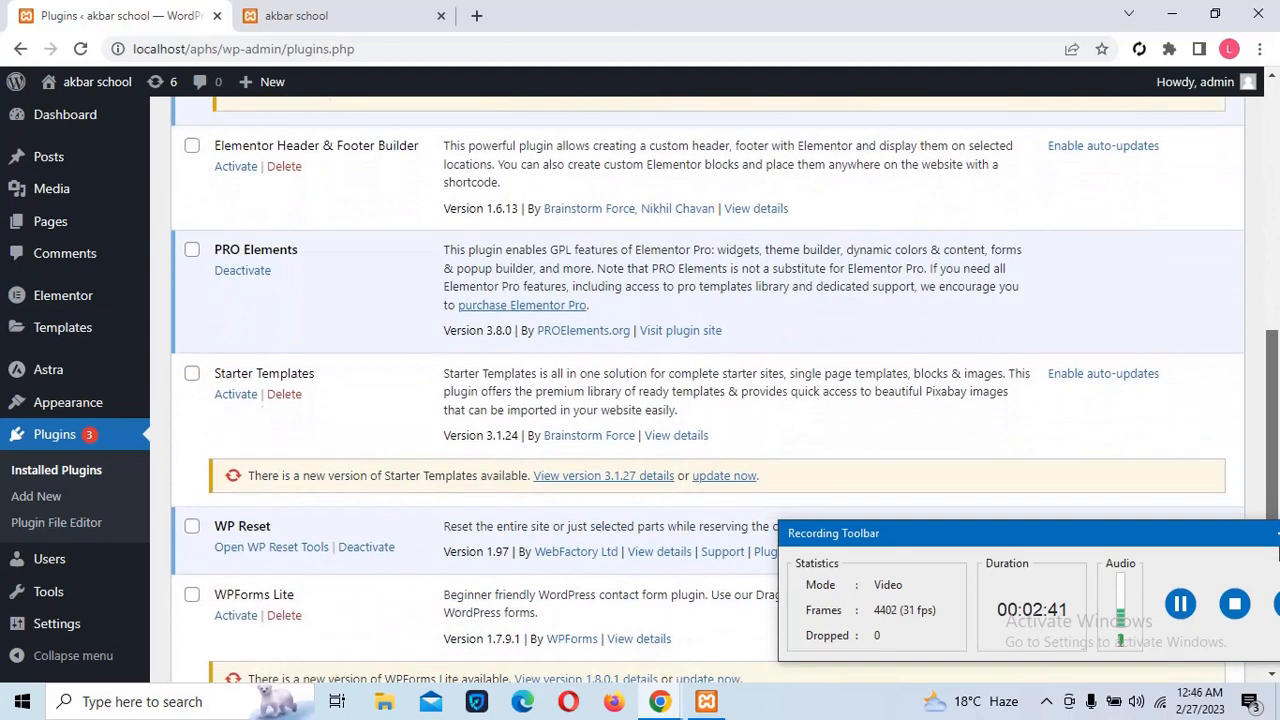
left_click(228, 398)
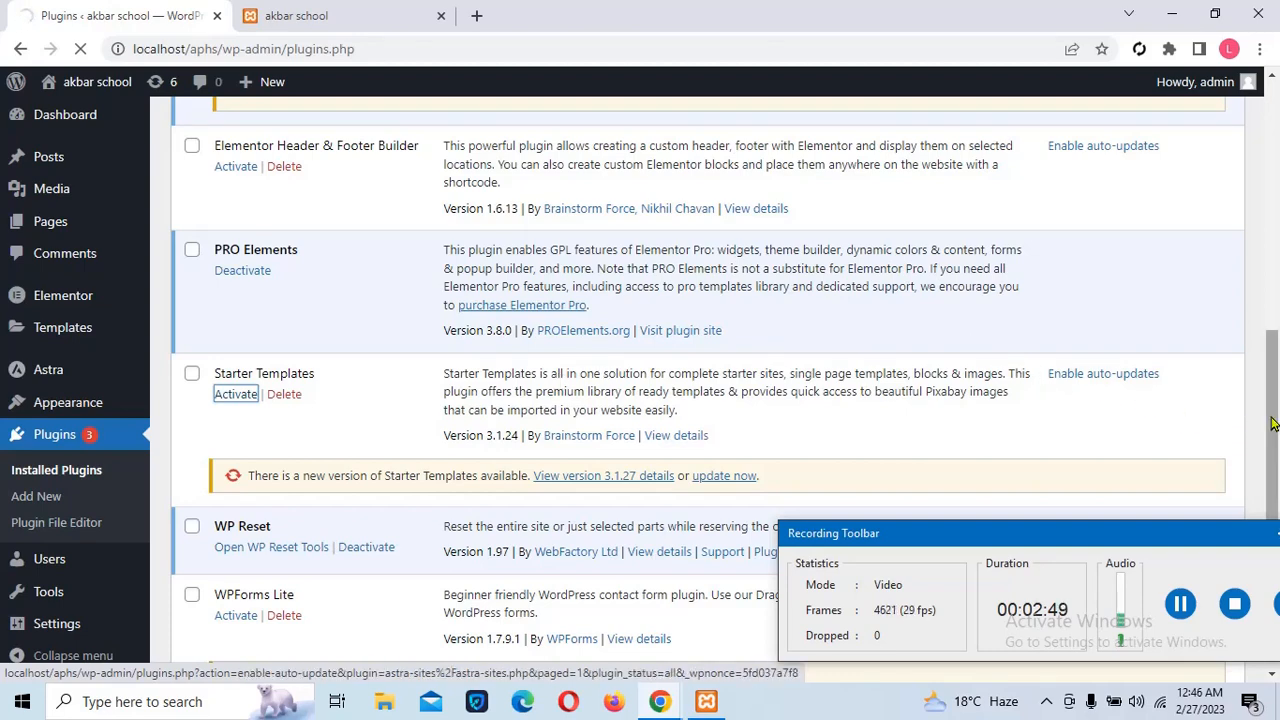
left_click_drag(1273, 425, 1238, 421)
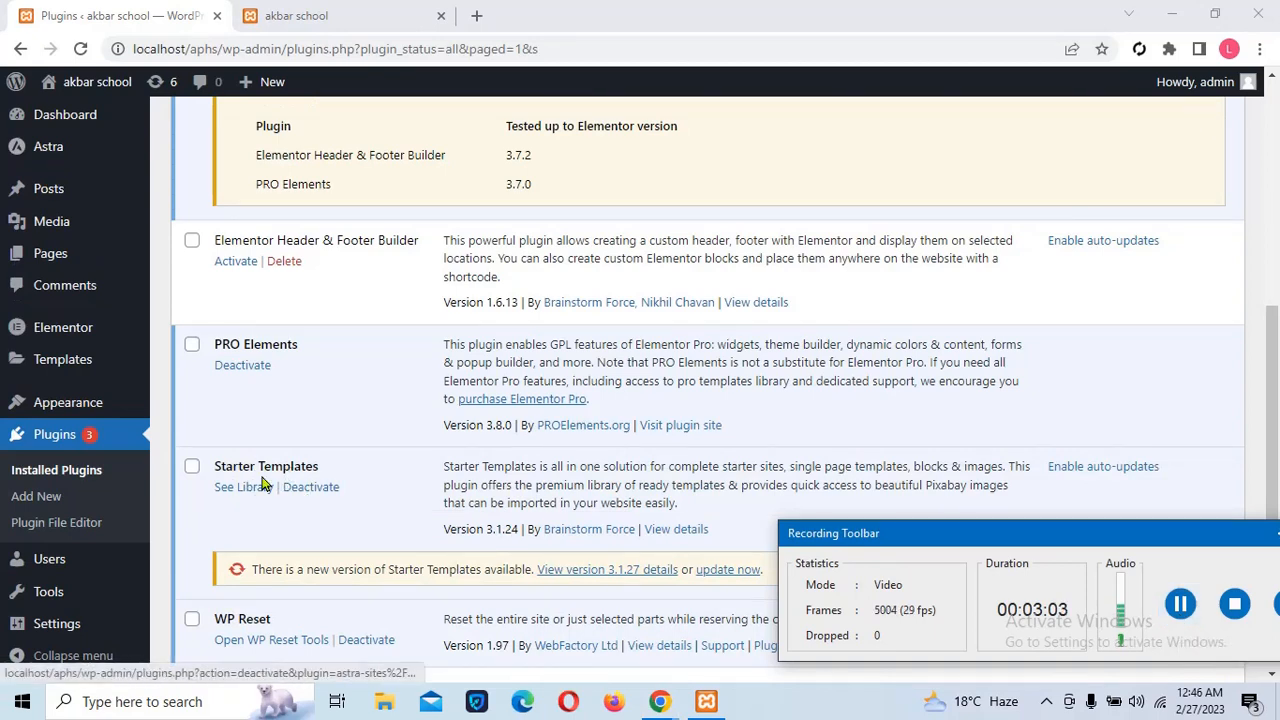
left_click(241, 496)
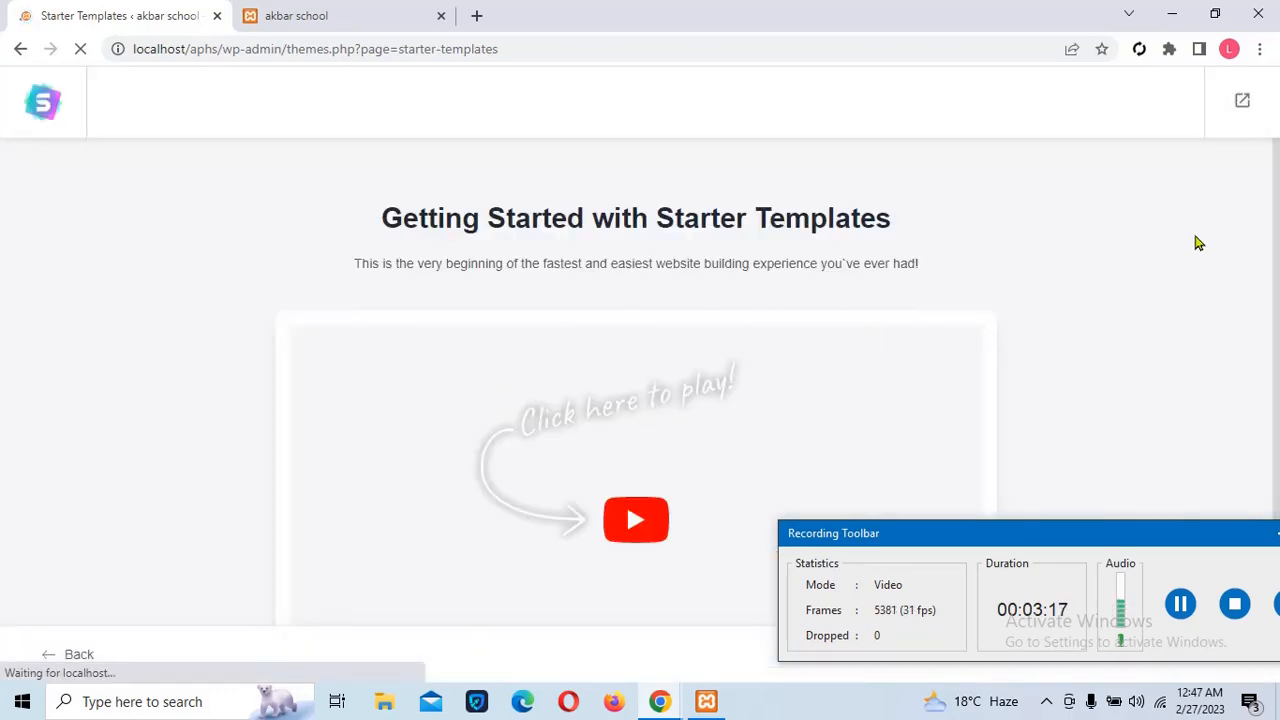
Start building the website from a template, choosing Elementor as the page builder
left_click_drag(1275, 283, 1279, 486)
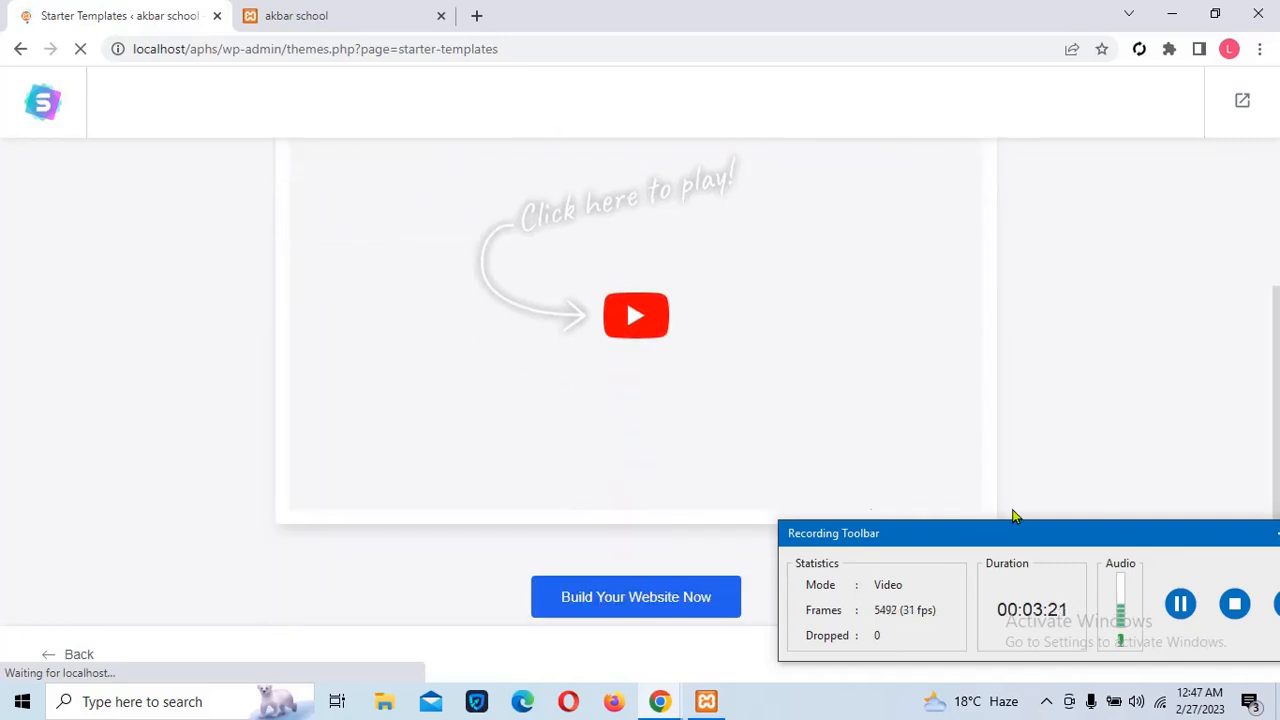
left_click(619, 612)
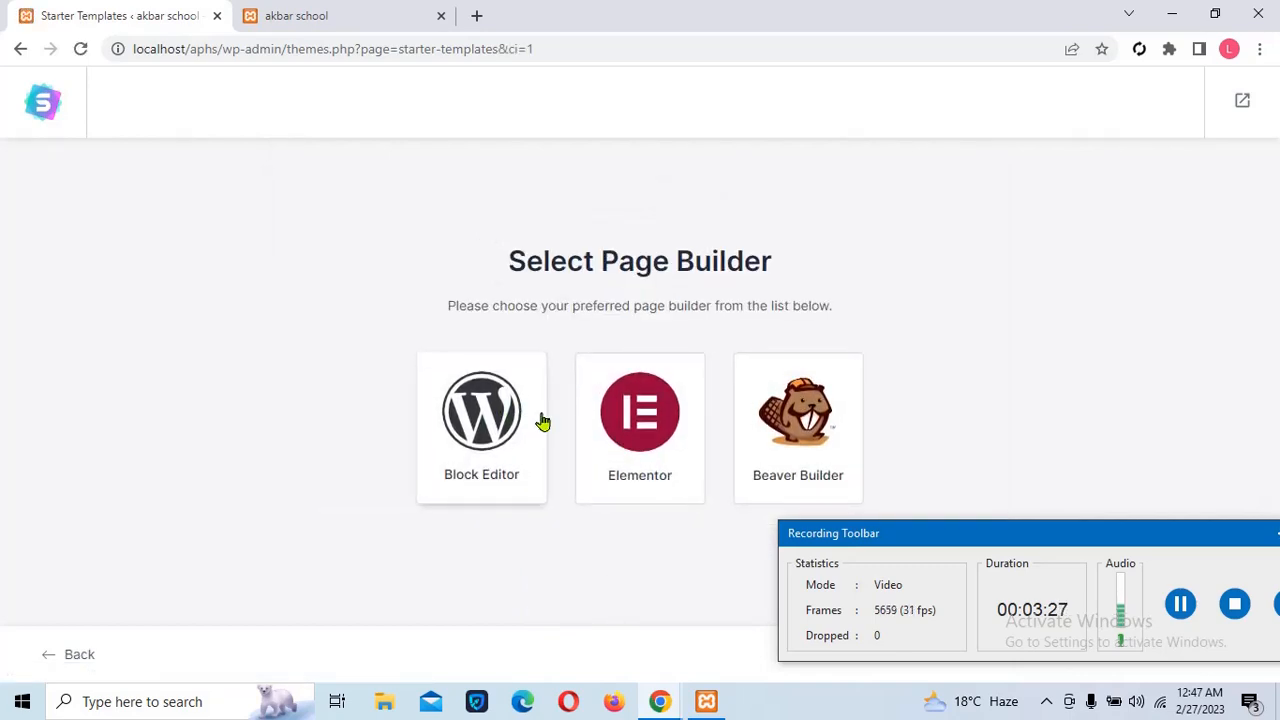
left_click(640, 430)
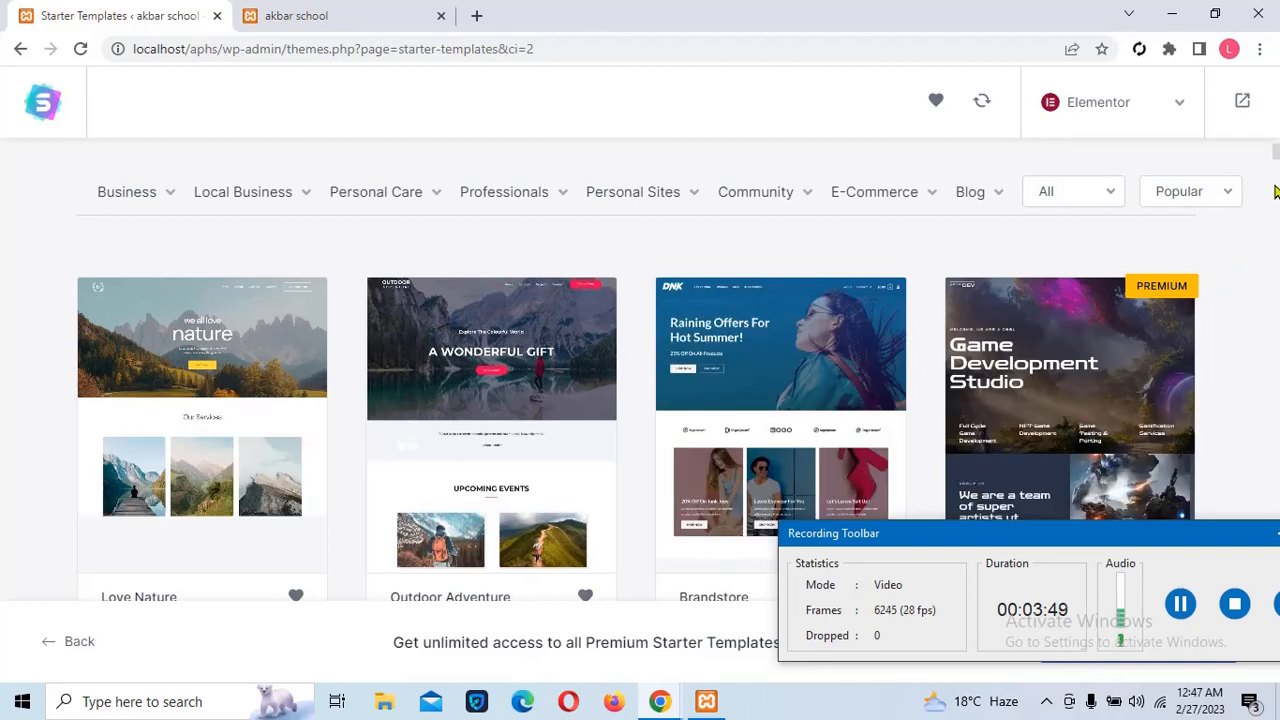
Search the Starter Templates gallery for 'rent a car'
scroll(1275, 191, "down", 3)
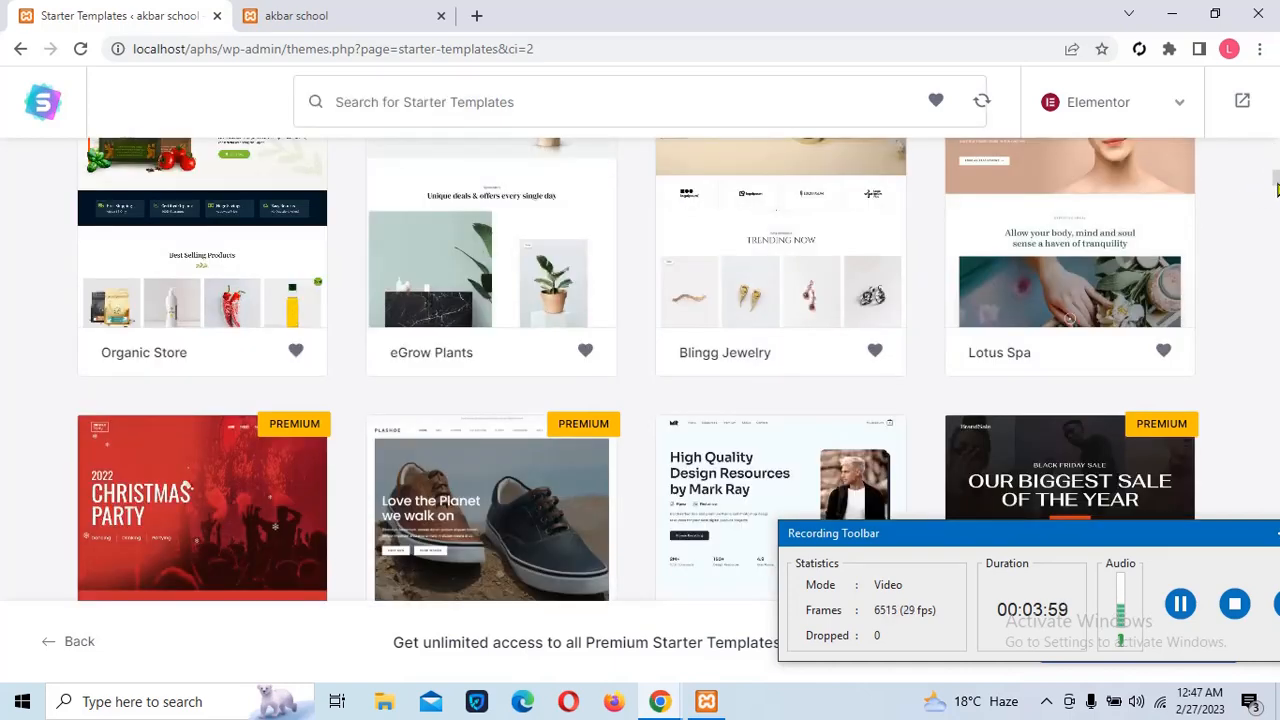
left_click_drag(1277, 190, 1277, 150)
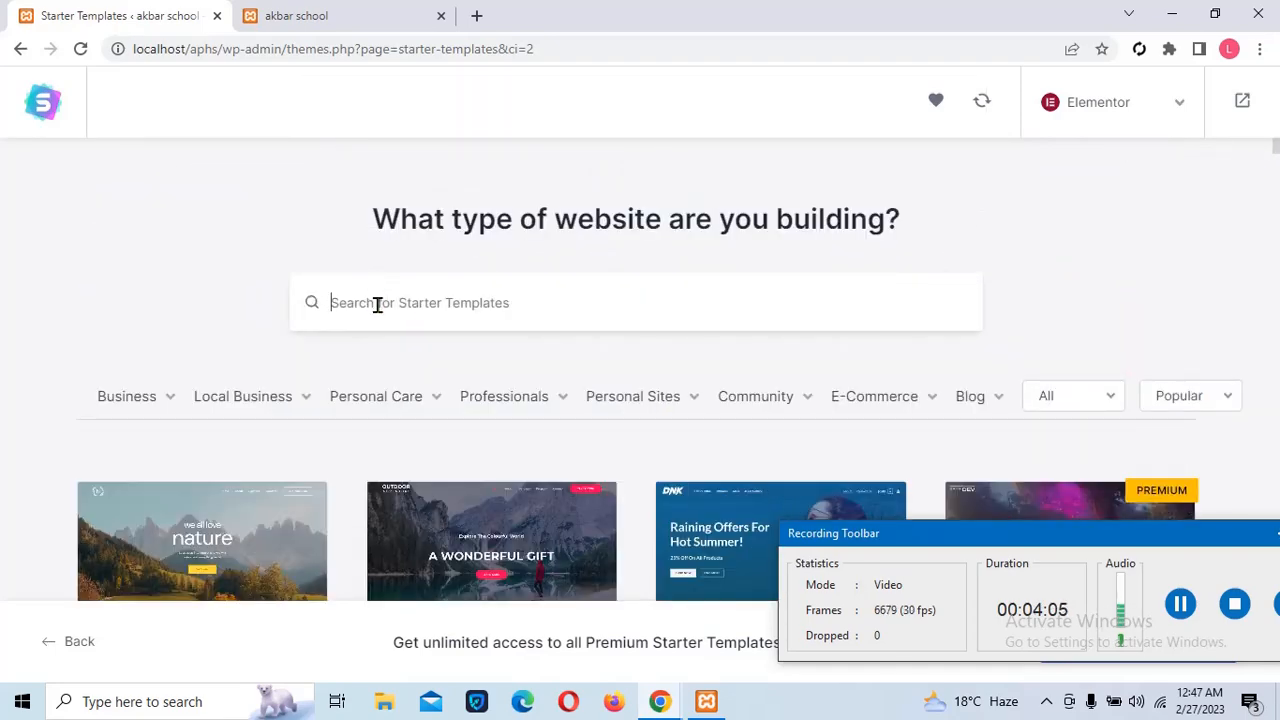
type("ren ")
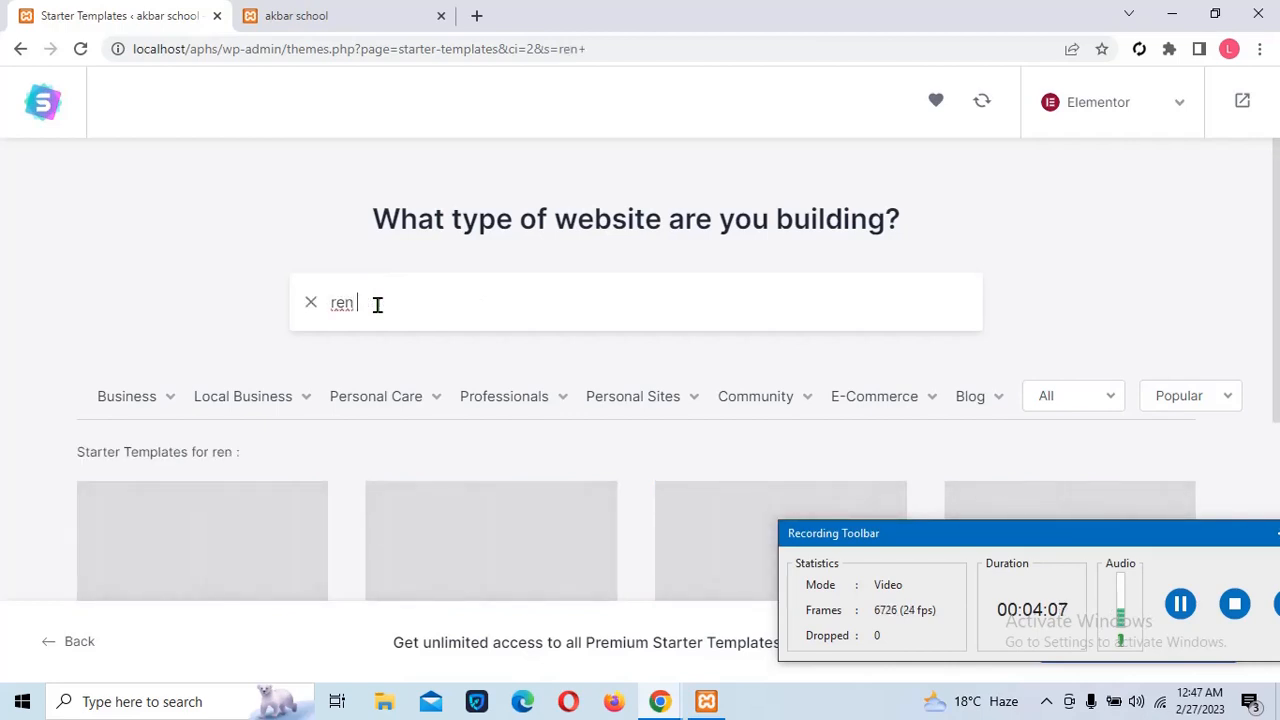
type("a")
key("BackSpace")
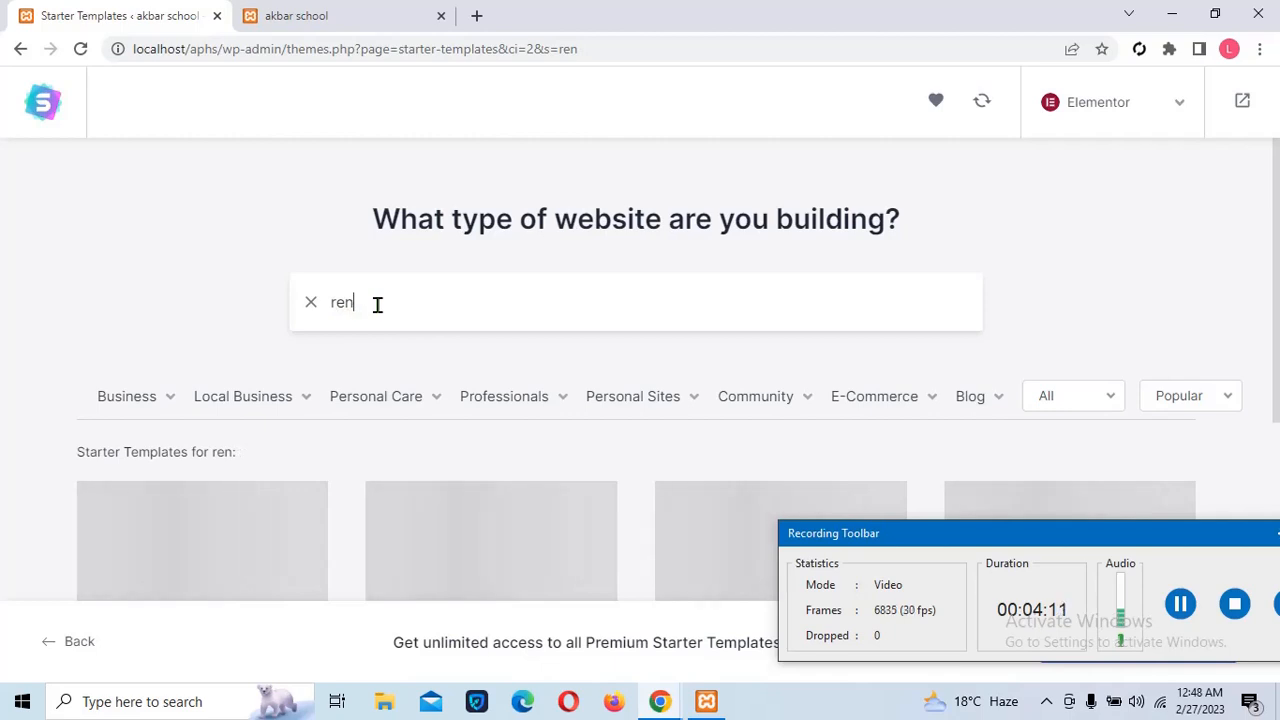
type("t a ")
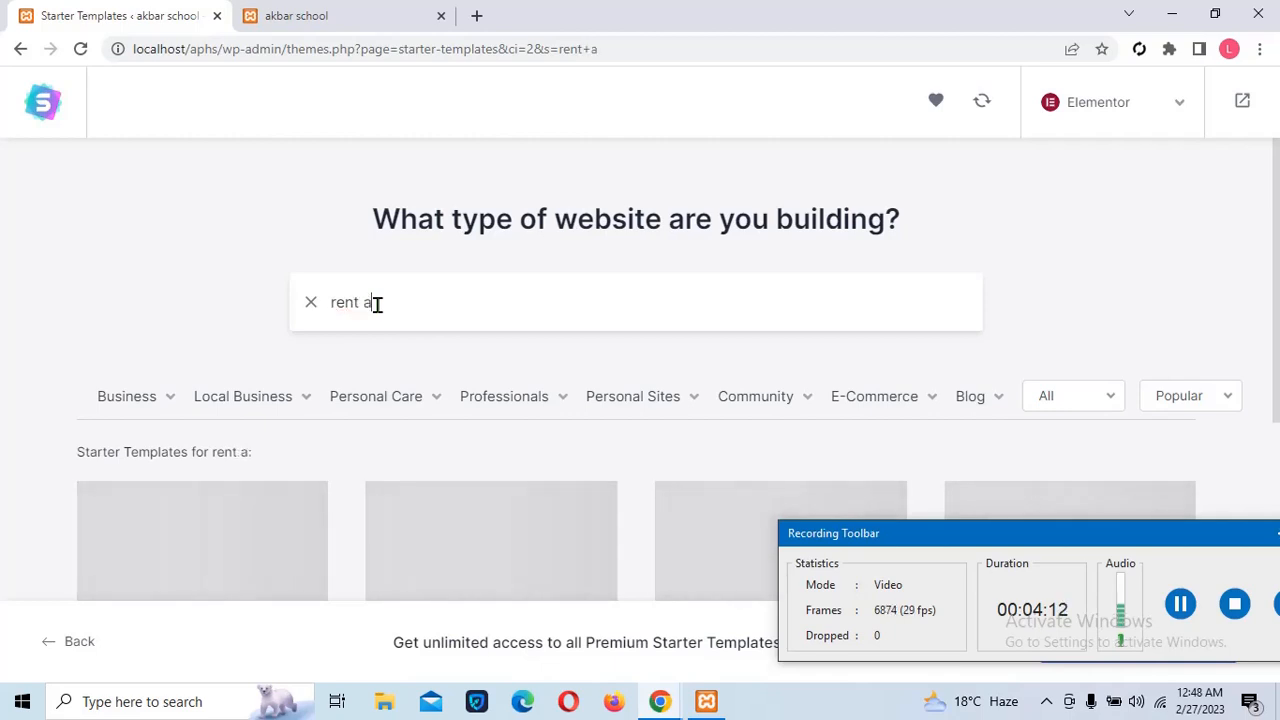
type("car")
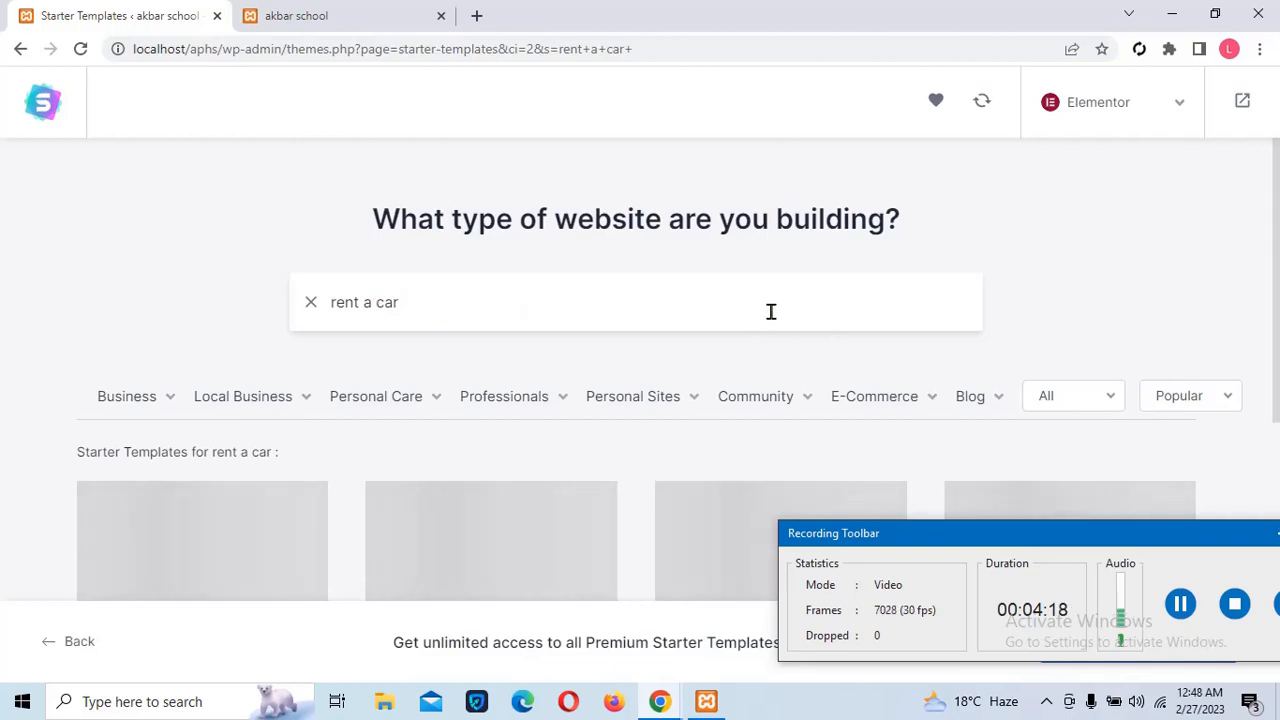
Browse the category dropdowns and the 'rent a car' results, including Limousine Rental Agency
mouse_move(686, 405)
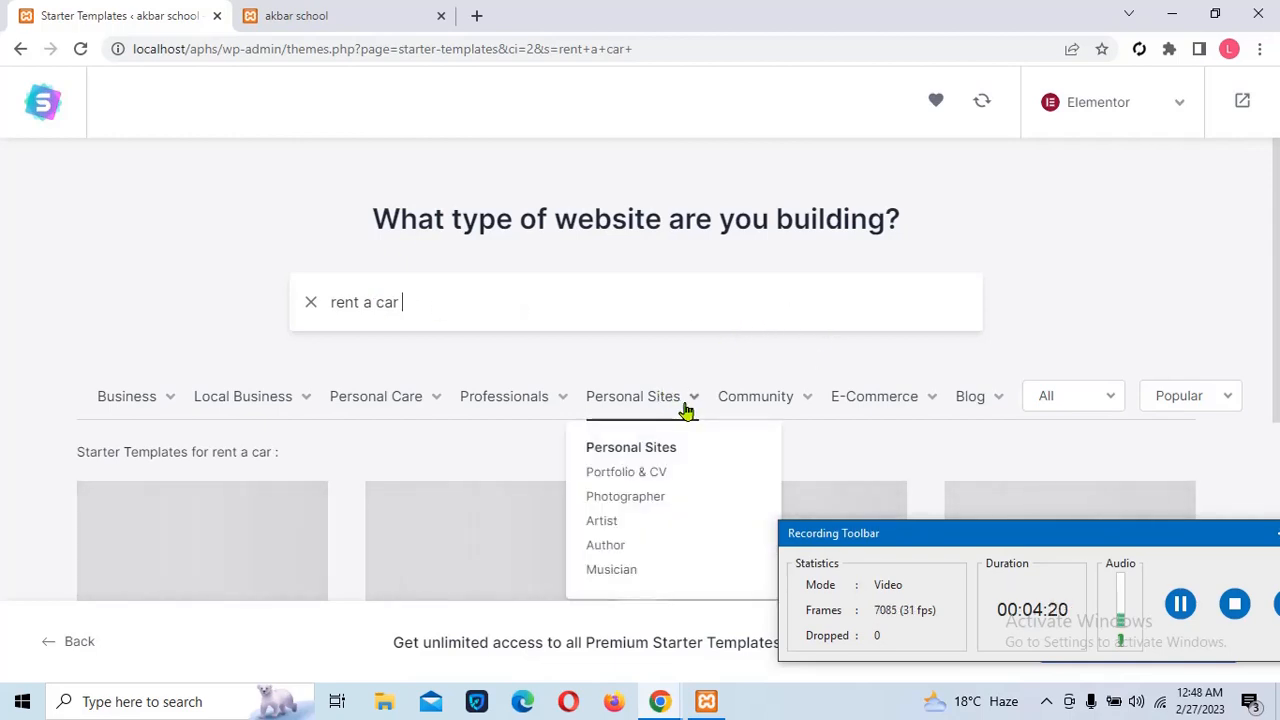
mouse_move(540, 403)
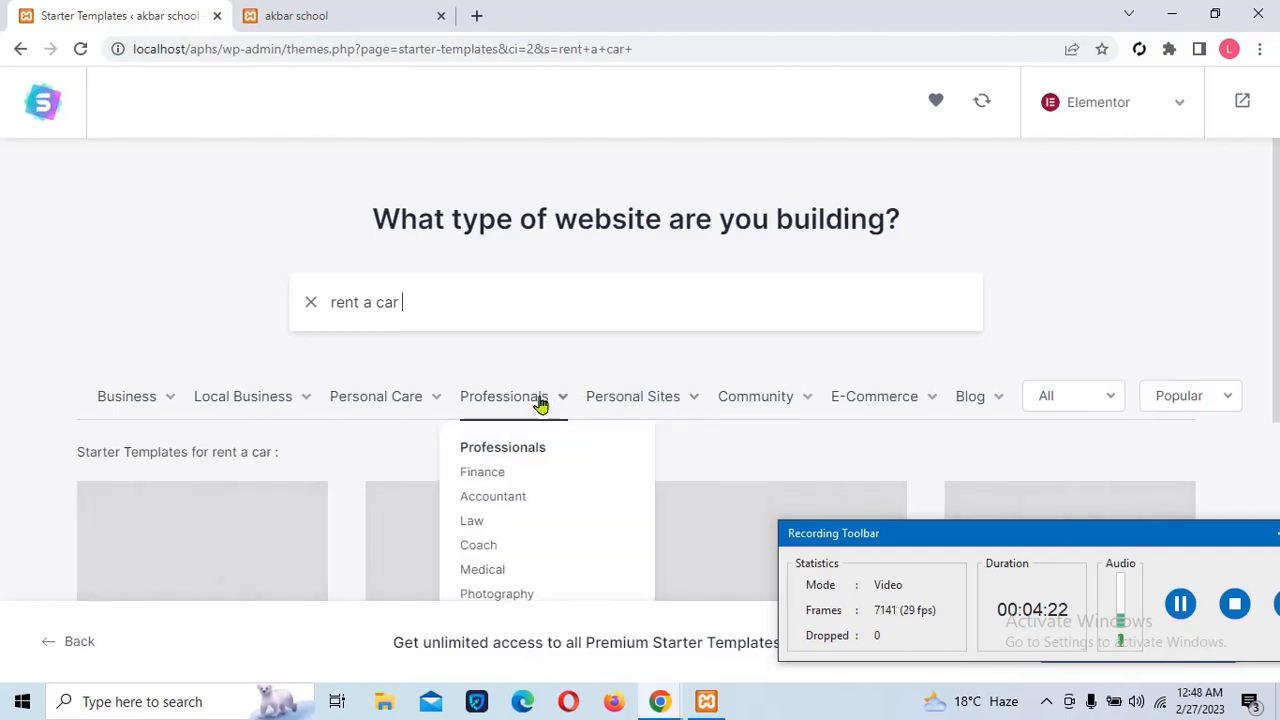
mouse_move(434, 408)
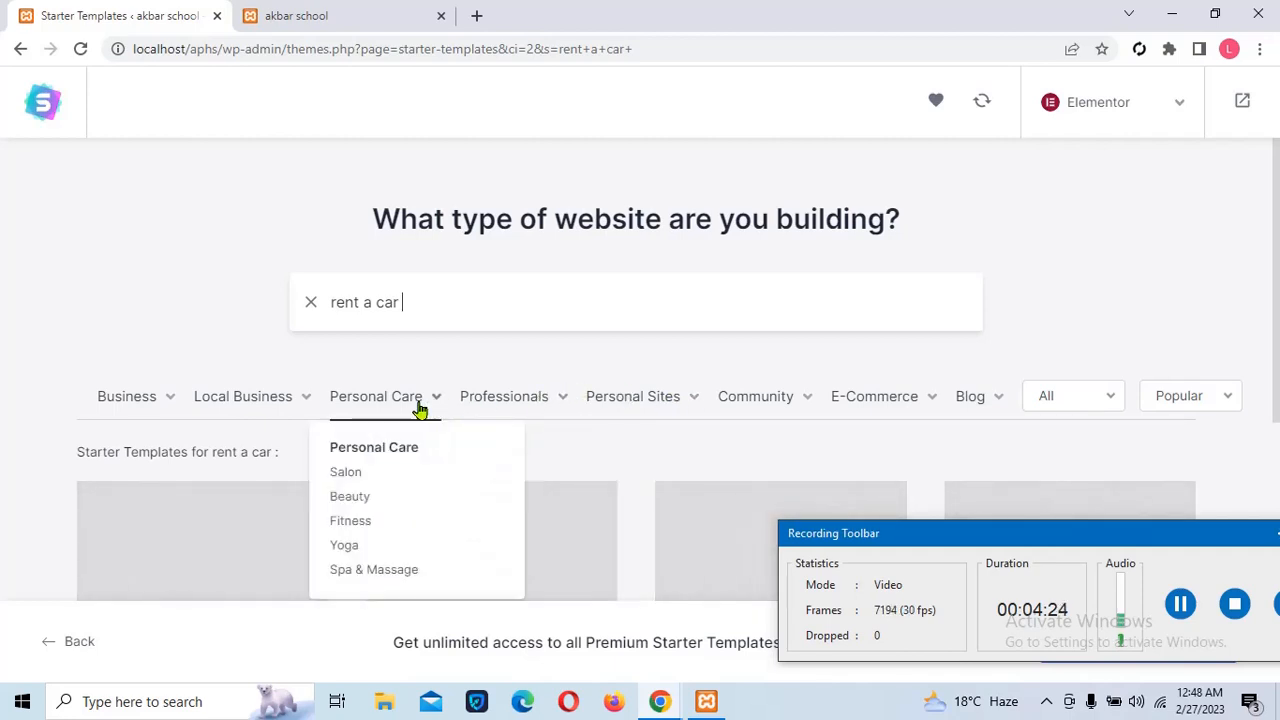
mouse_move(287, 408)
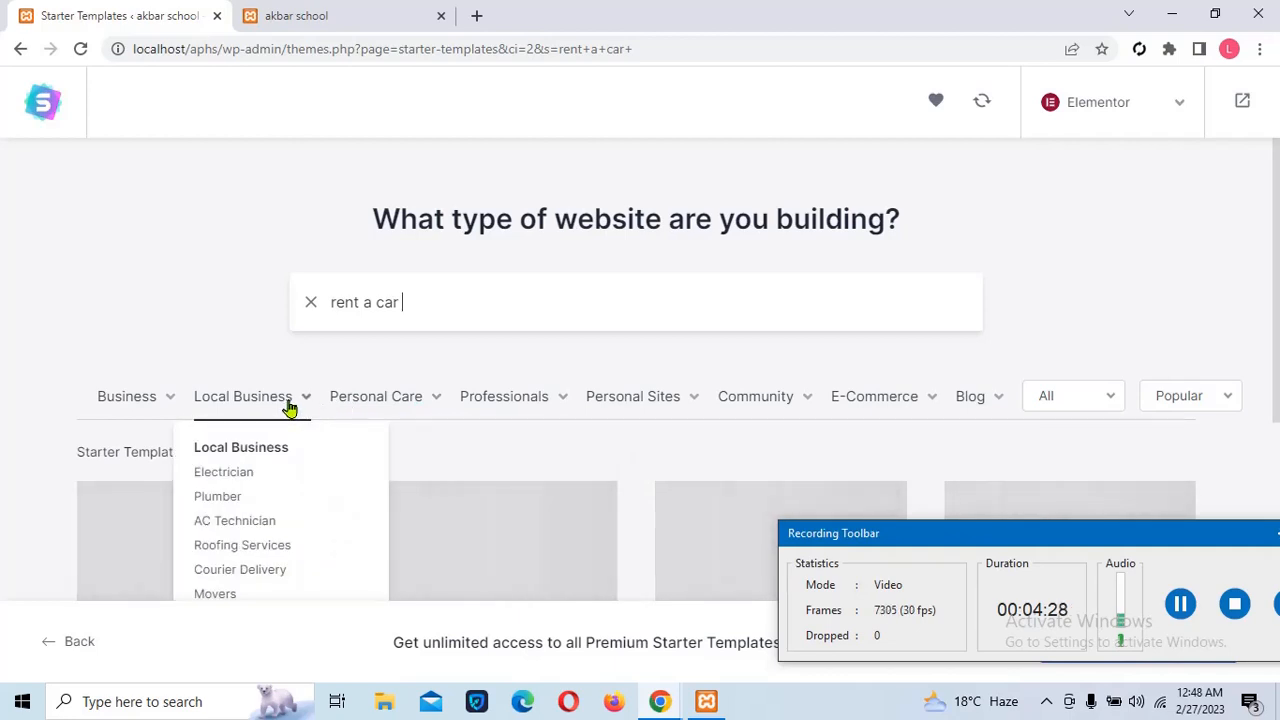
mouse_move(151, 420)
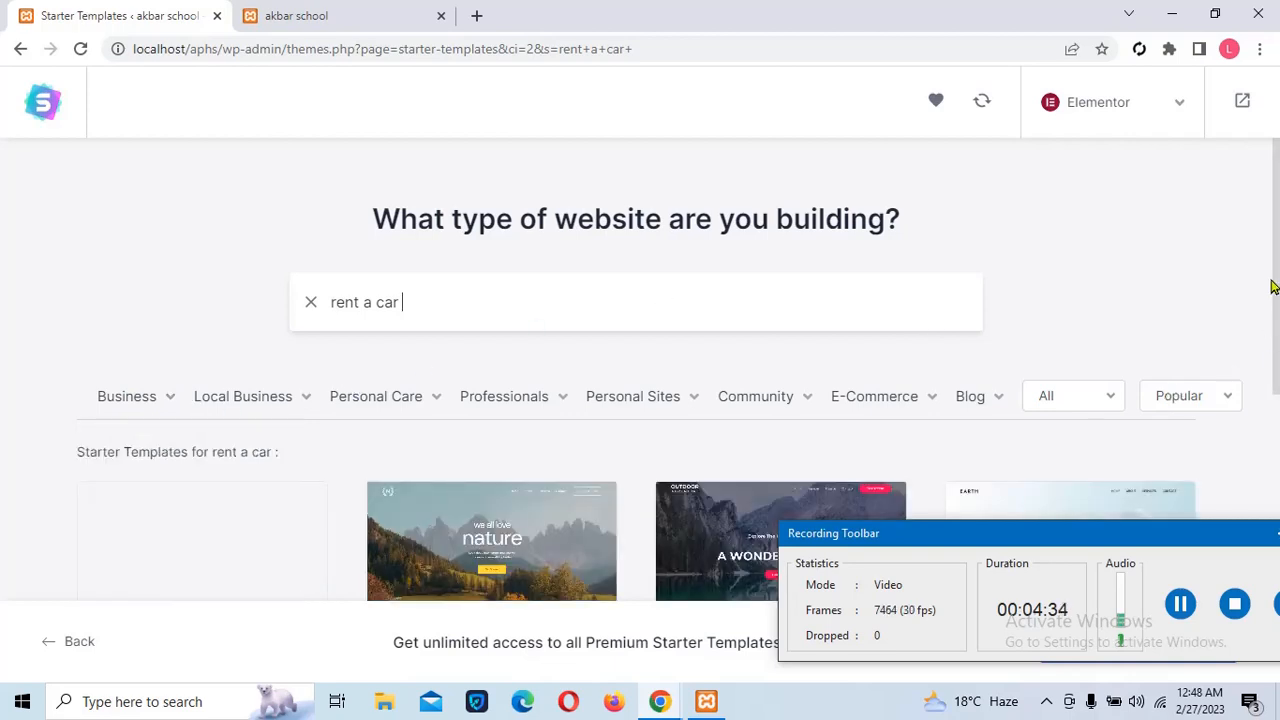
left_click_drag(1277, 292, 1277, 366)
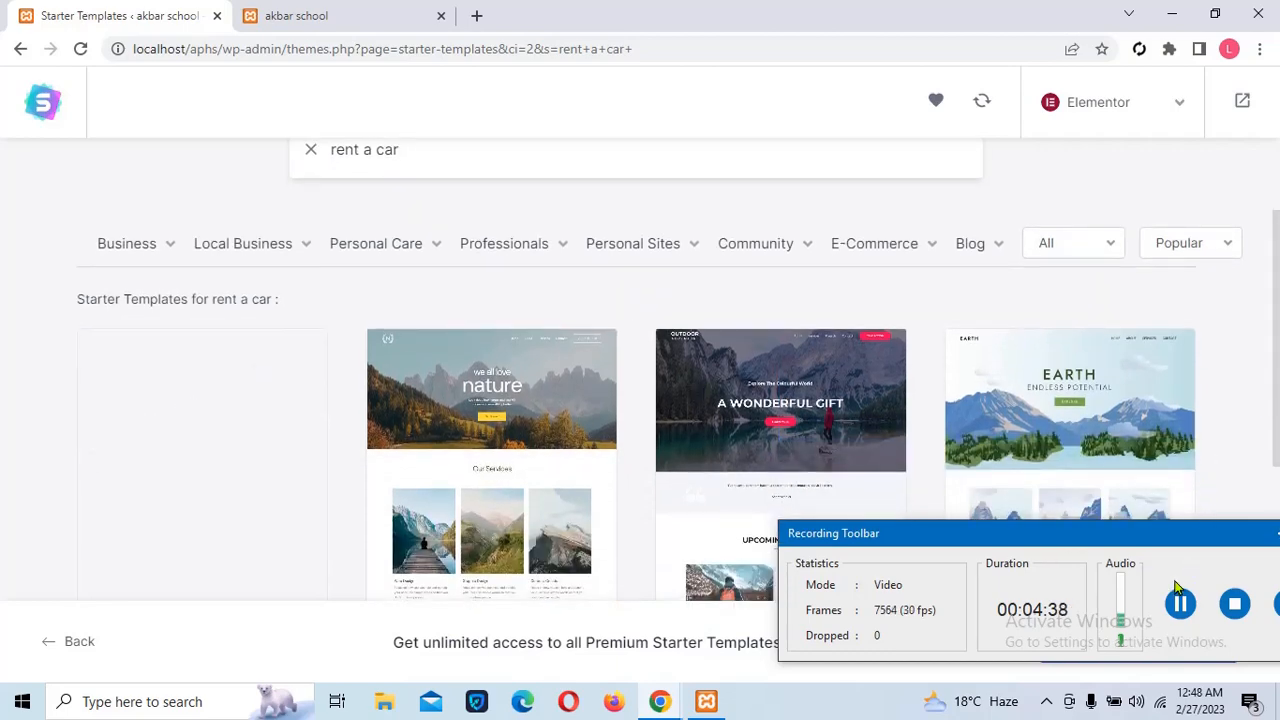
scroll(700, 480, "down", 1)
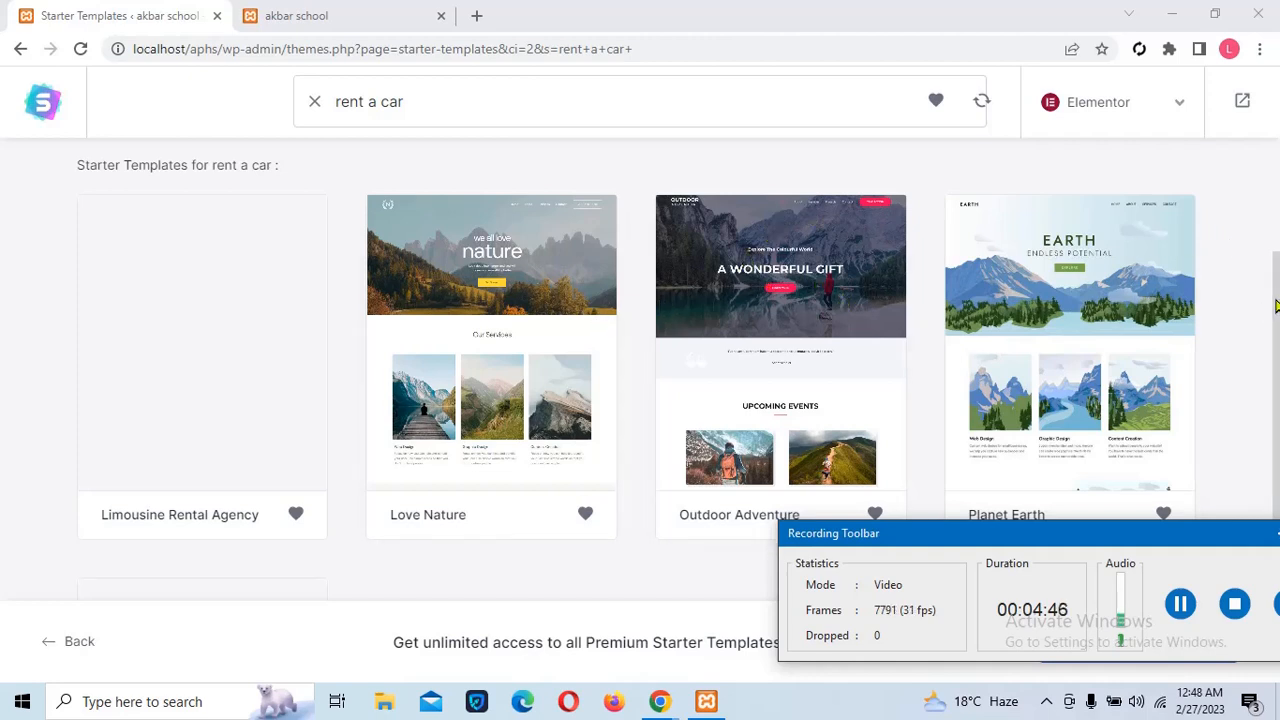
left_click_drag(1275, 306, 1268, 274)
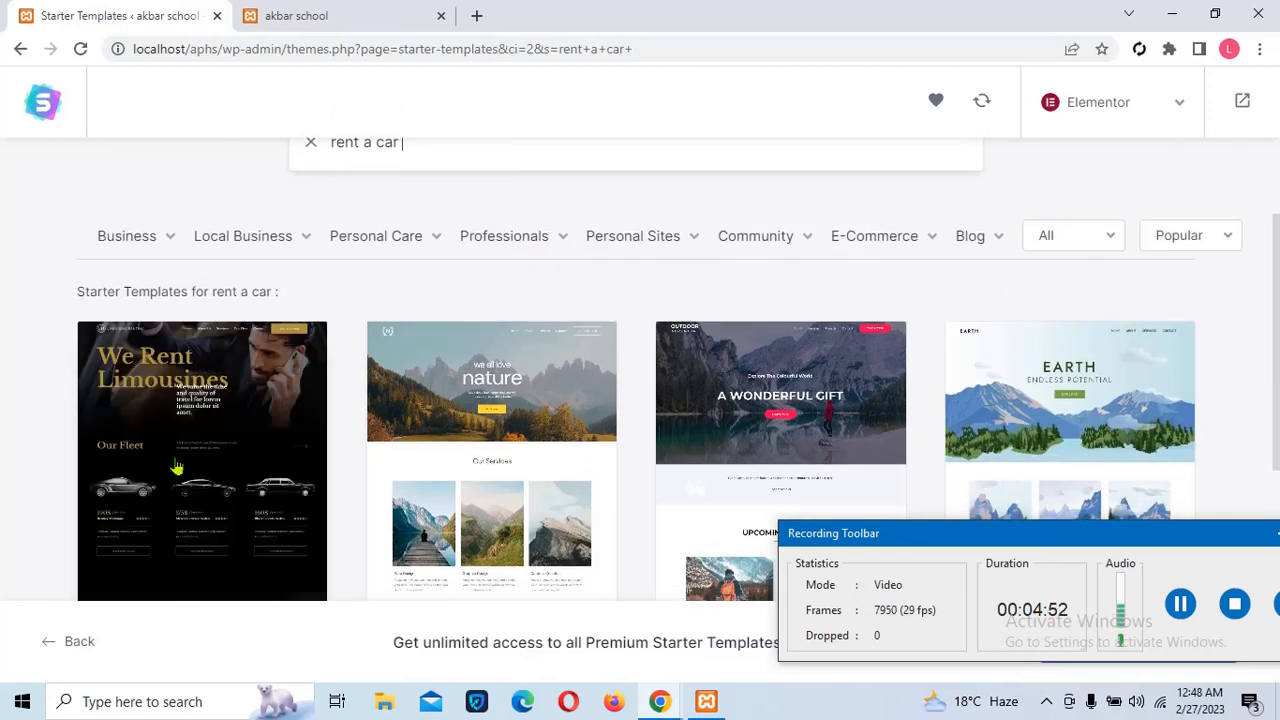
Pick the Limousine Rental Agency template and skip the logo step
left_click(228, 420)
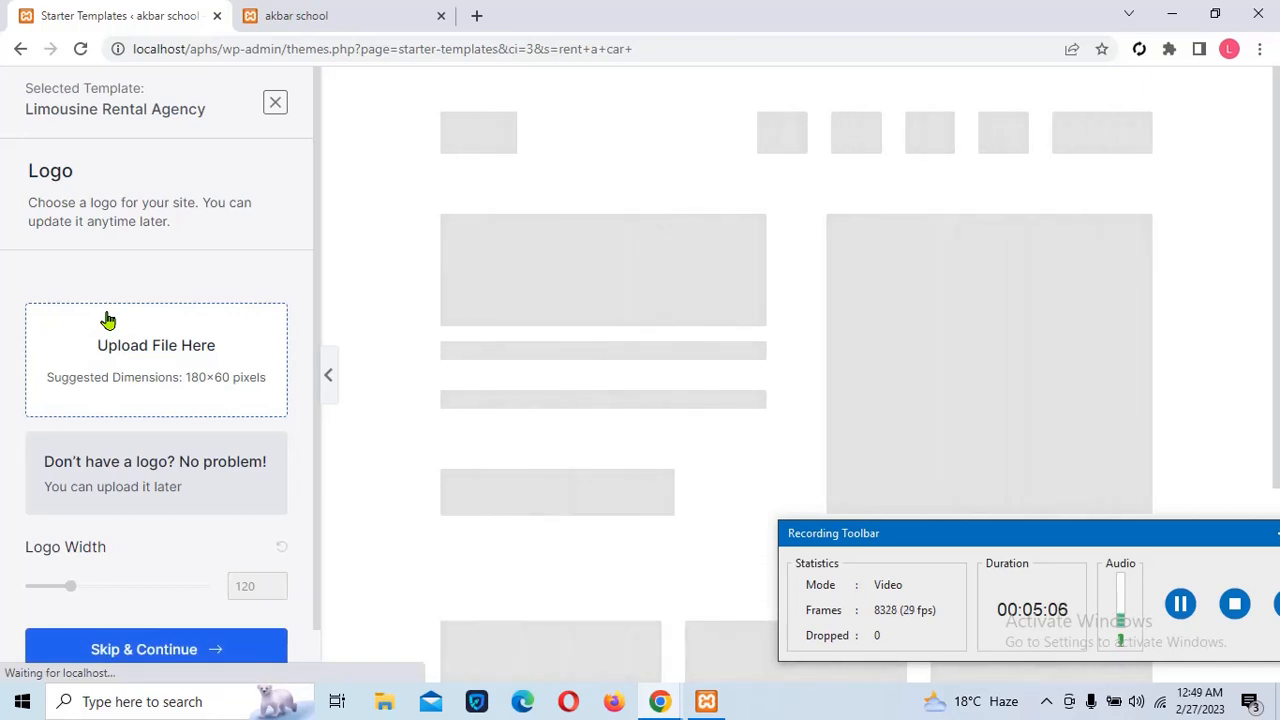
left_click(165, 649)
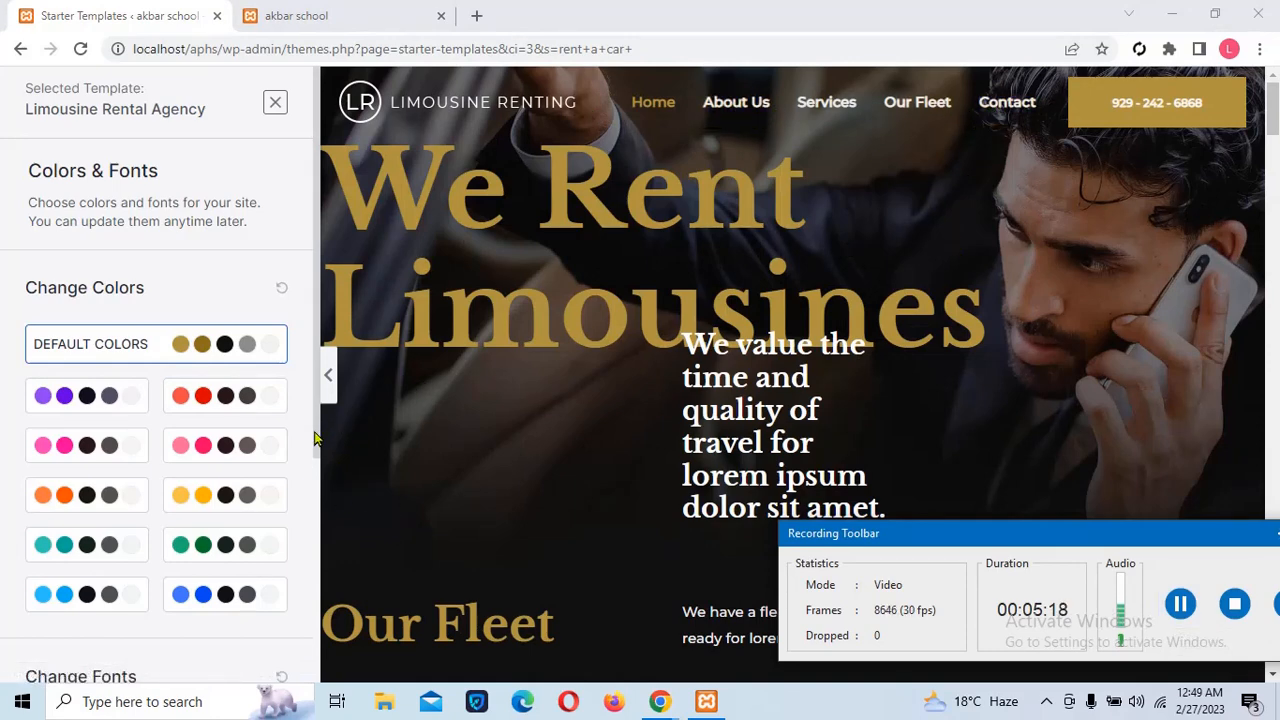
scroll(211, 441, "down", 3)
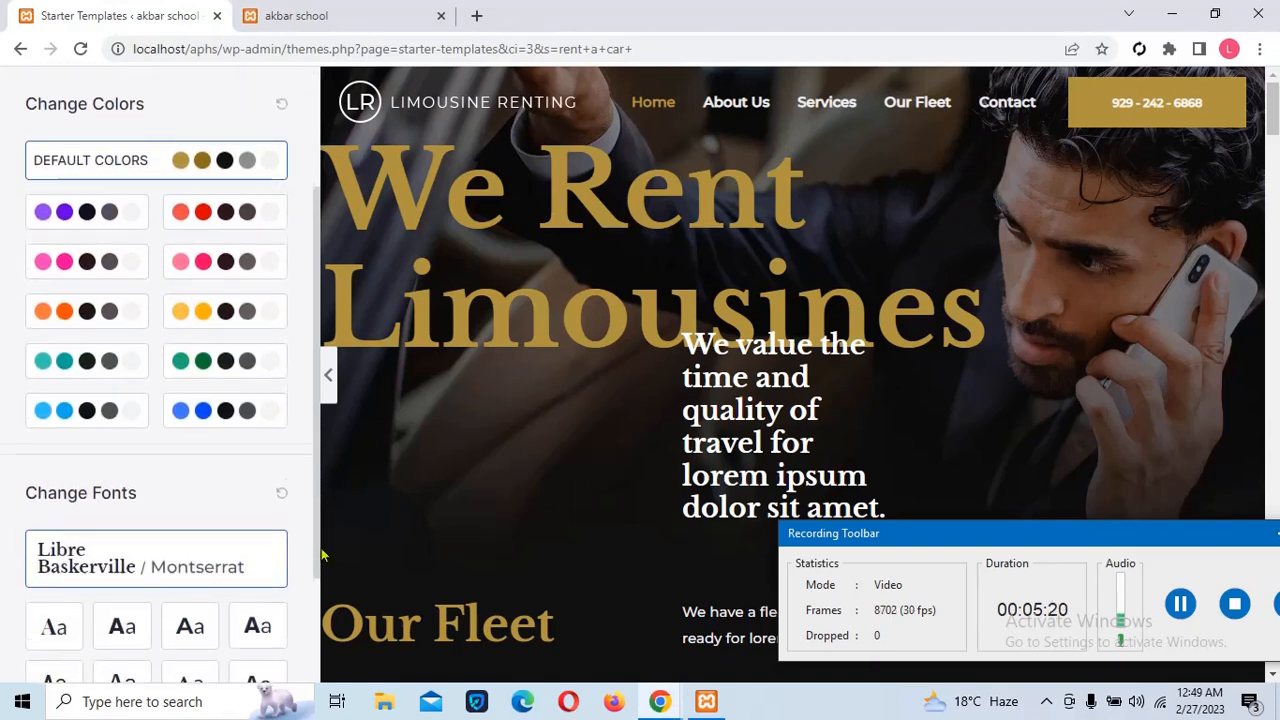
Try the pink, red and orange palettes, settle on the default gold colours, and continue
left_click(183, 275)
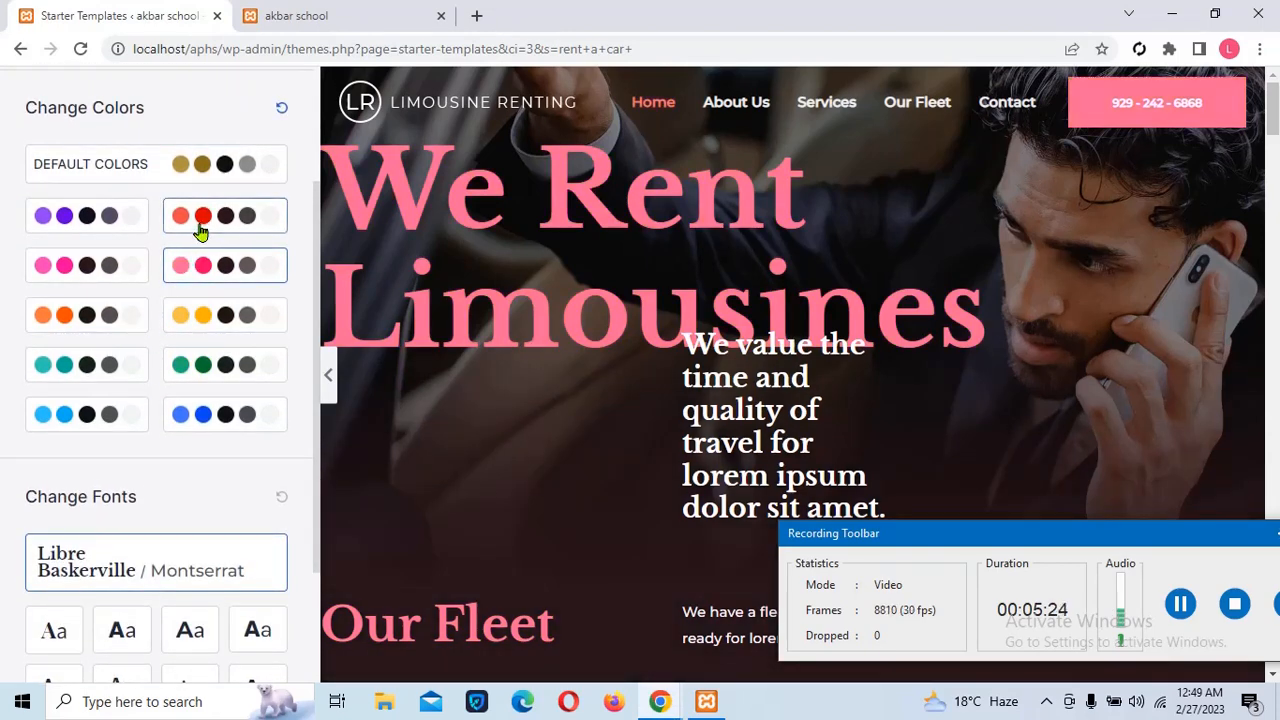
left_click(200, 225)
left_click(195, 177)
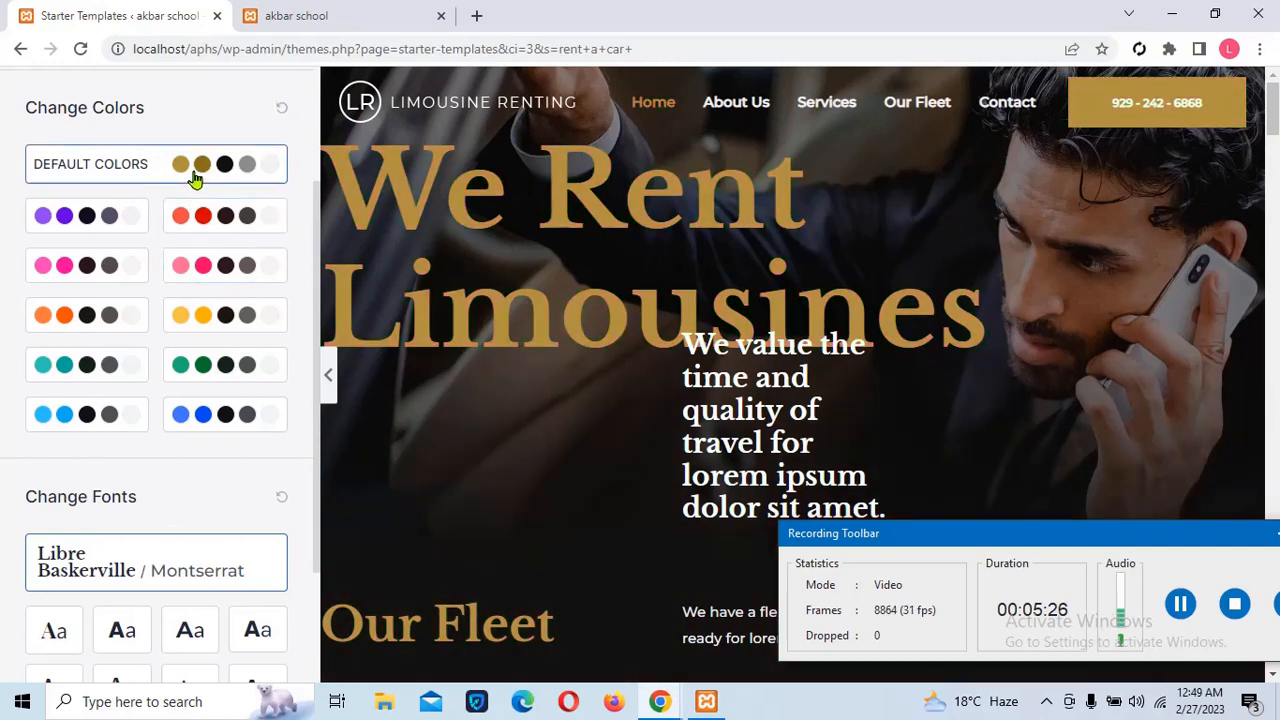
left_click(83, 316)
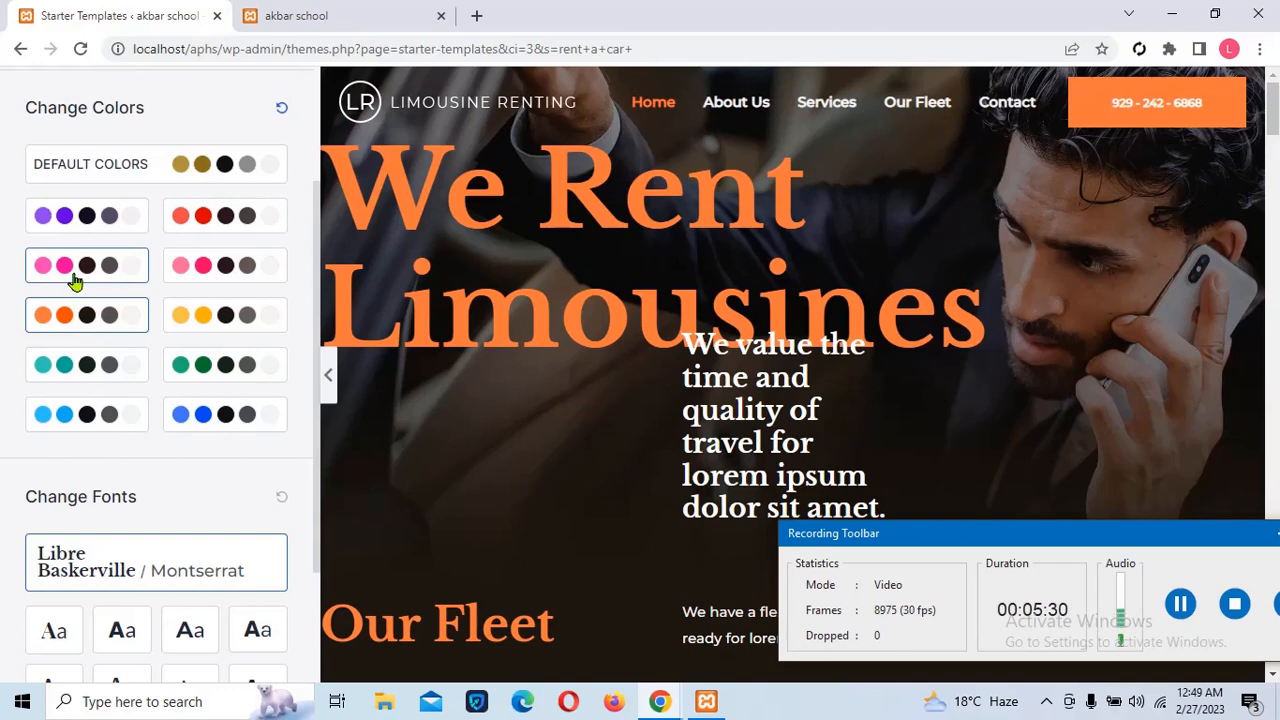
left_click(75, 281)
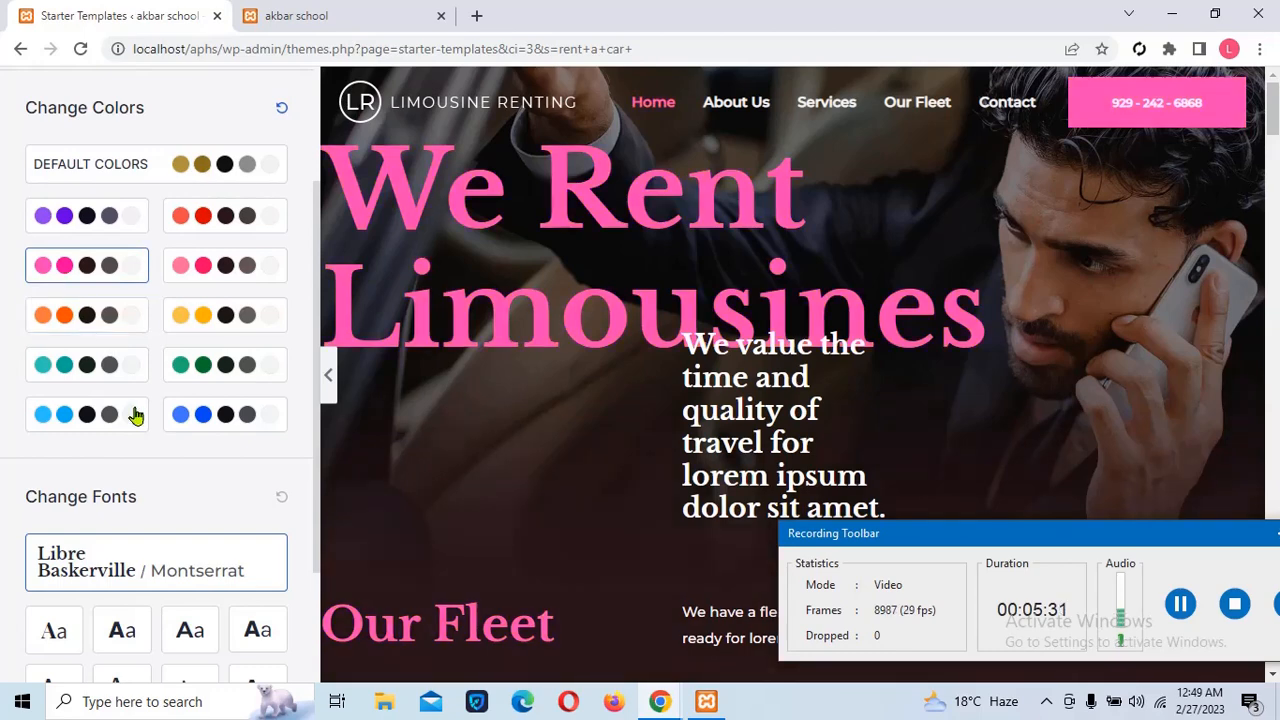
left_click(202, 175)
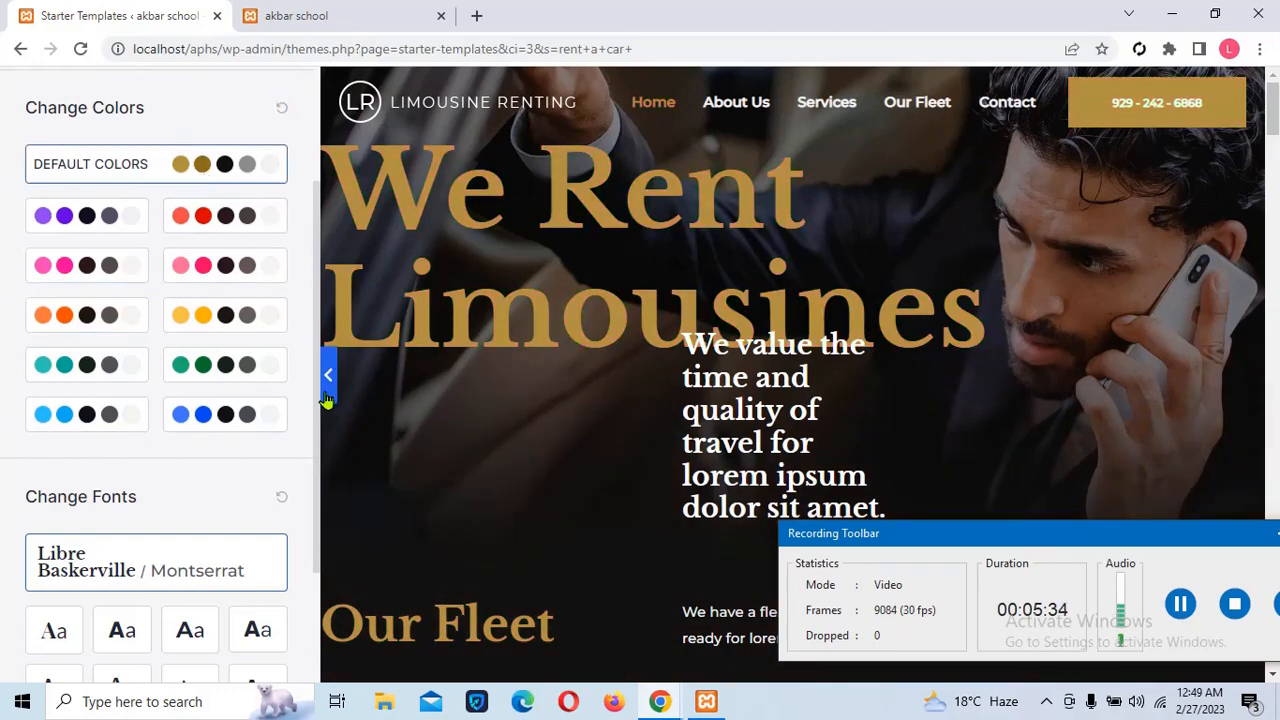
scroll(314, 422, "down", 2)
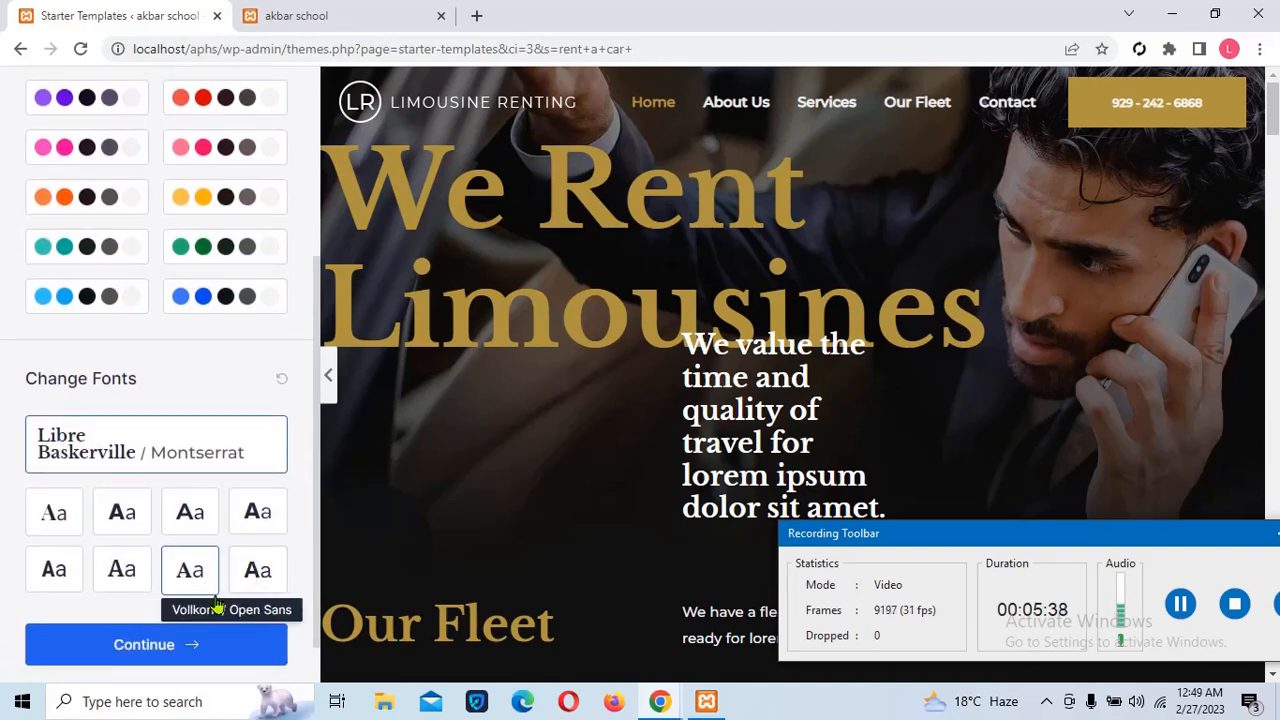
left_click(194, 651)
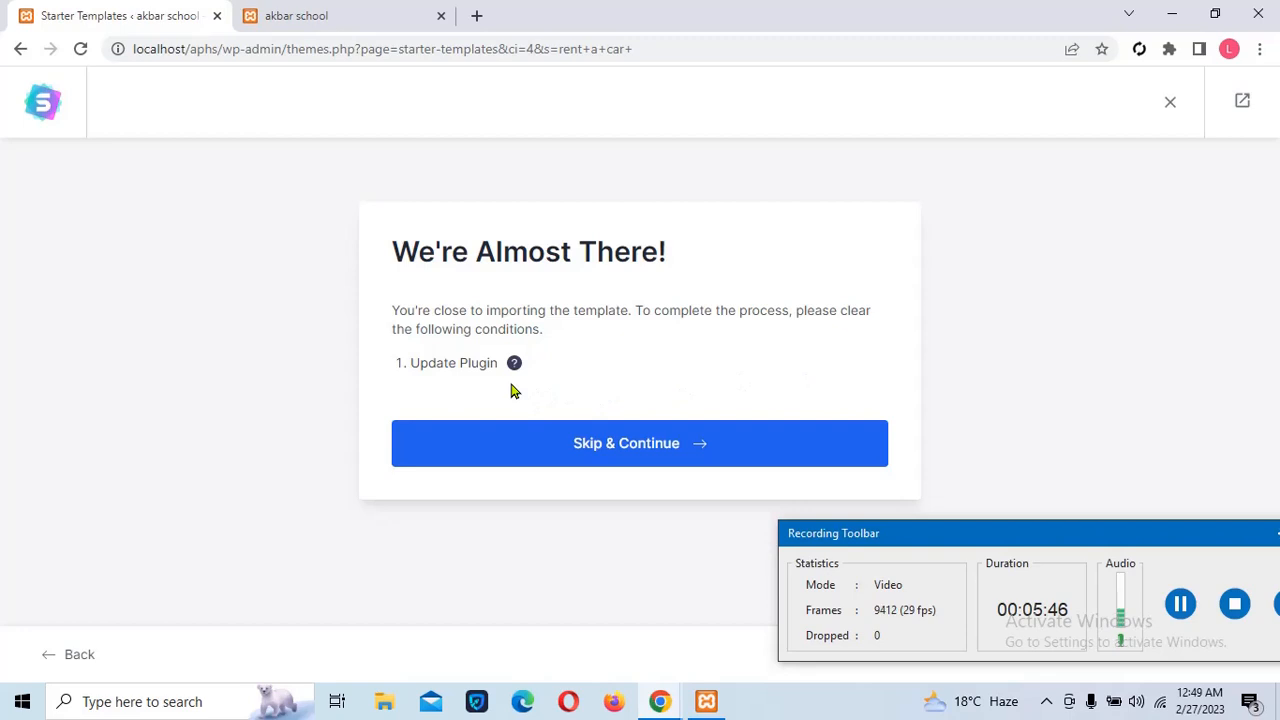
Skip the plugin update, submit the form, and let the Limousine site build finish
left_click(590, 452)
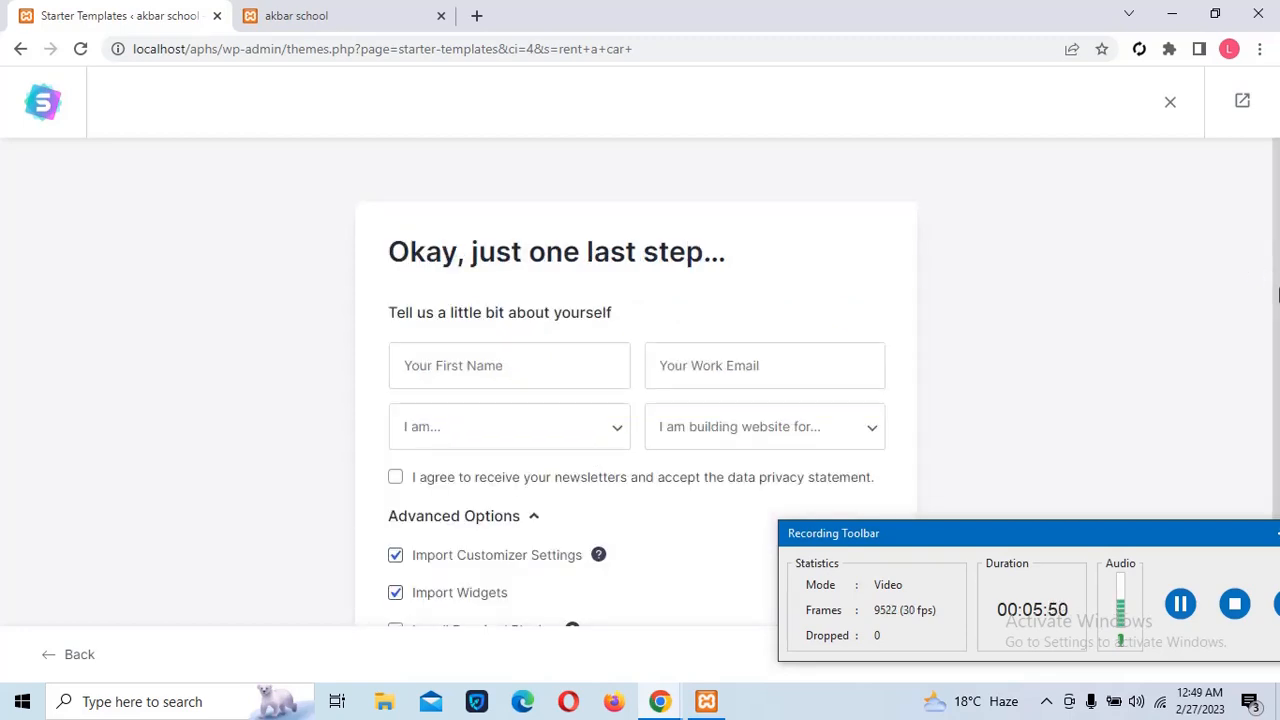
scroll(1277, 293, "down", 3)
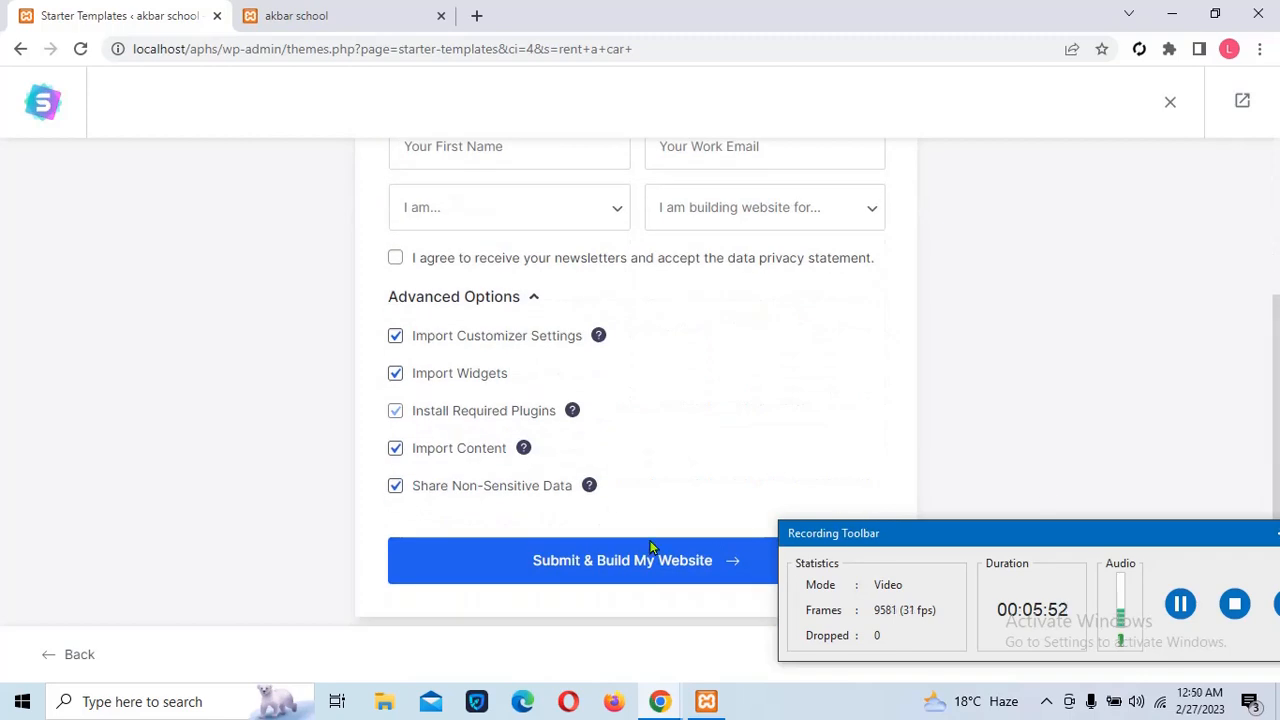
left_click(593, 582)
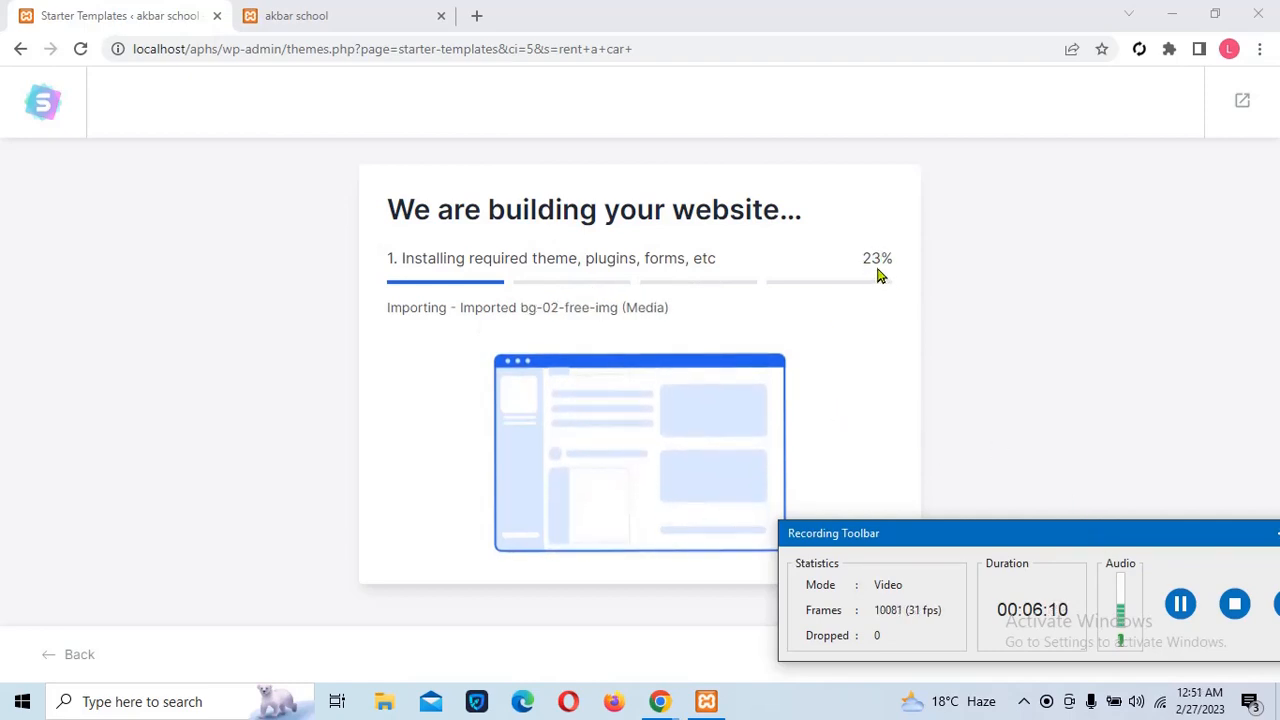
left_click(1179, 605)
left_click(1179, 607)
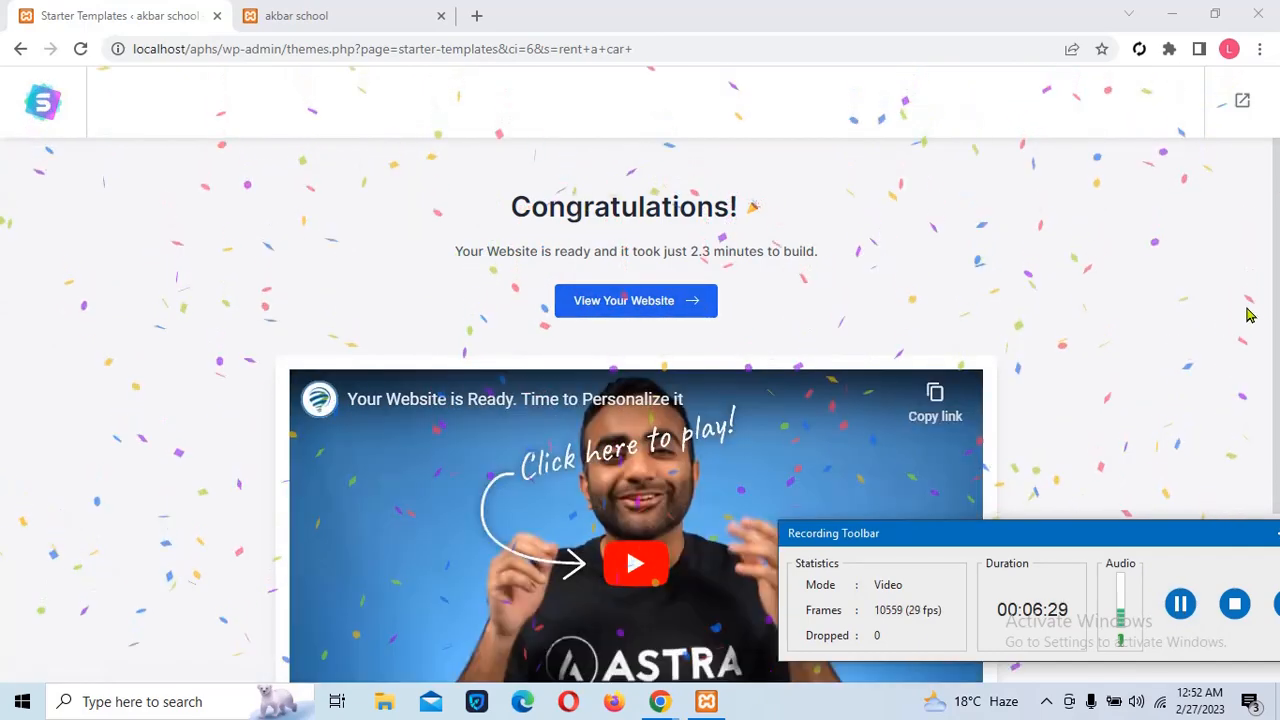
Open the built limousine site and scroll from 'We Rent Limousines' to the footer and back
left_click(613, 314)
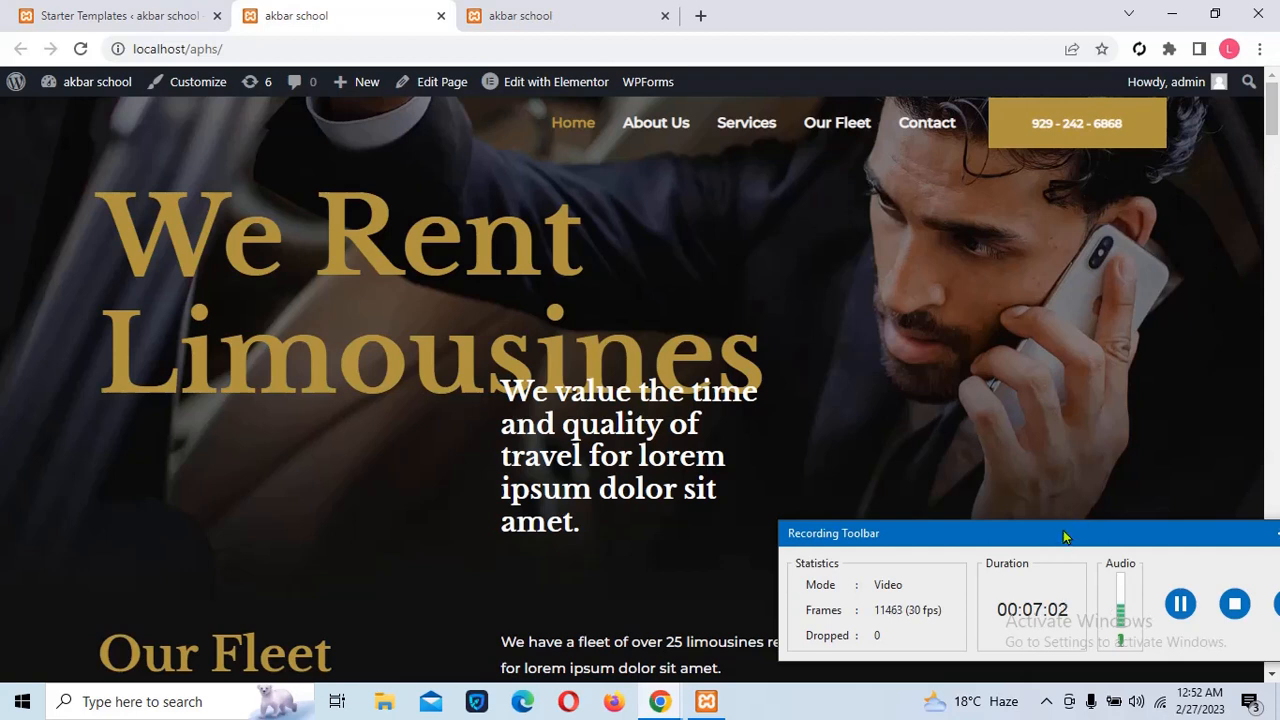
left_click_drag(1063, 530, 1062, 679)
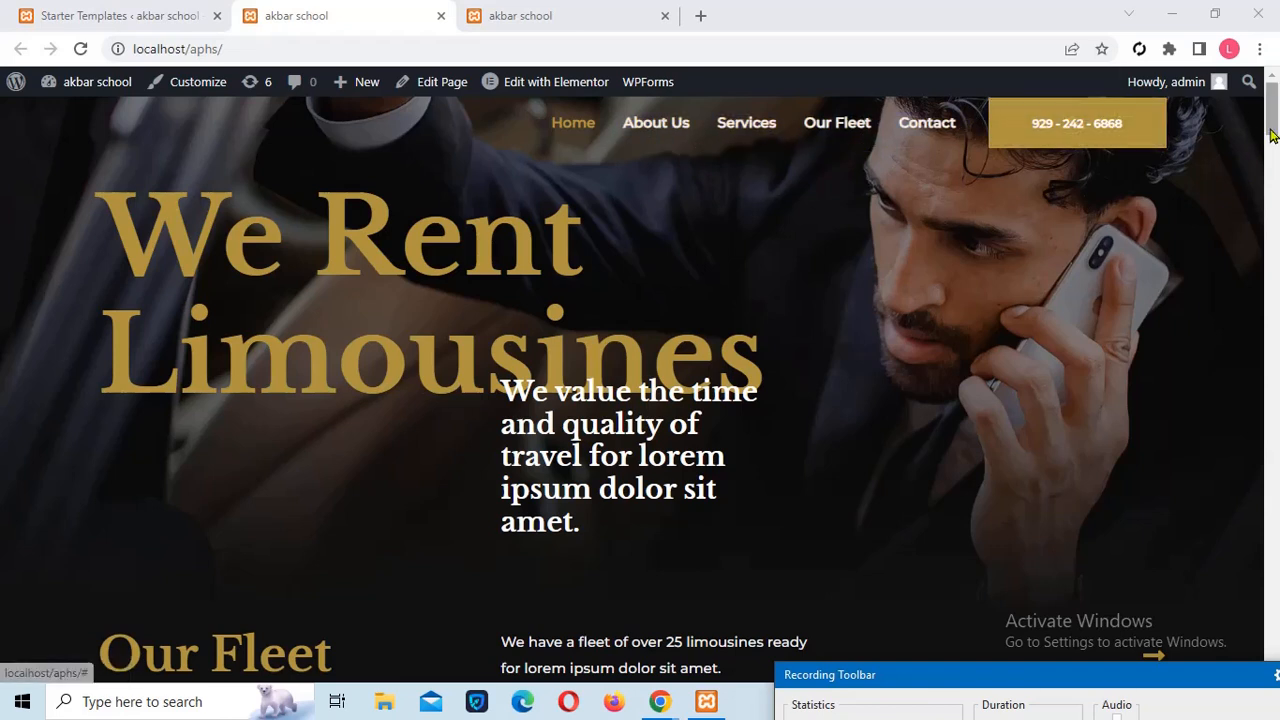
left_click_drag(1272, 128, 1272, 183)
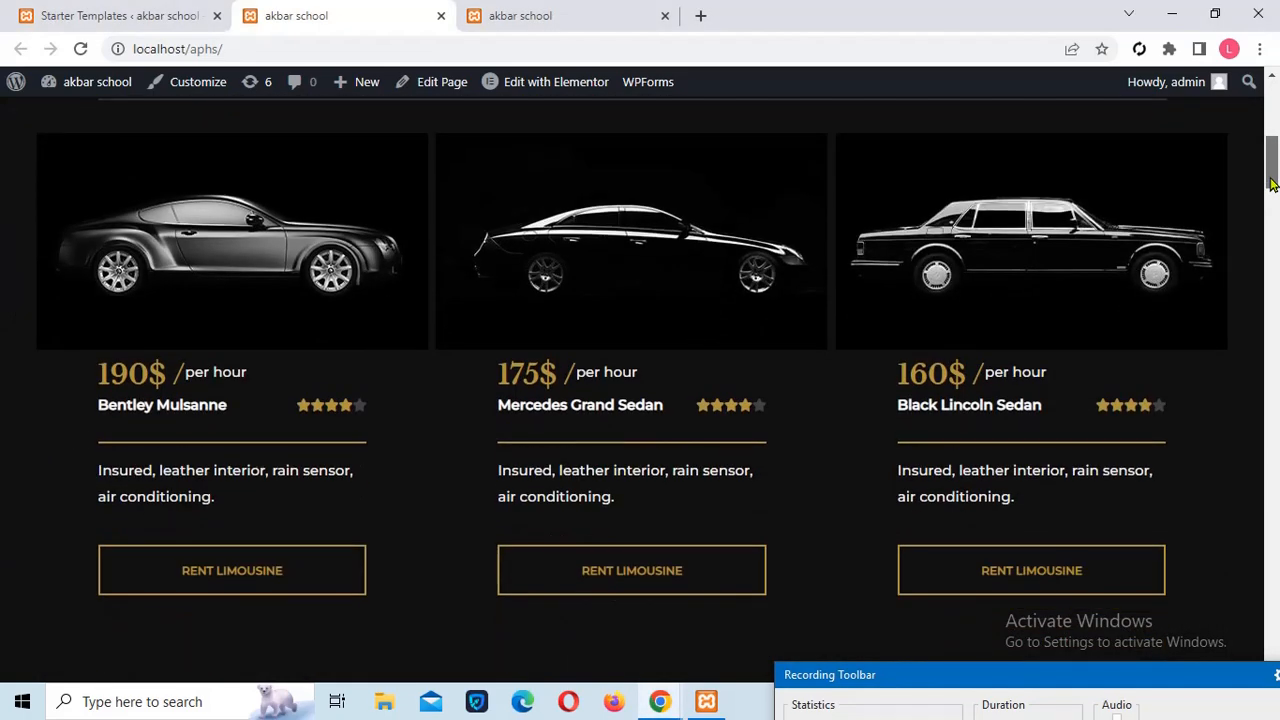
left_click_drag(1272, 183, 1231, 675)
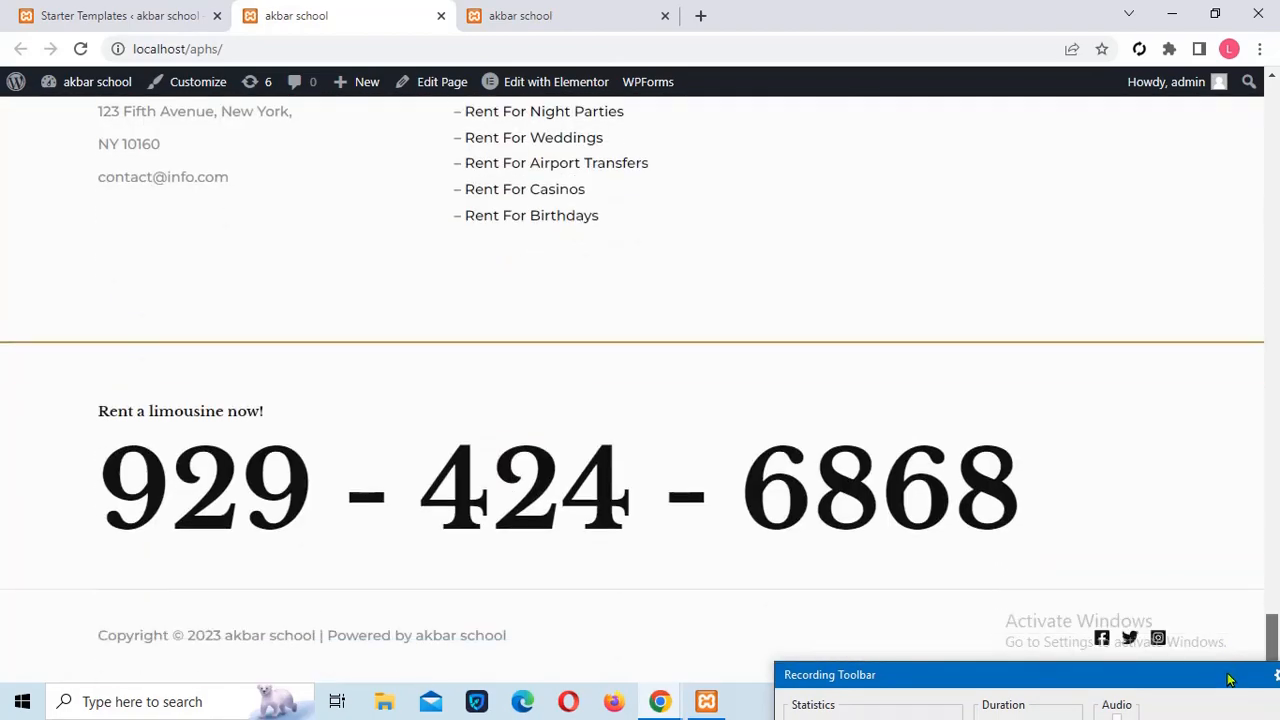
left_click_drag(1231, 657, 1276, 117)
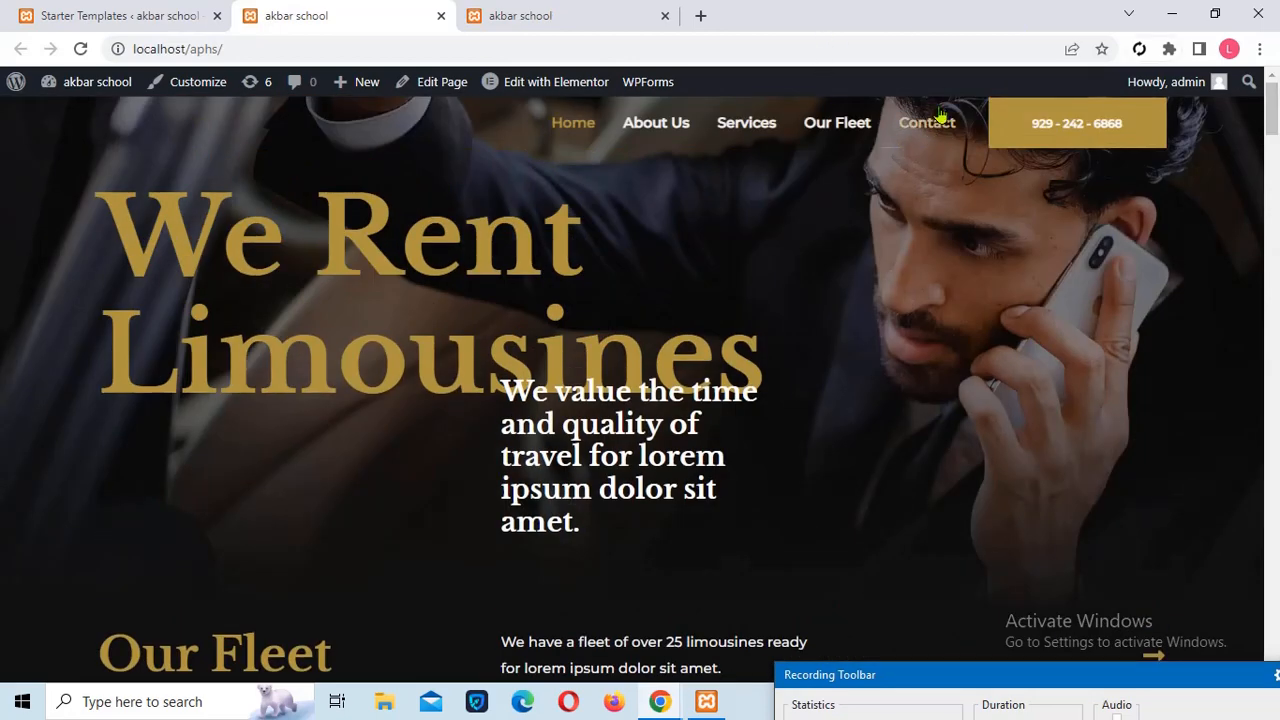
Browse the Our Fleet and Services pages, then open Services for editing in Elementor
left_click(824, 132)
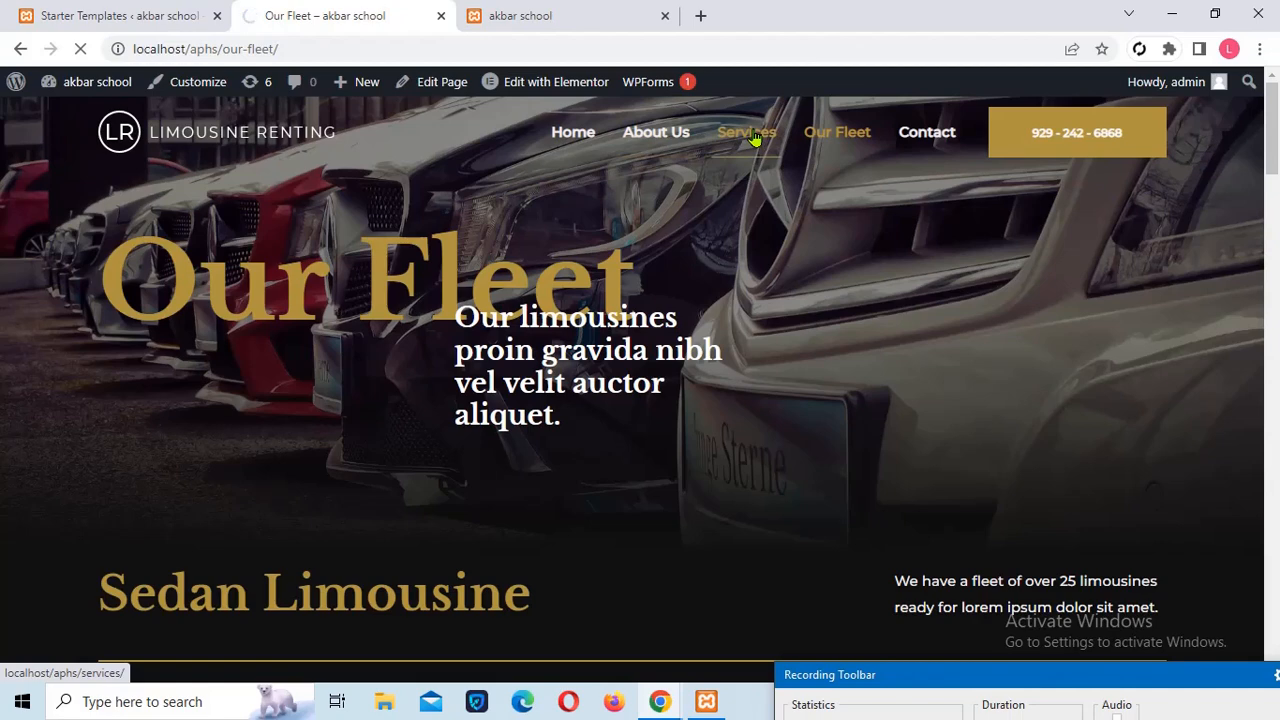
left_click(754, 138)
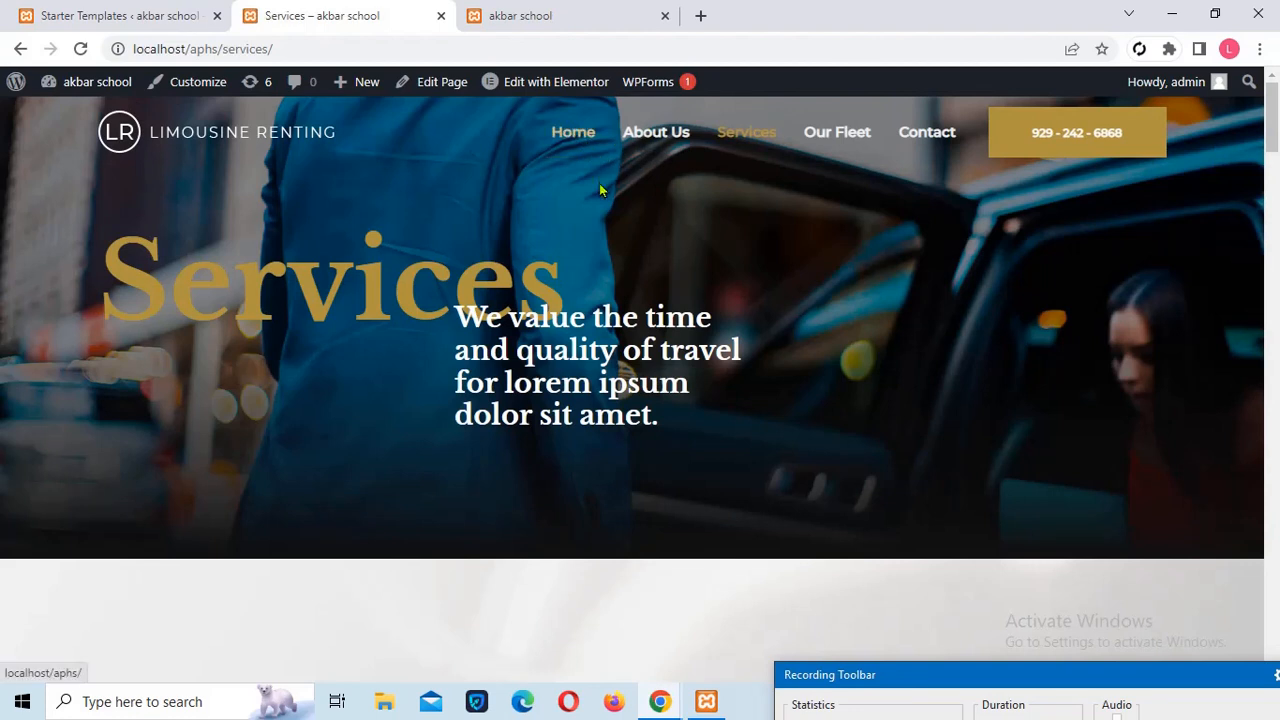
mouse_move(535, 94)
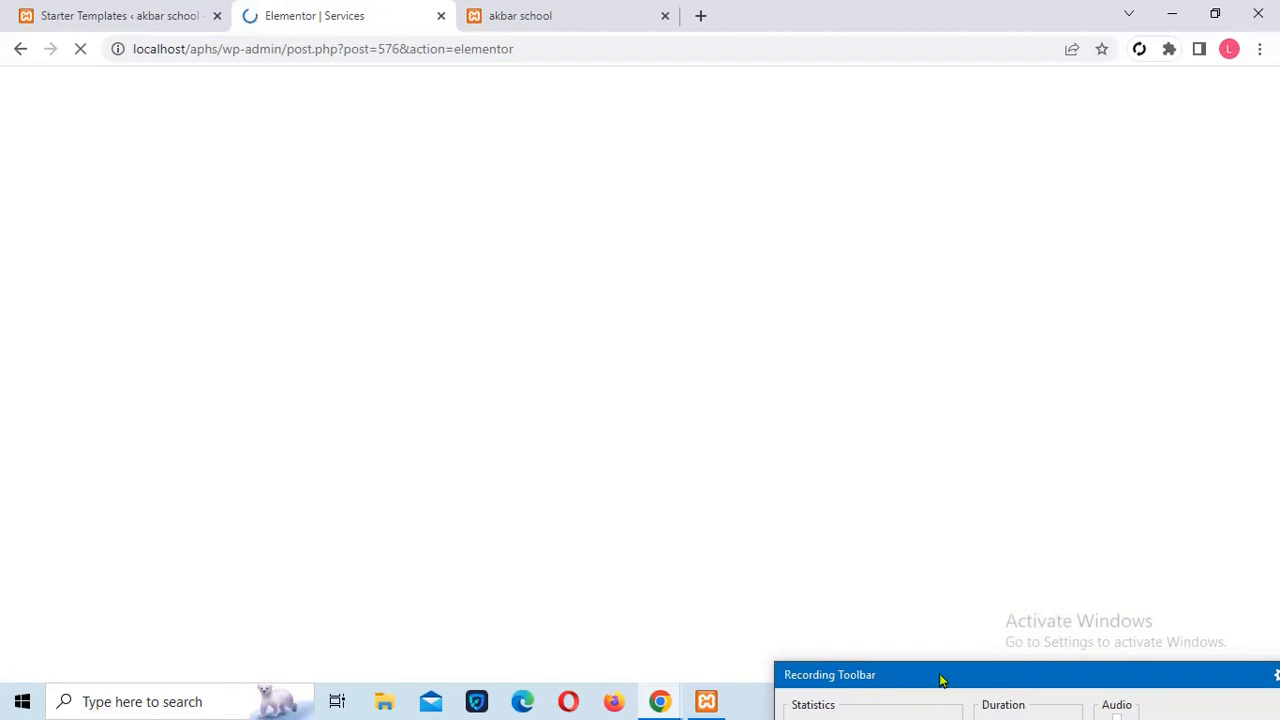
Scroll through the Services page in the editor, then return to the 'We Rent Limousines' home page
left_click_drag(940, 680, 957, 575)
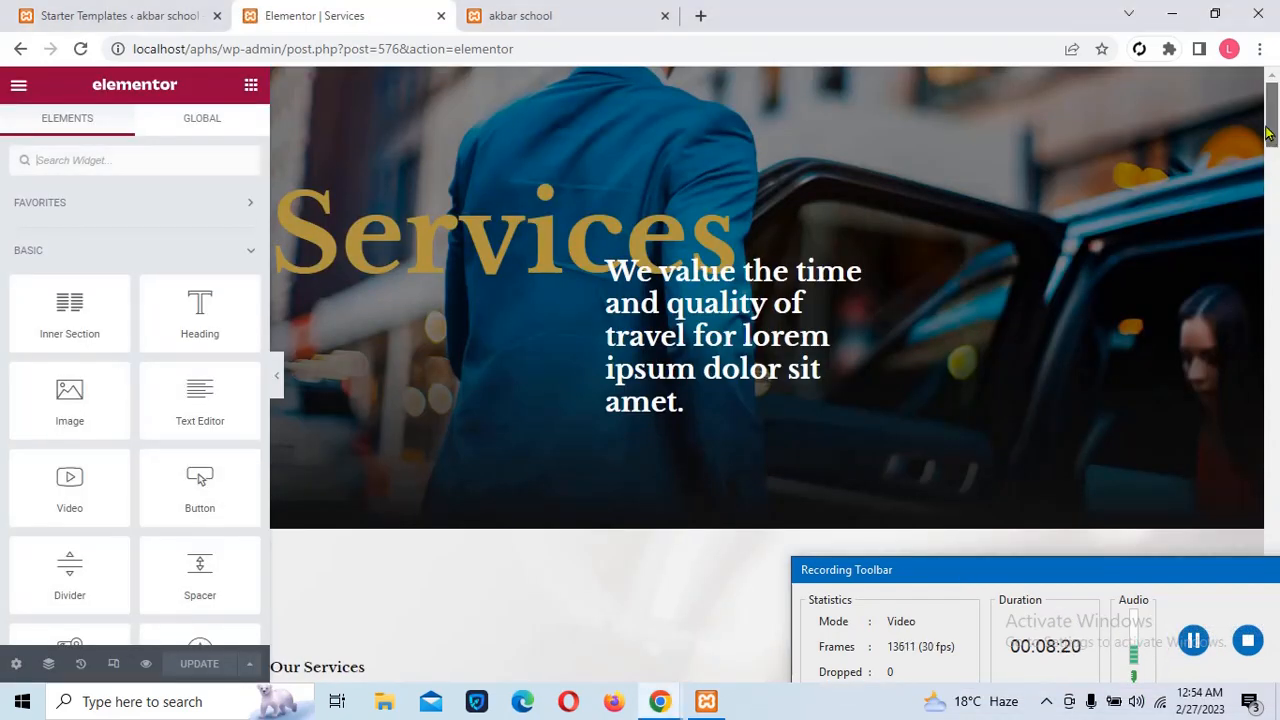
scroll(1276, 250, "down", 15)
scroll(1277, 420, "down", 15)
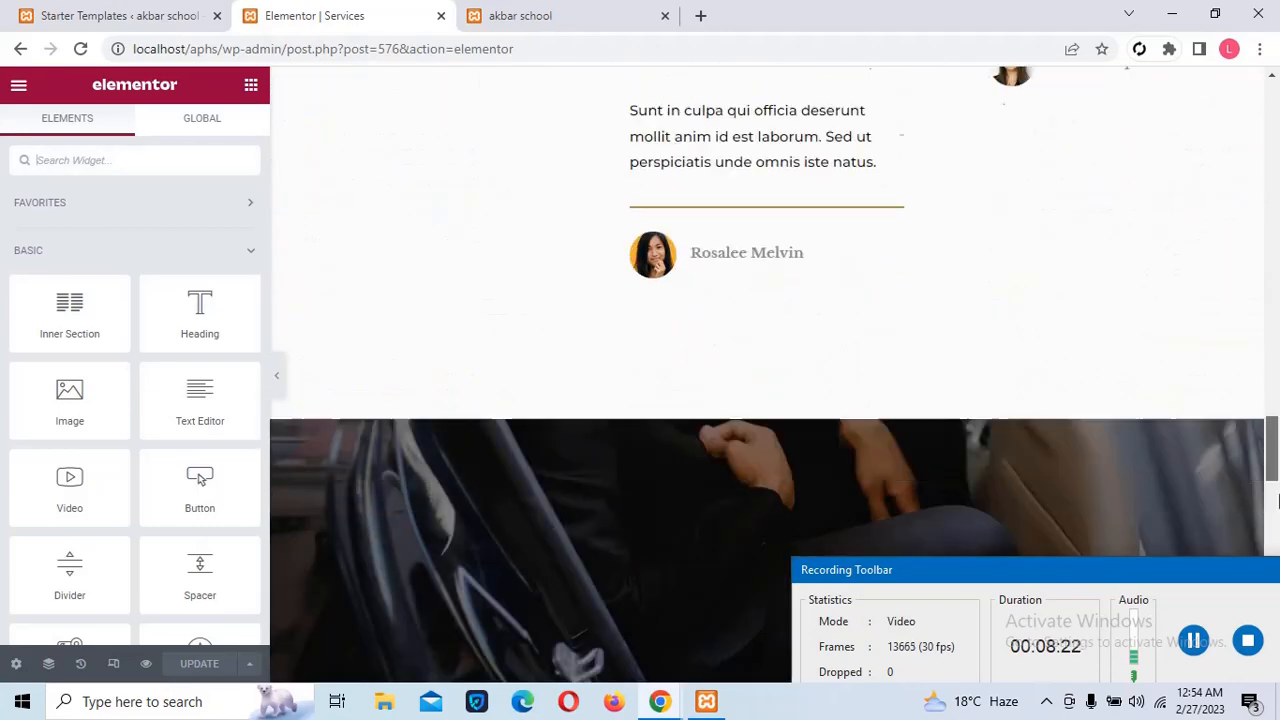
scroll(1190, 415, "up", 10)
scroll(1150, 300, "up", 20)
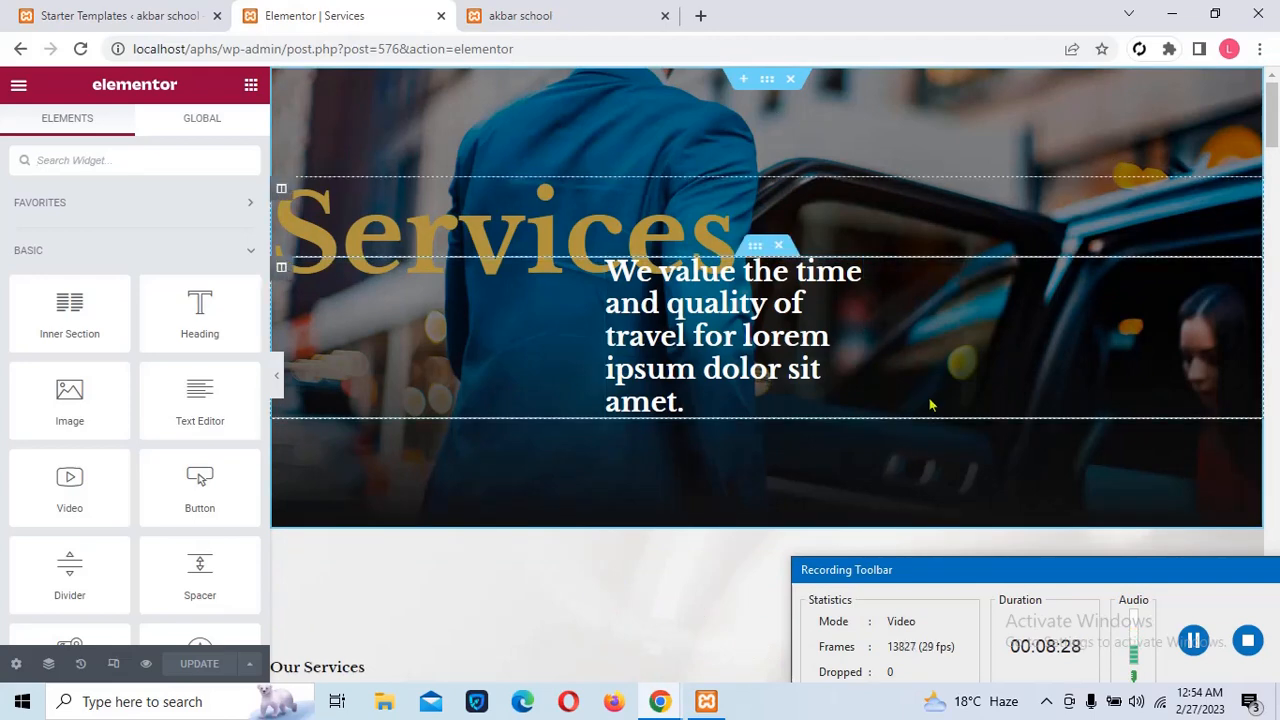
left_click(1194, 640)
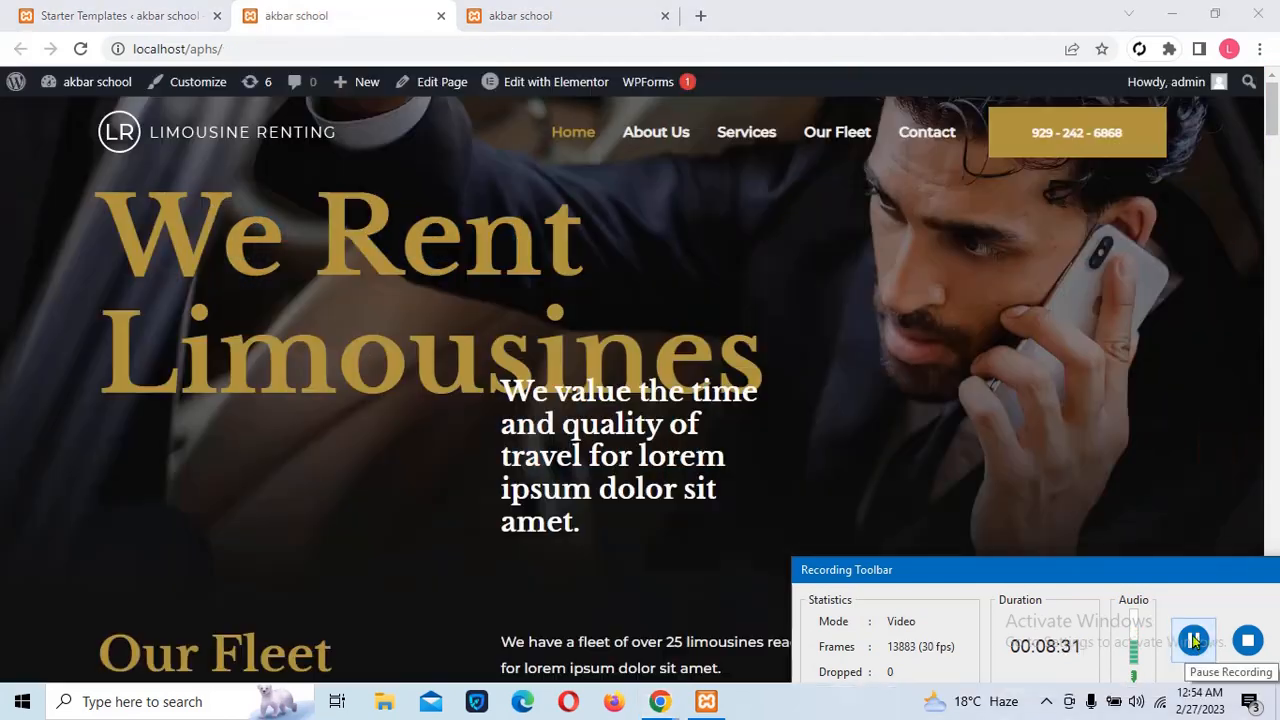
Open the home page in Elementor and select the white subheading under 'We Rent Limousines'
mouse_move(558, 84)
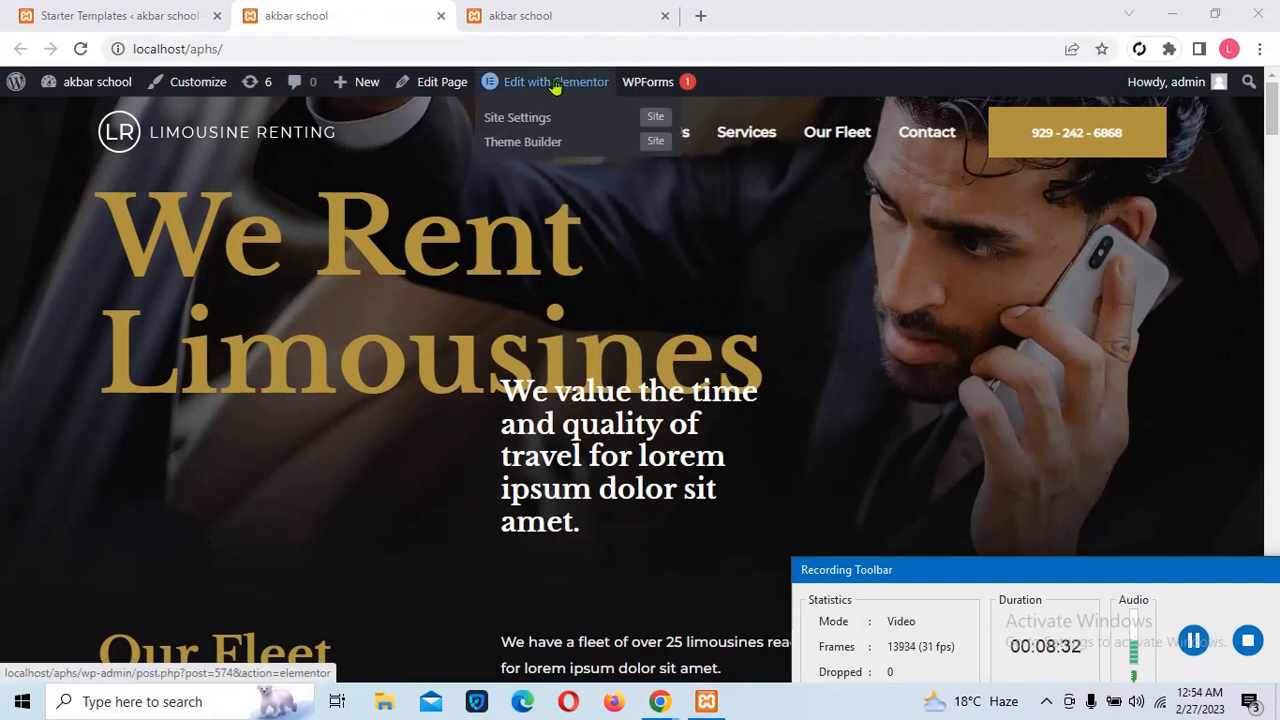
left_click(558, 84)
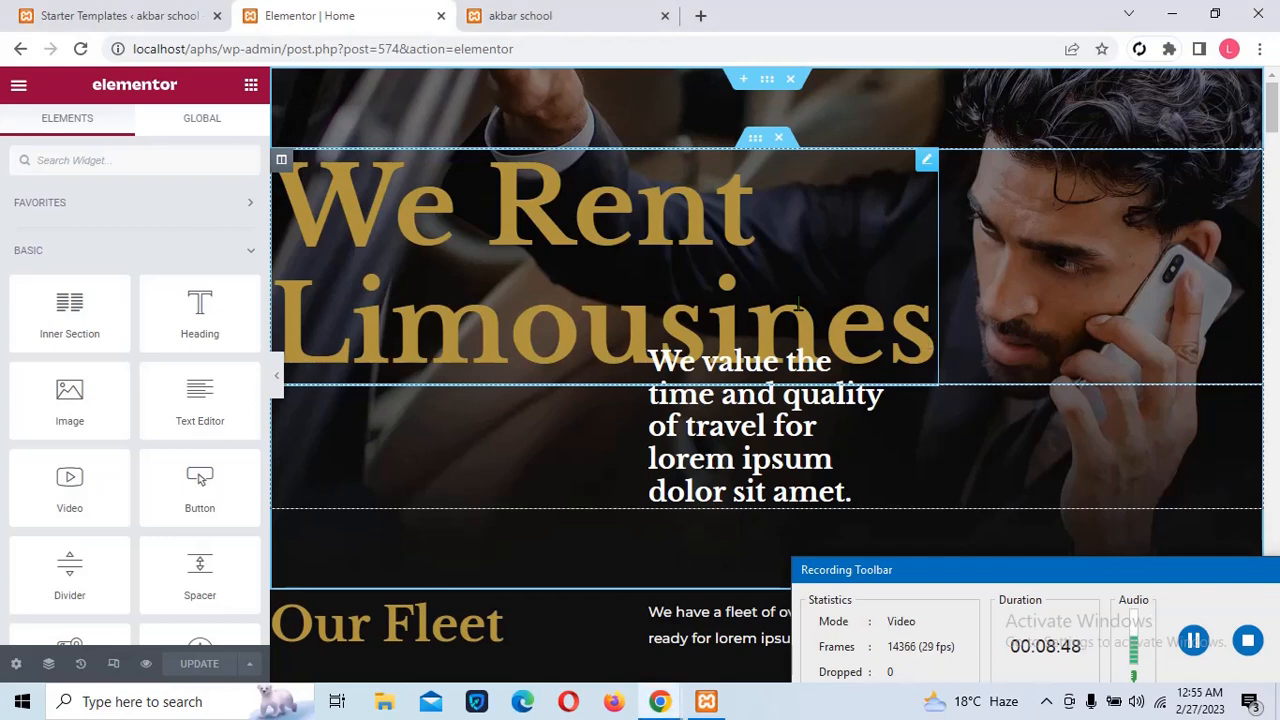
left_click(798, 306)
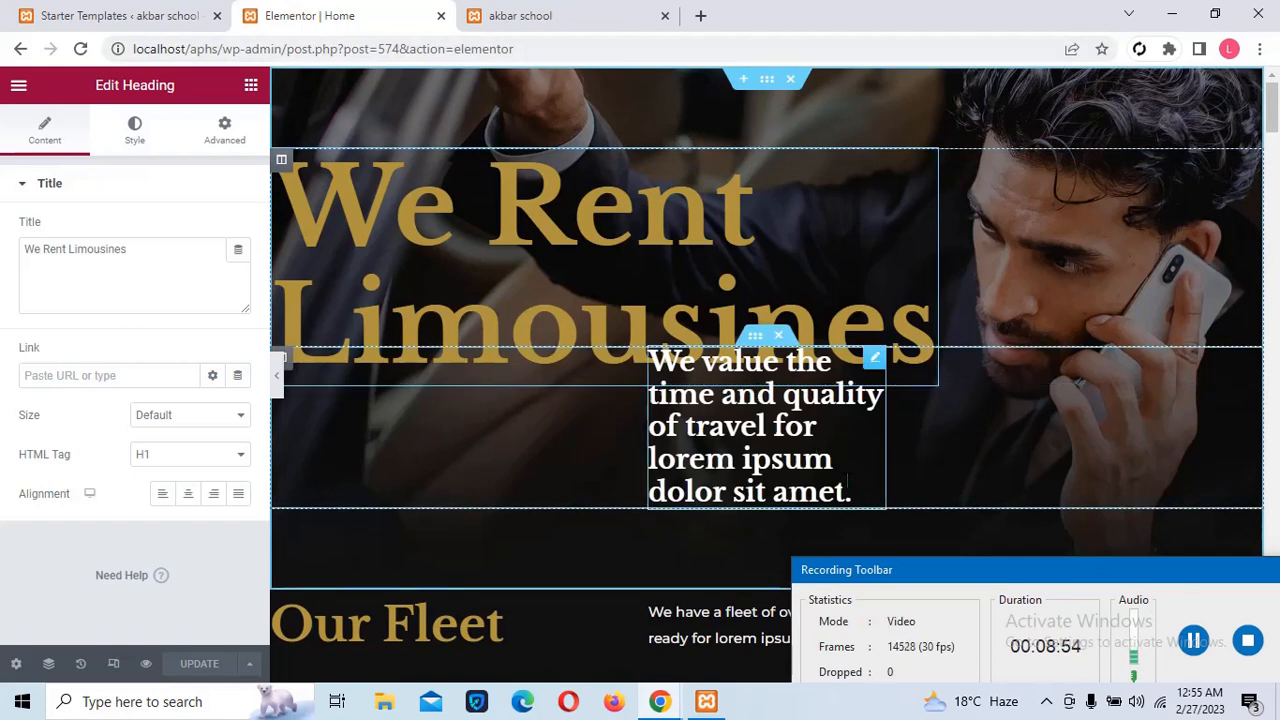
left_click(848, 481)
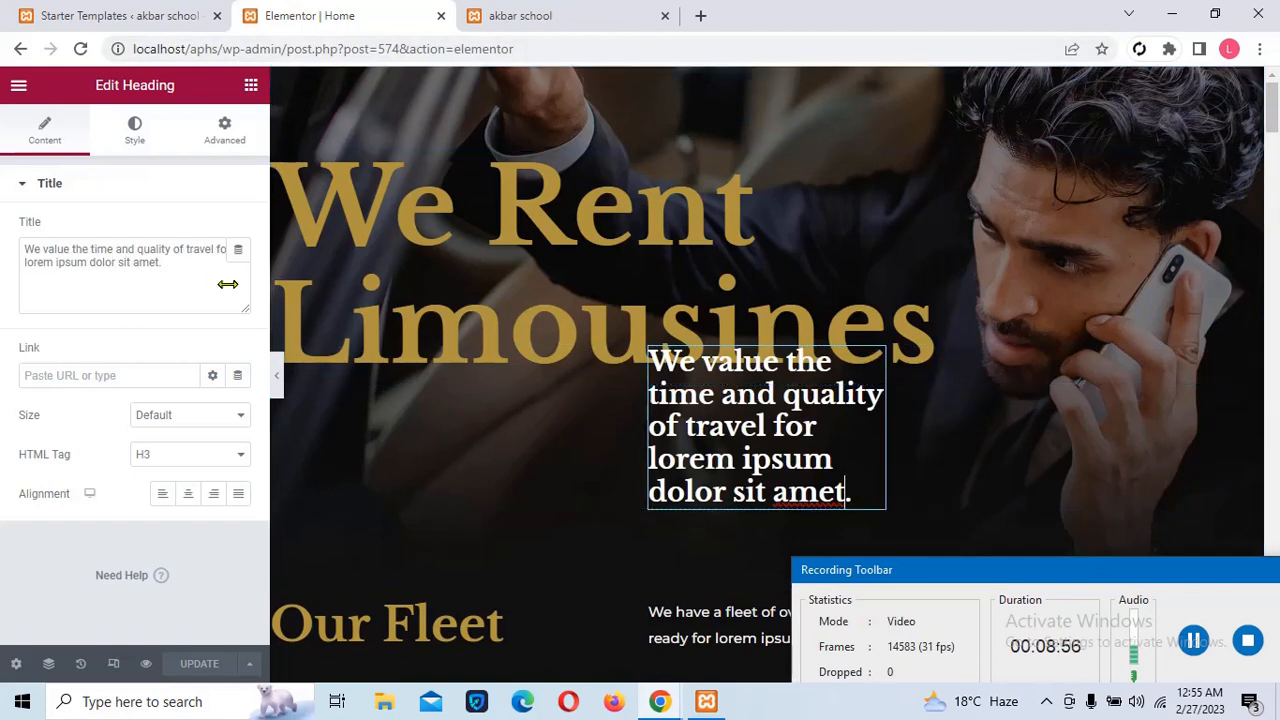
Replace the subheading title with the single pasted sentence 'We value the time and quality of travel…'
left_click(179, 273)
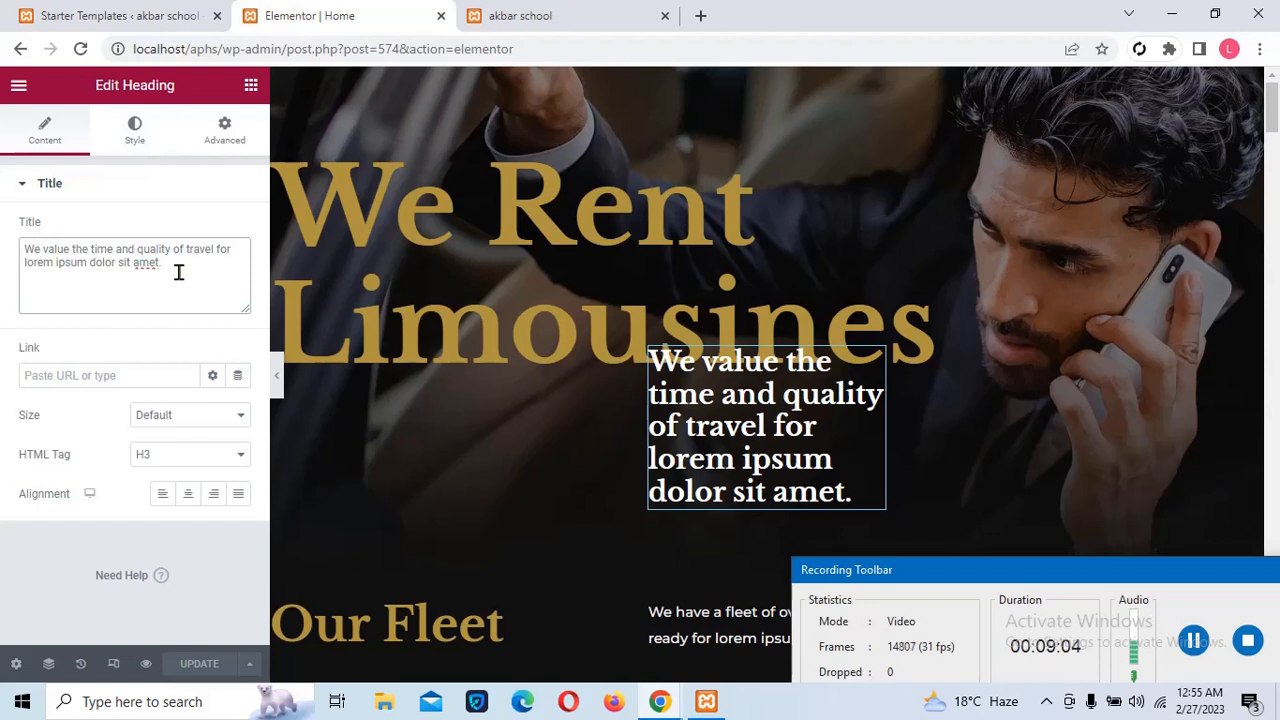
key("ctrl+a")
key("ctrl+c")
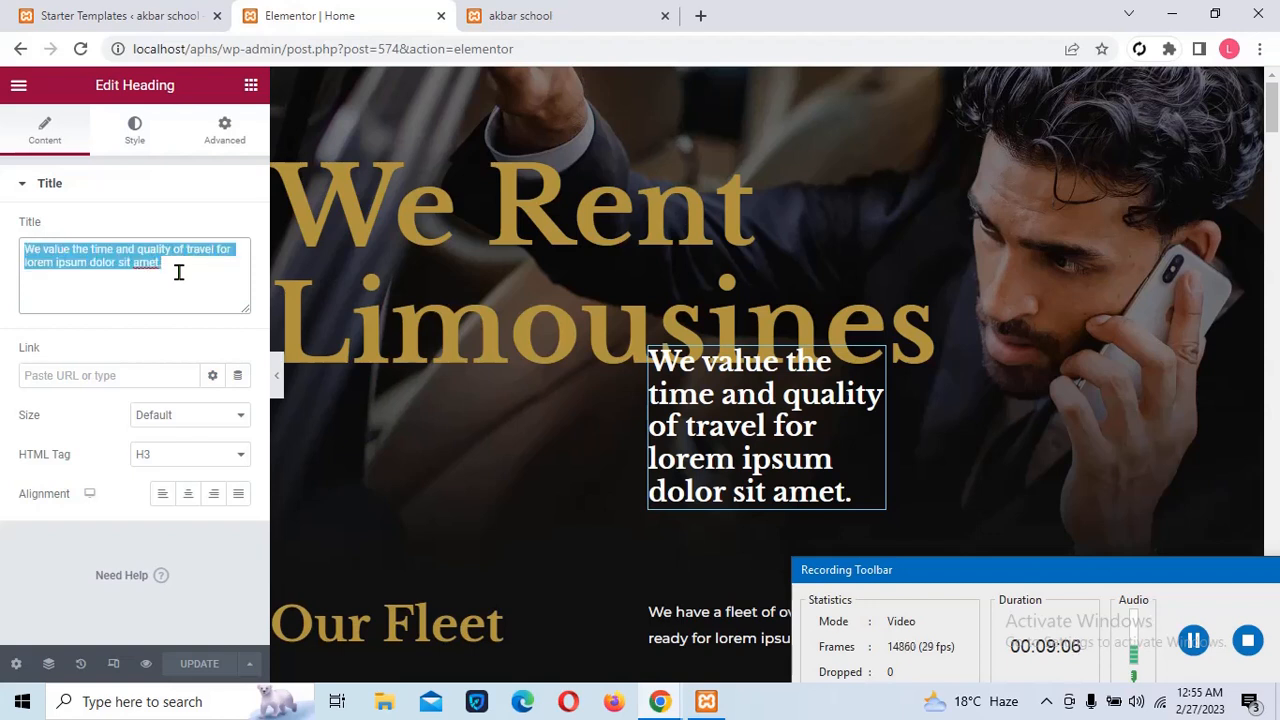
left_click(172, 274)
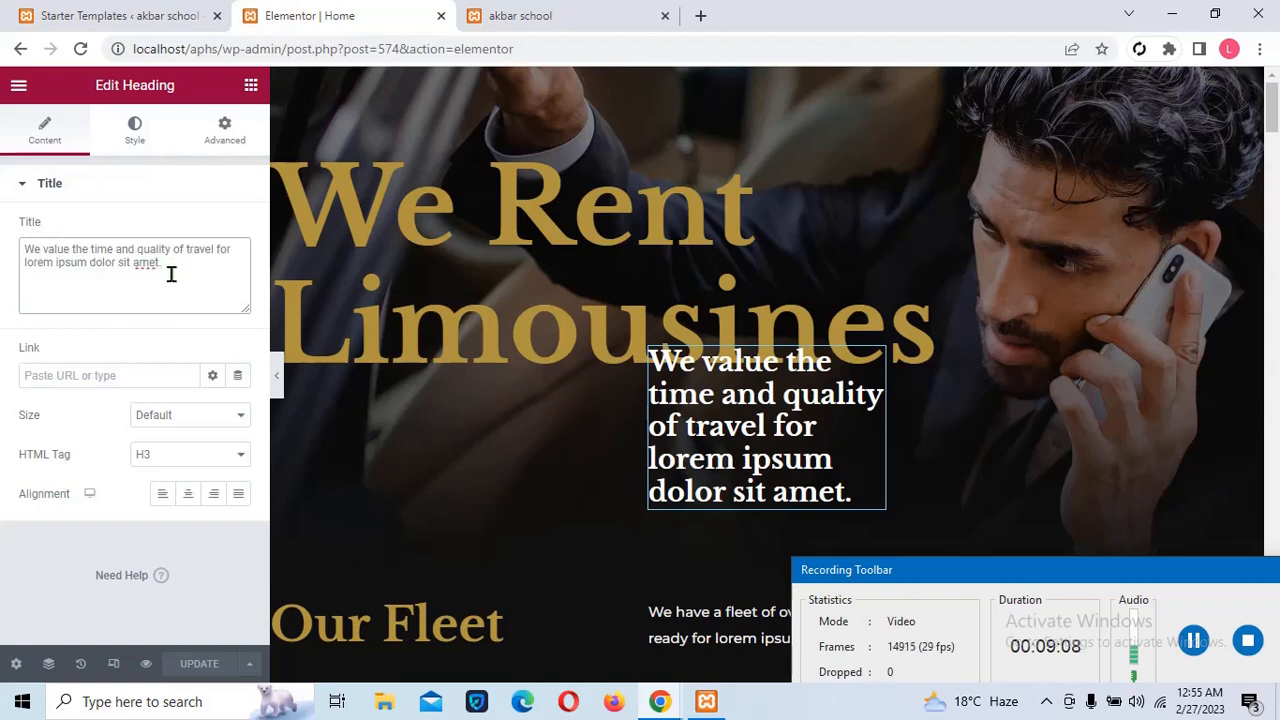
key("Return")
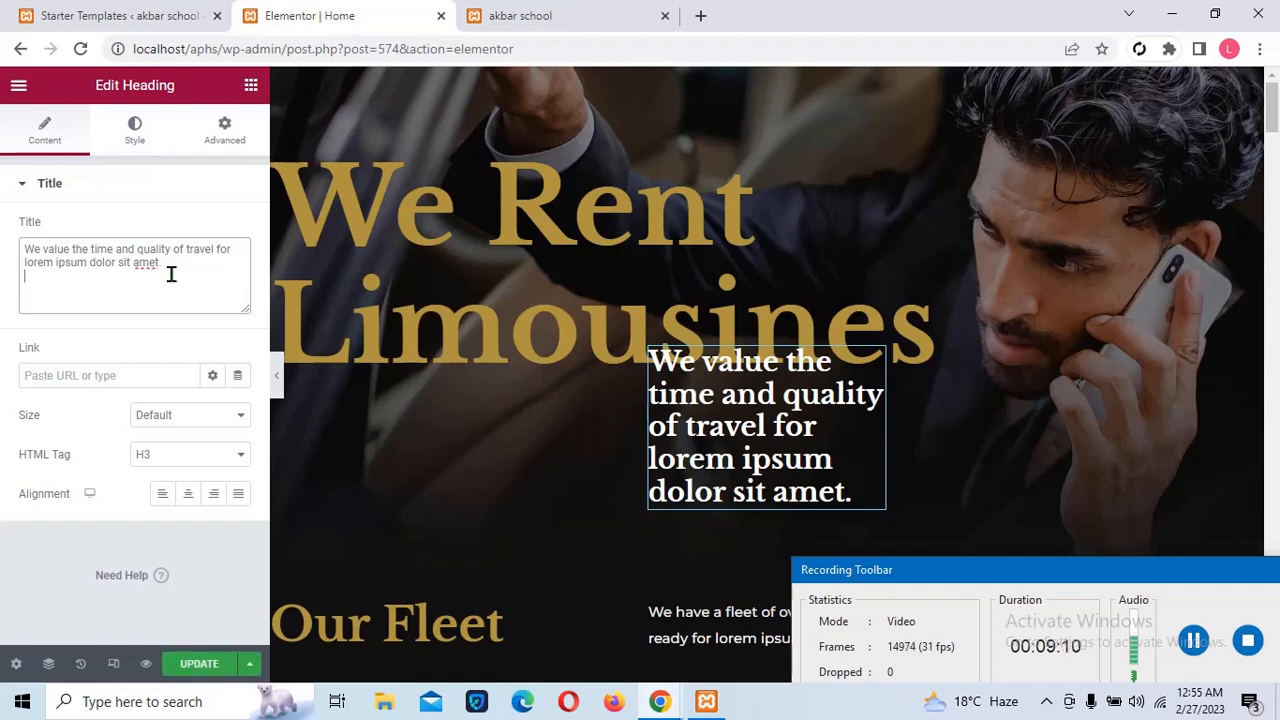
key("ctrl+v")
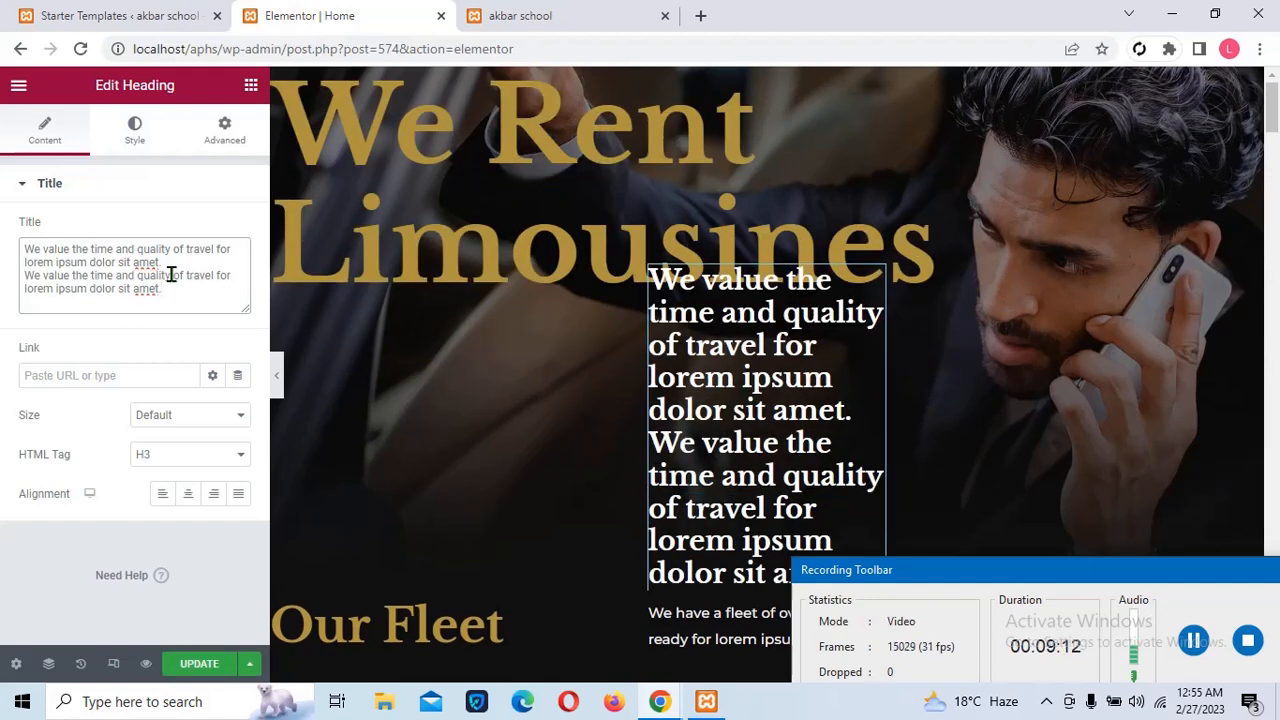
key("ctrl+a")
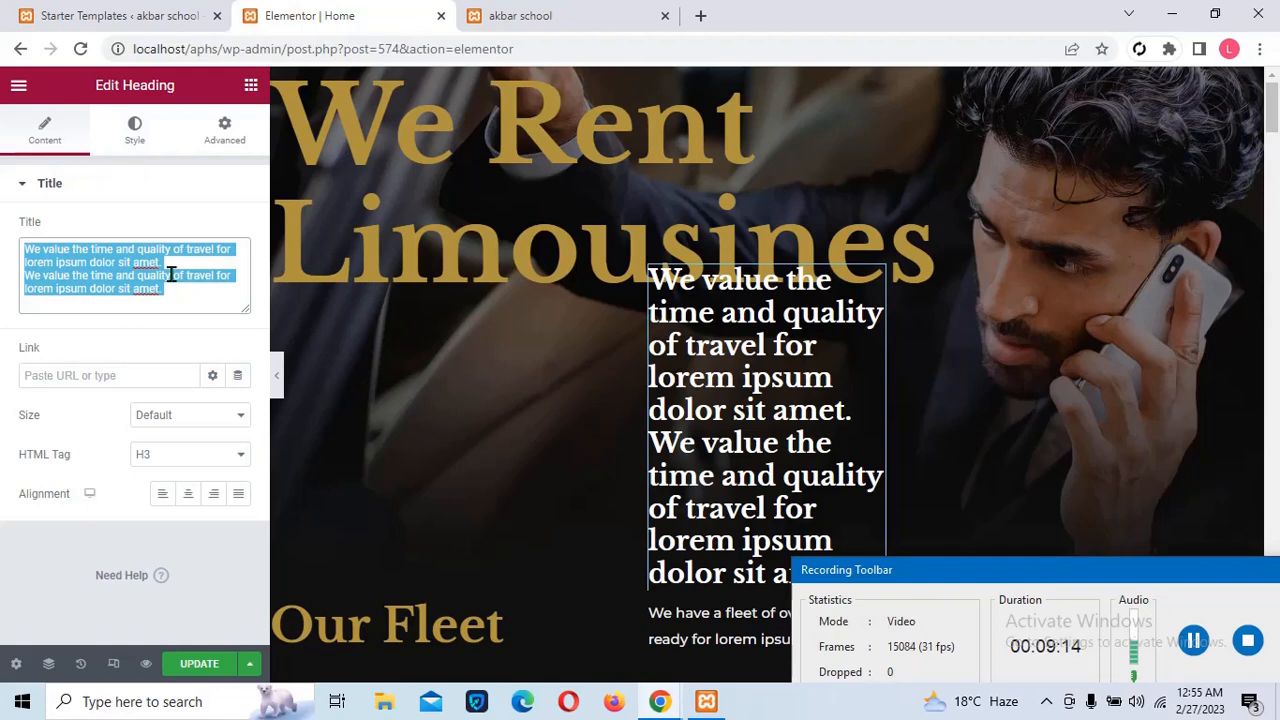
key("BackSpace")
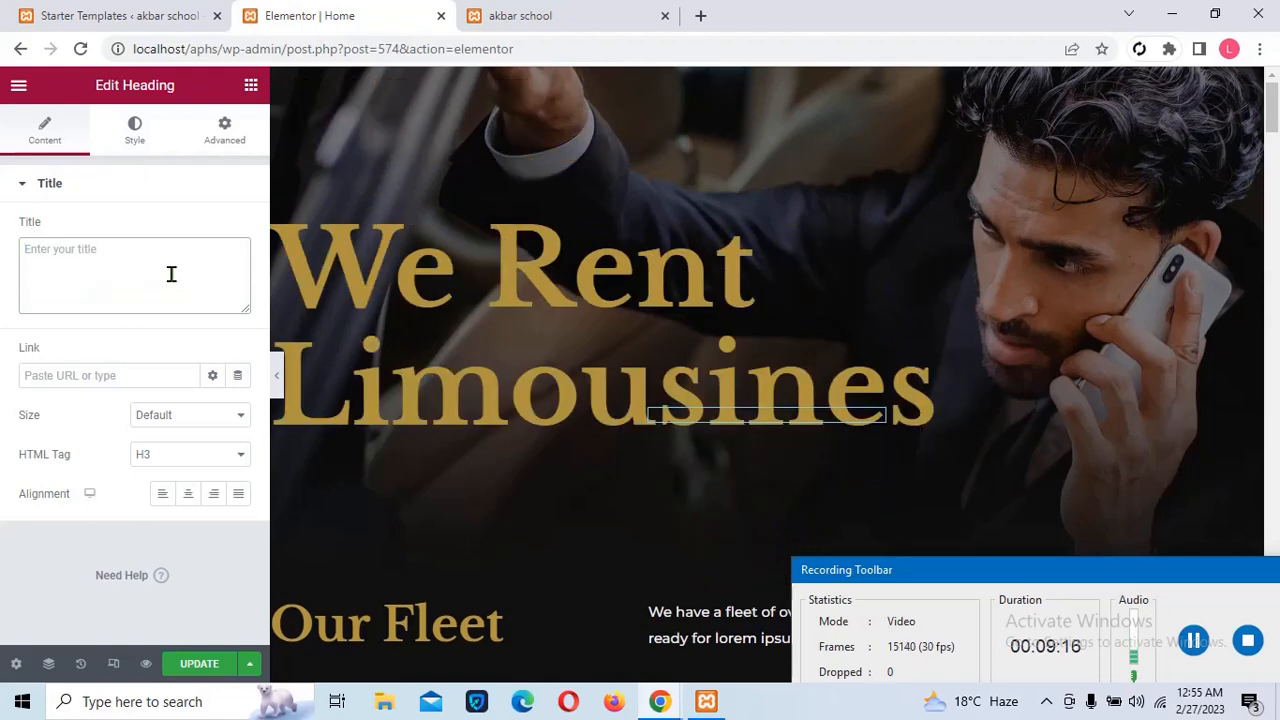
key("ctrl+v")
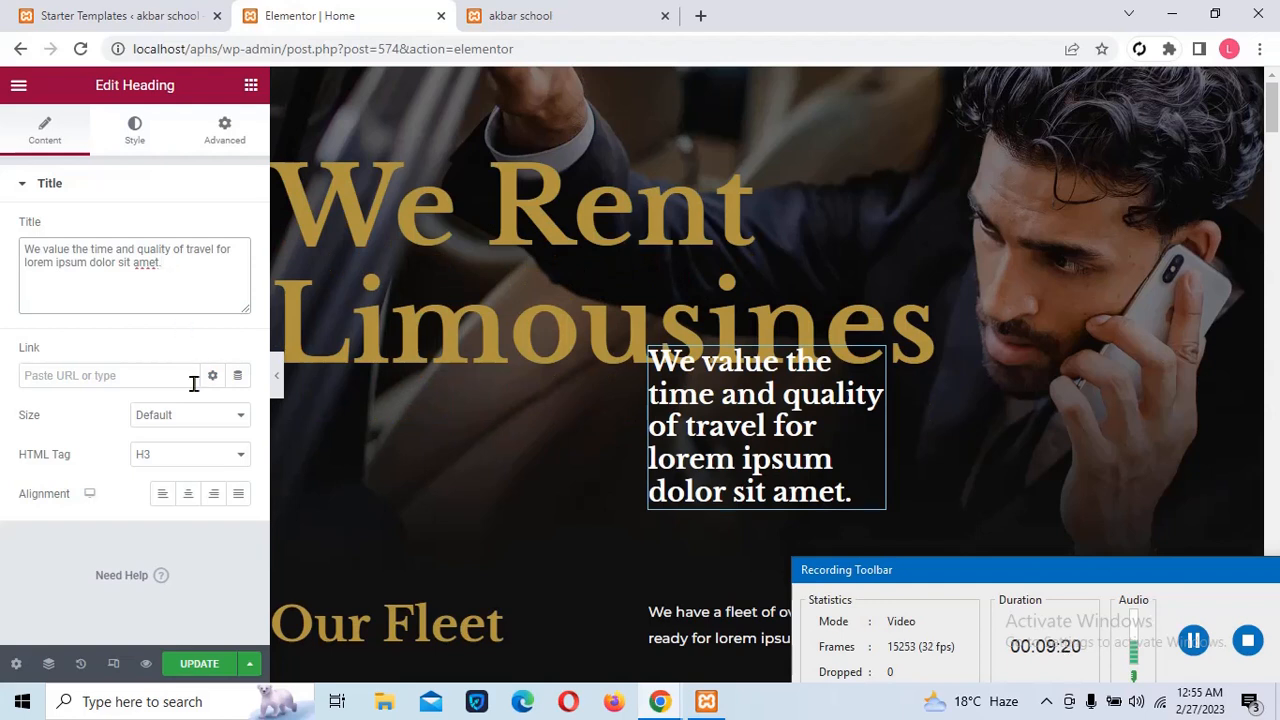
Set the subheading's HTML tag to H5 and align it right
left_click(177, 460)
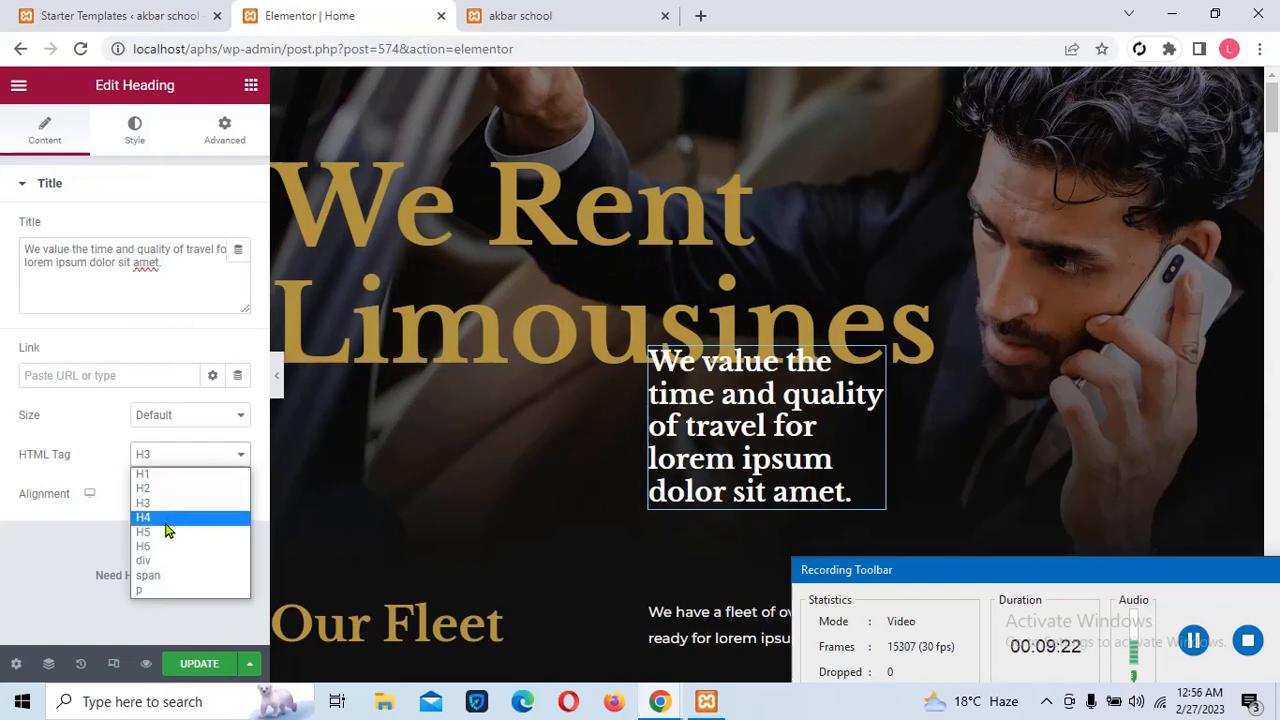
left_click(163, 533)
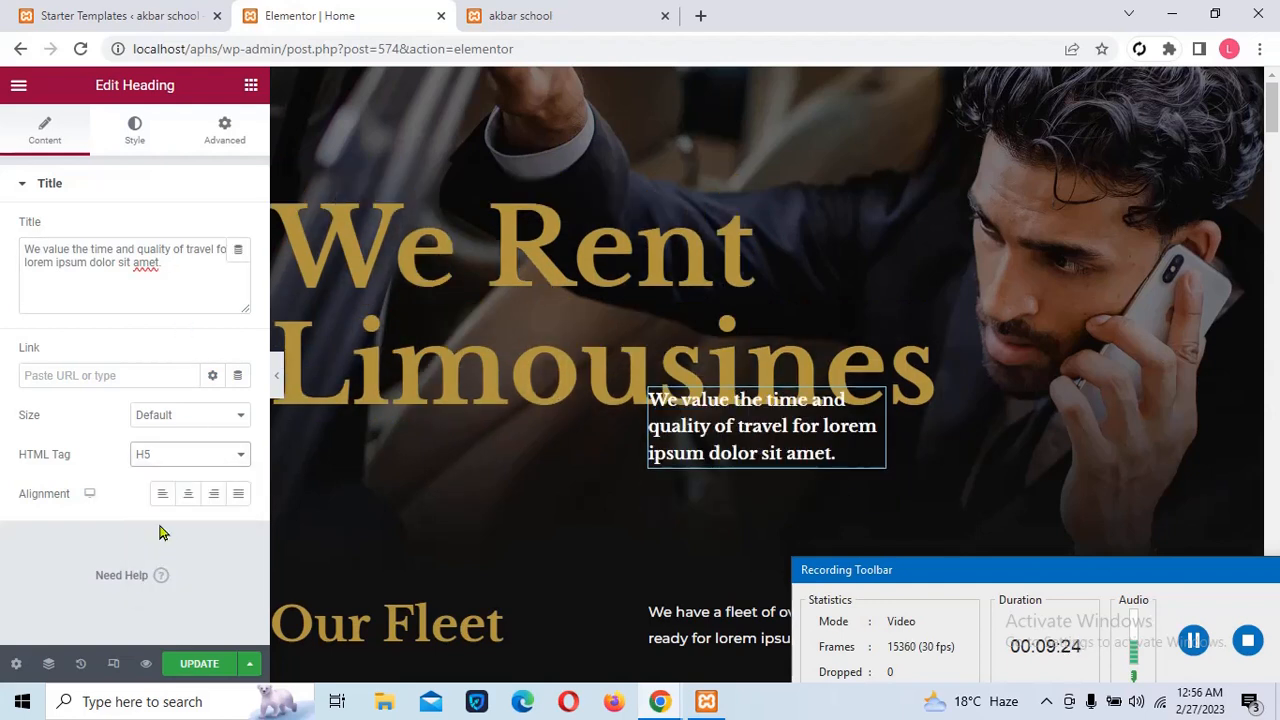
left_click(186, 499)
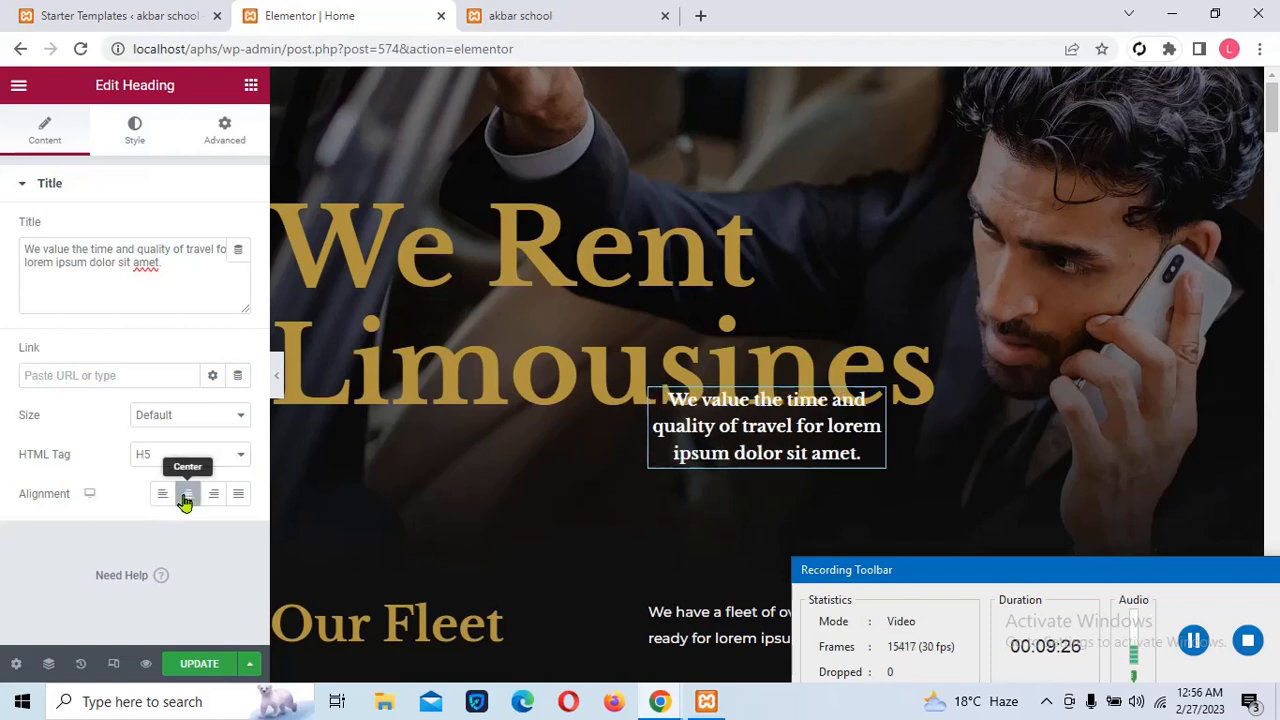
left_click(166, 510)
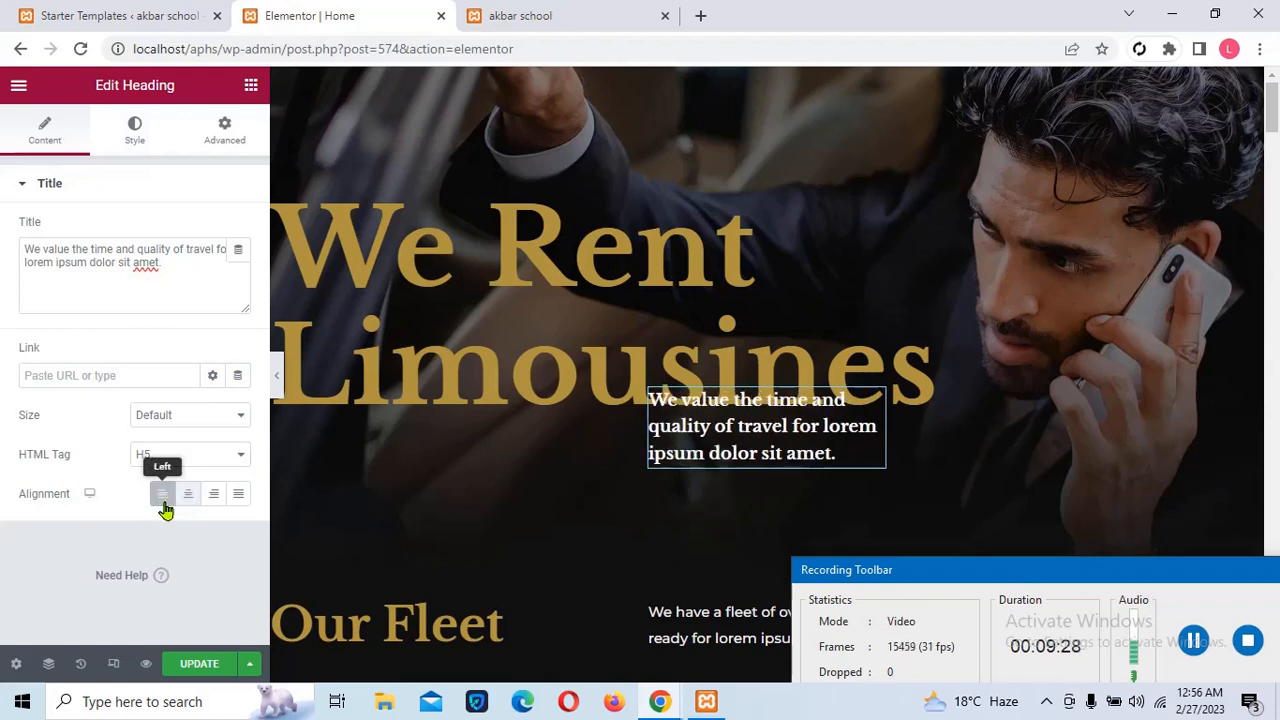
left_click(237, 505)
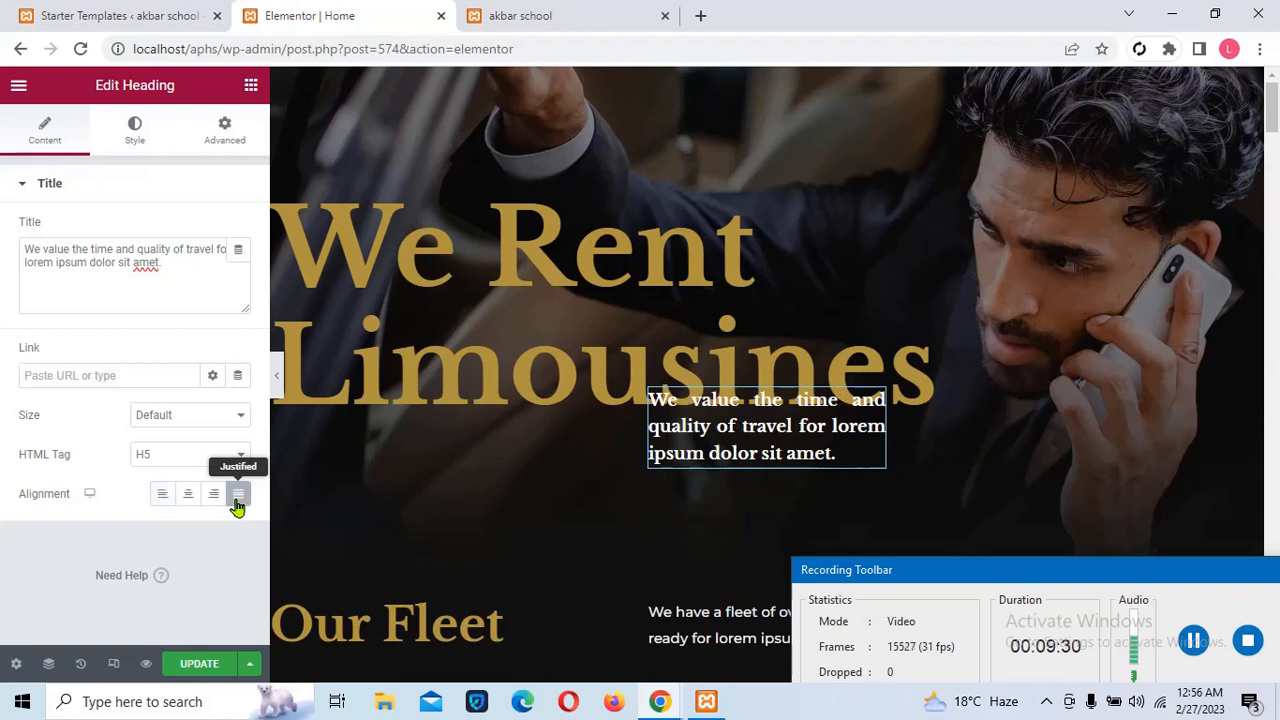
left_click(215, 497)
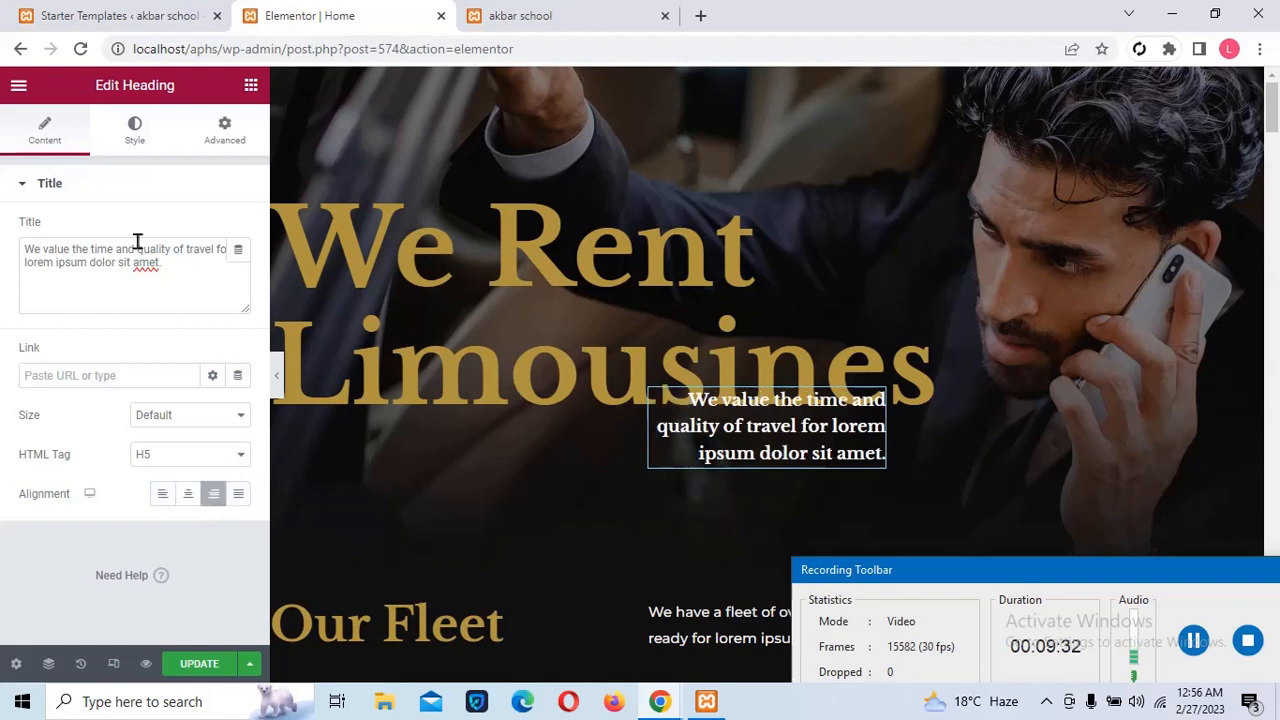
On the Style tab, give the subtitle a pinkish custom text colour
left_click(131, 145)
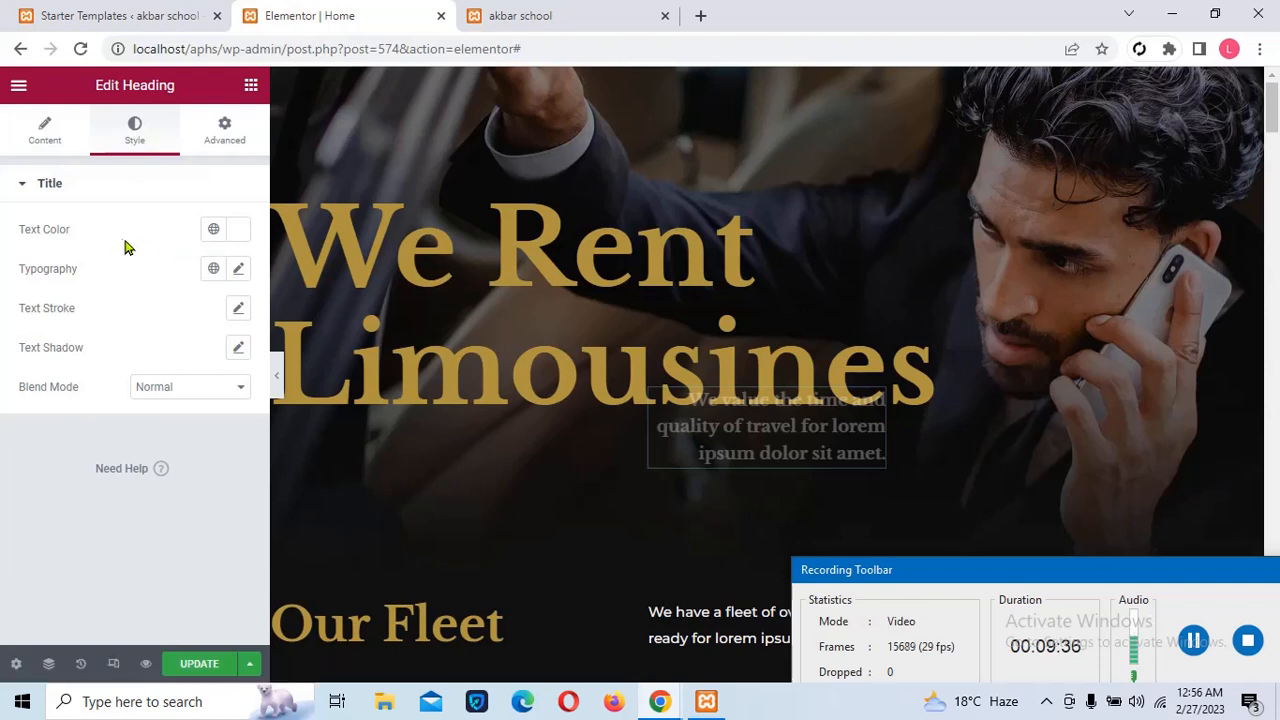
left_click(215, 232)
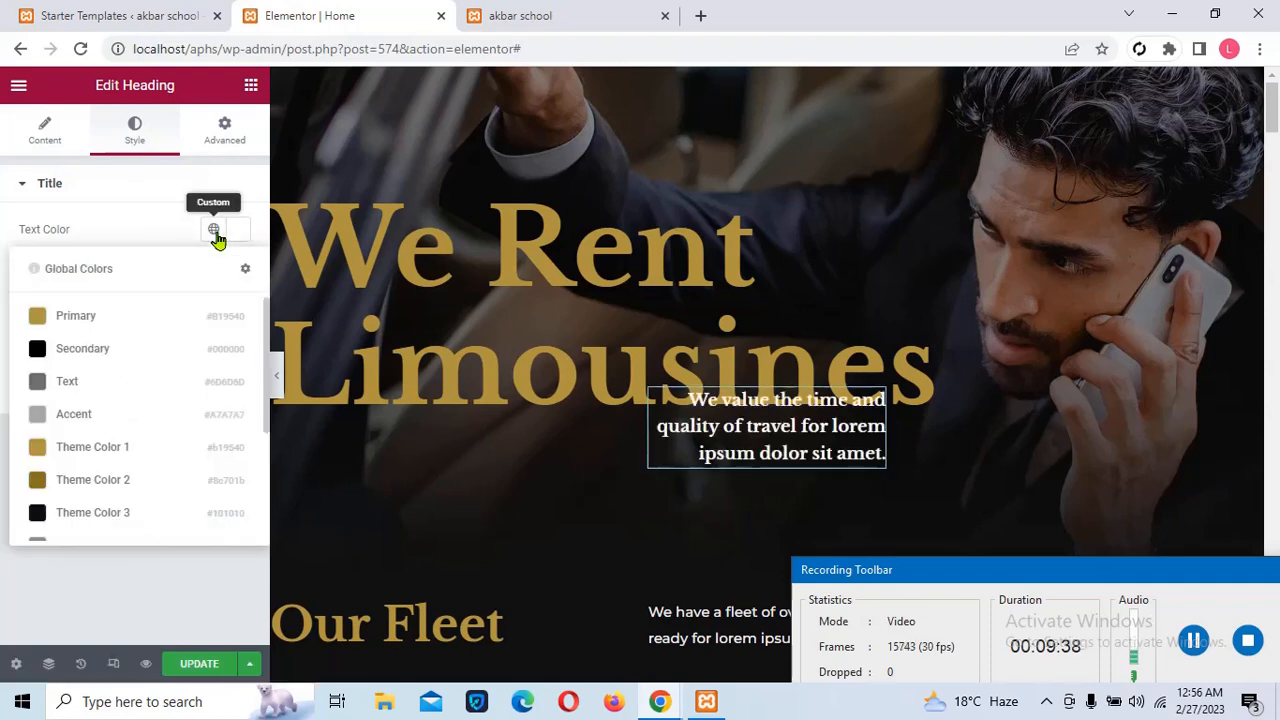
left_click(101, 449)
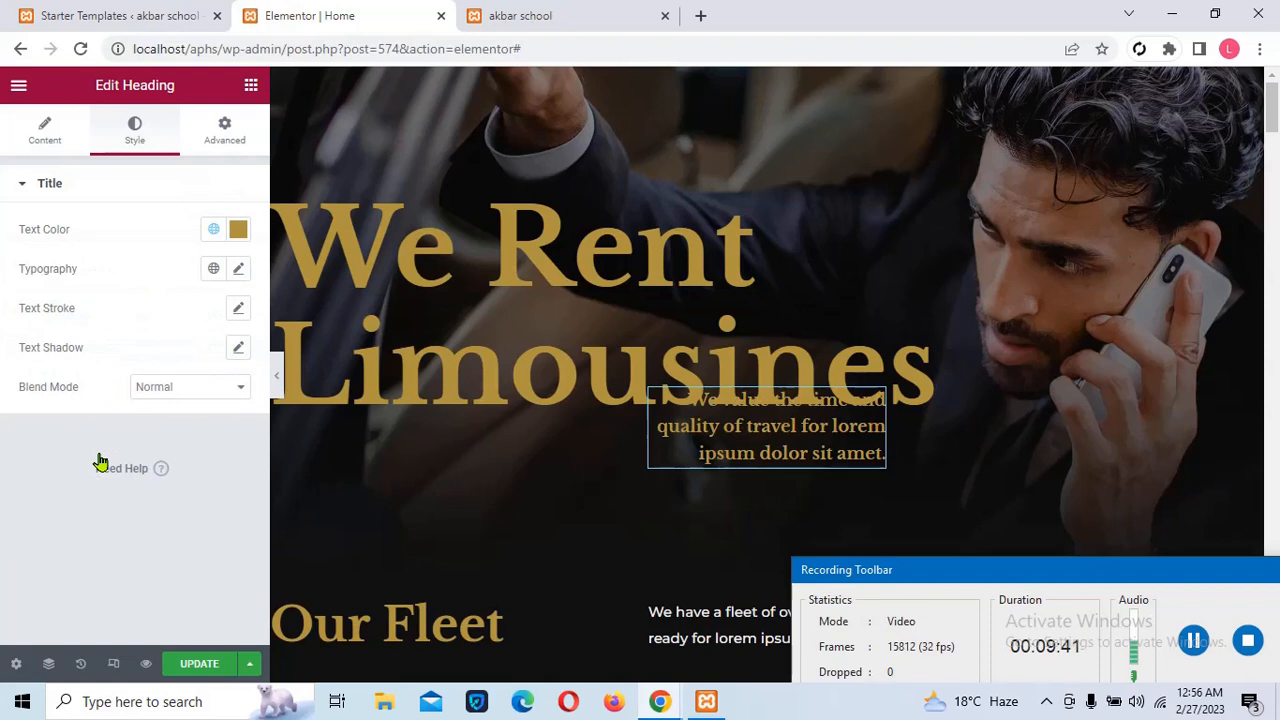
left_click(238, 231)
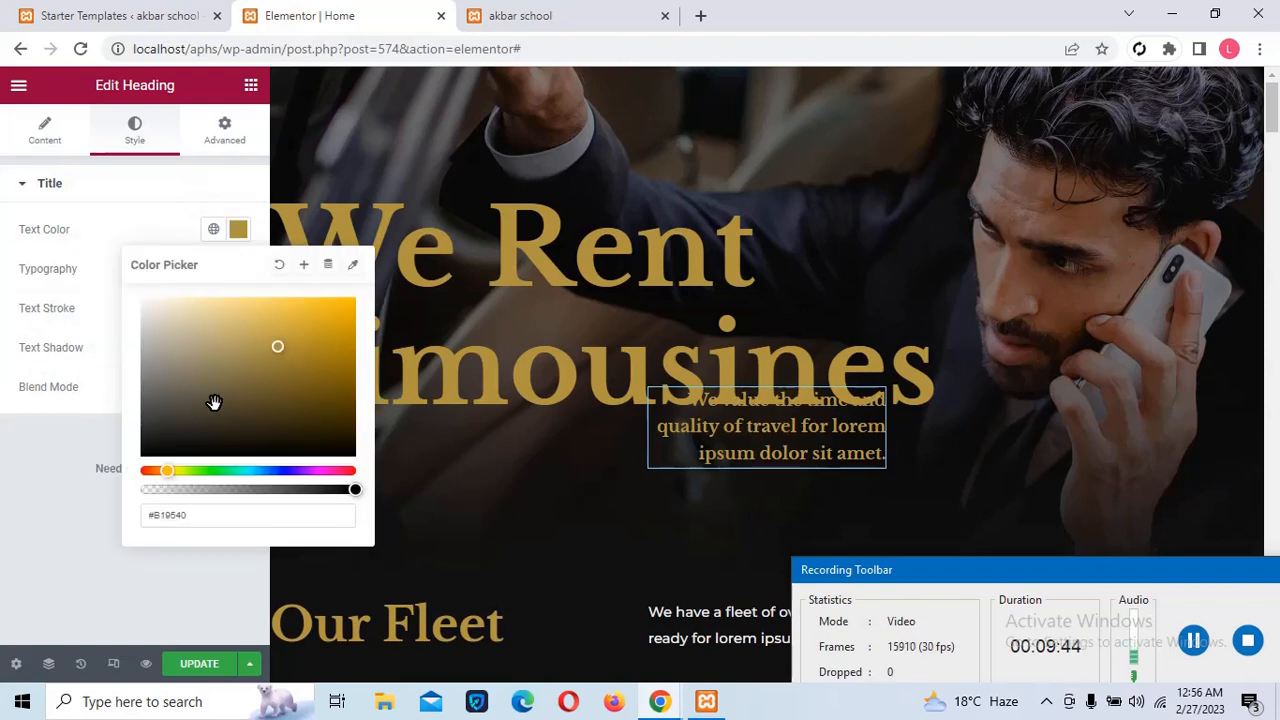
left_click(193, 375)
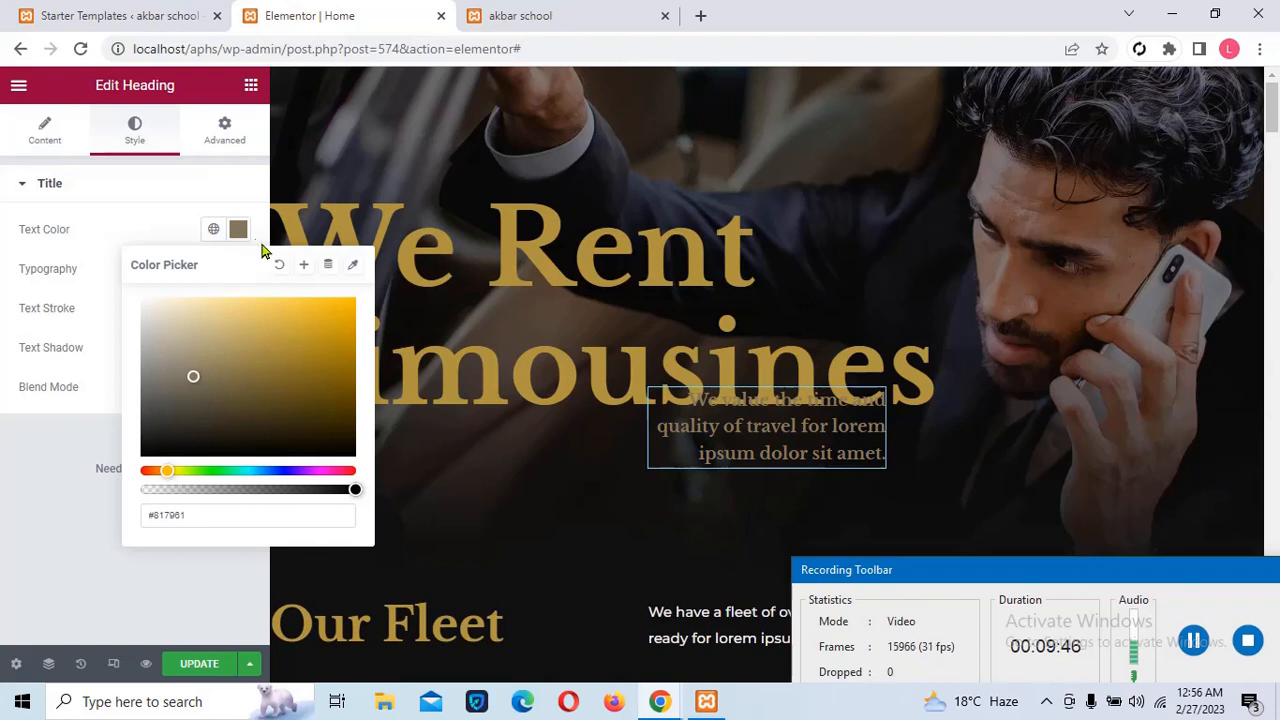
left_click(213, 229)
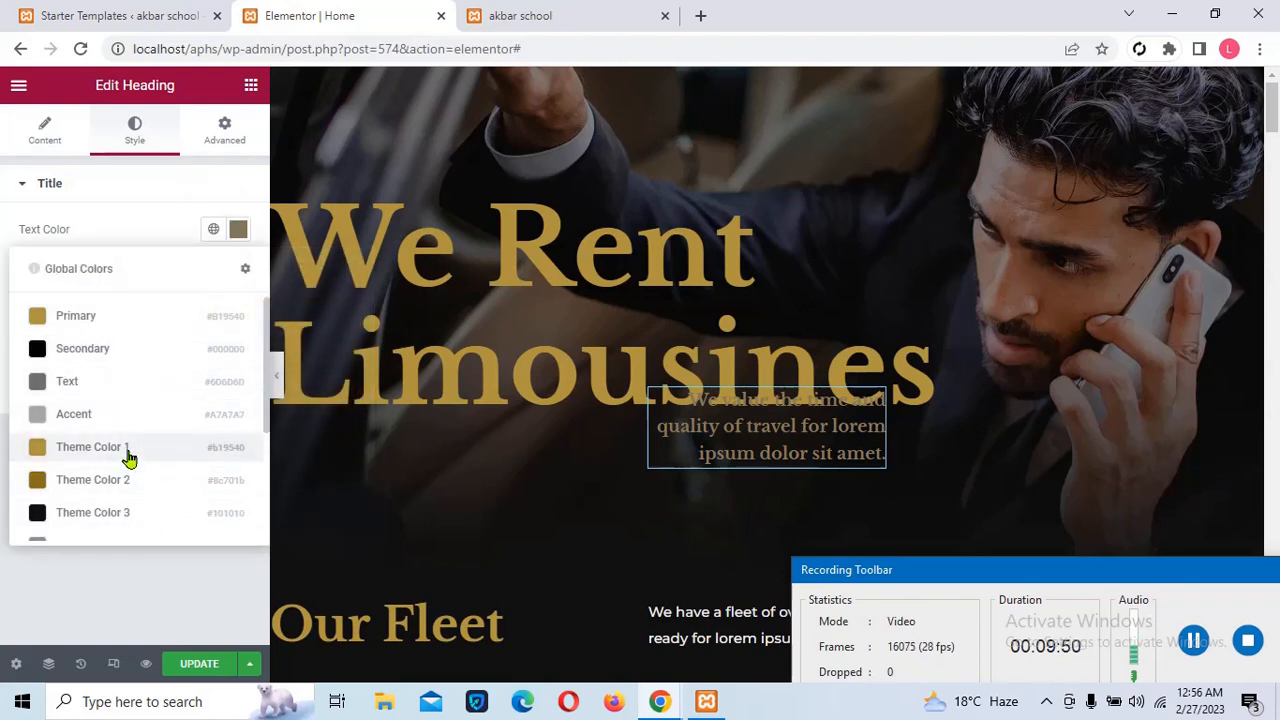
left_click(104, 427)
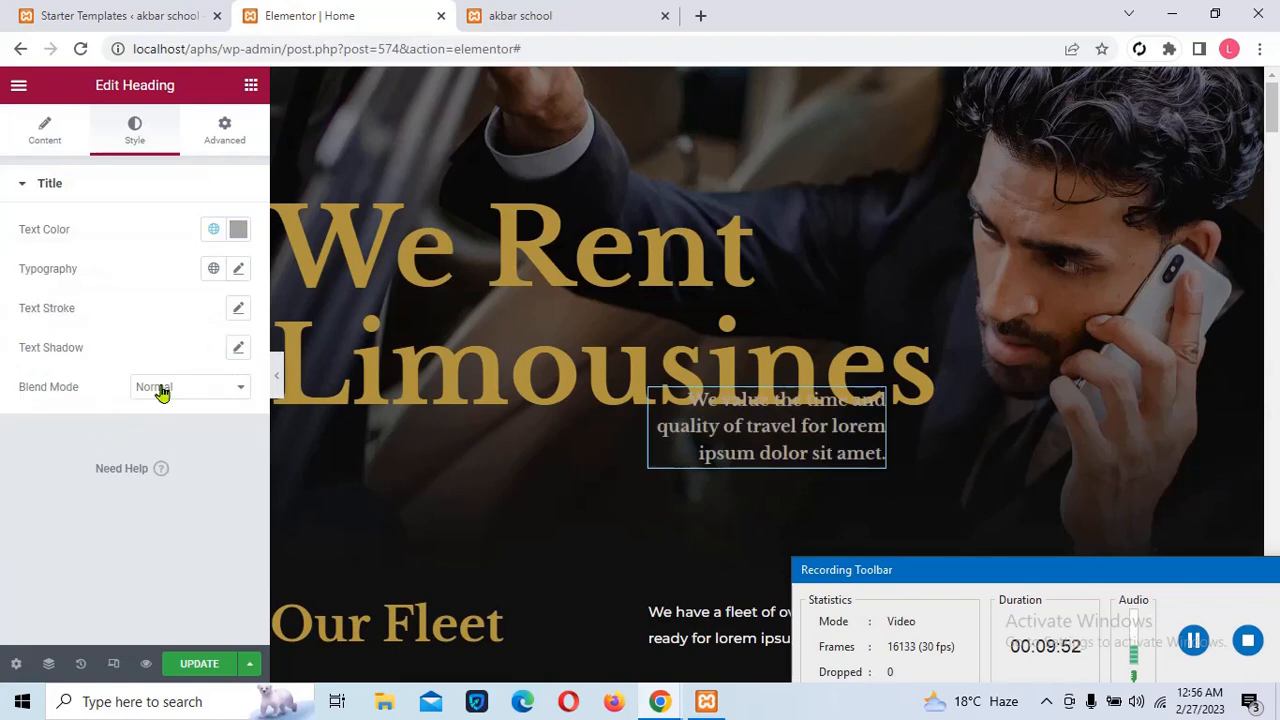
left_click(236, 242)
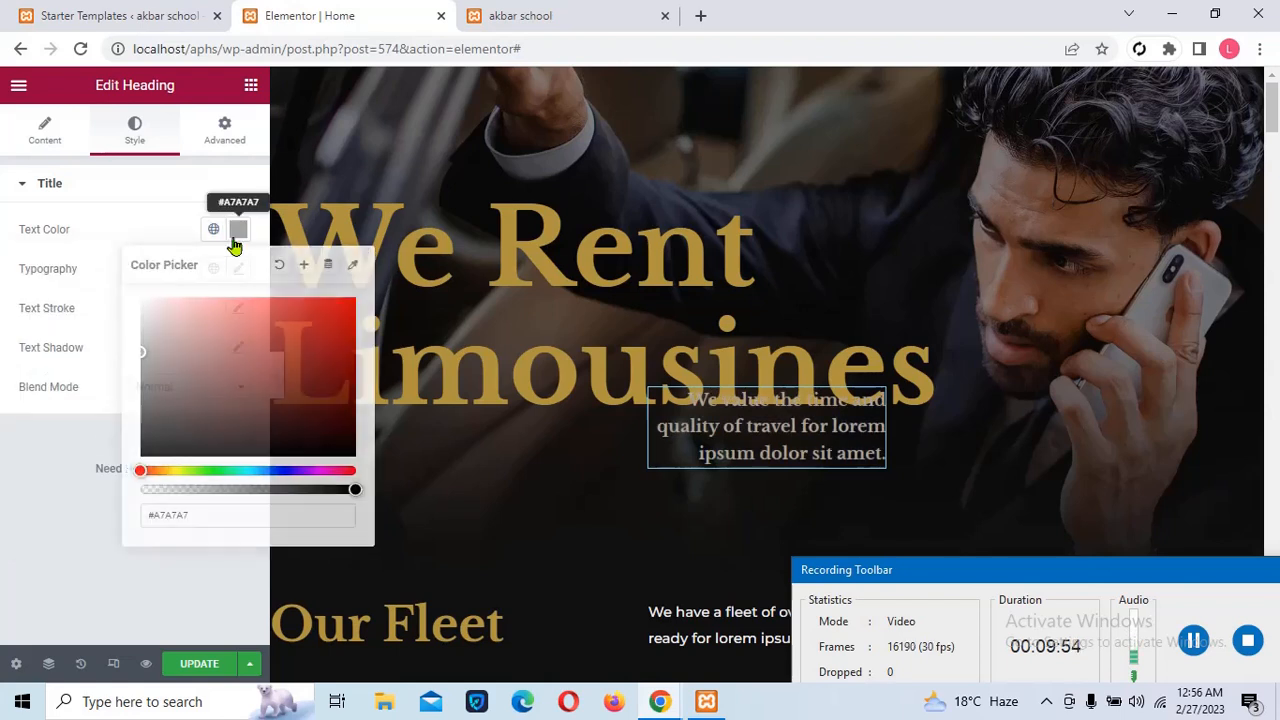
left_click(188, 338)
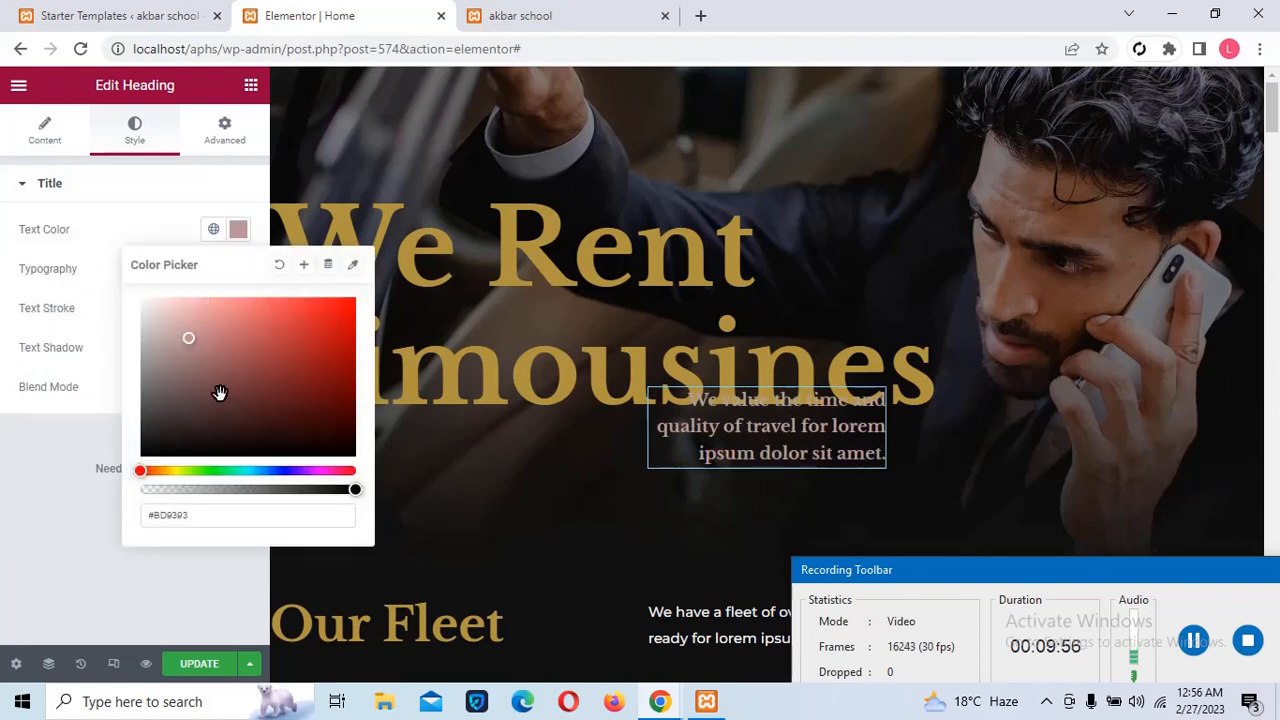
left_click(76, 464)
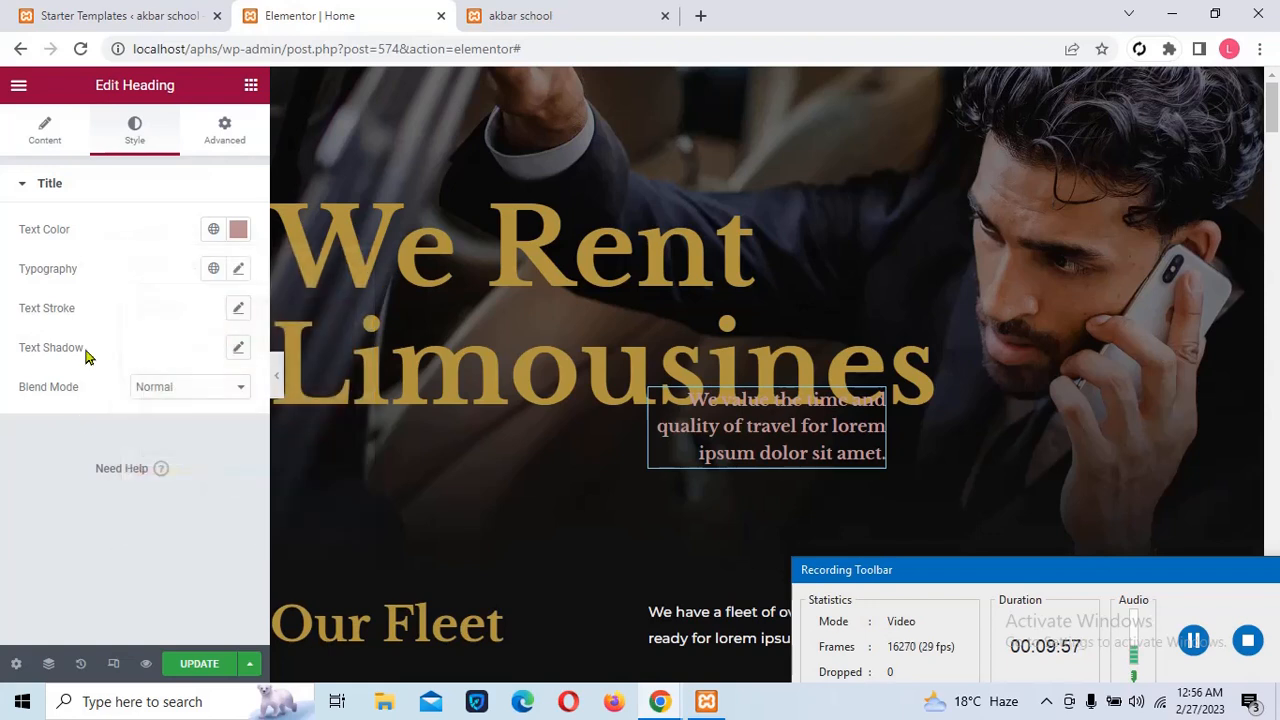
Add a 1 px text stroke to the subtitle in red #AA2323
left_click(236, 314)
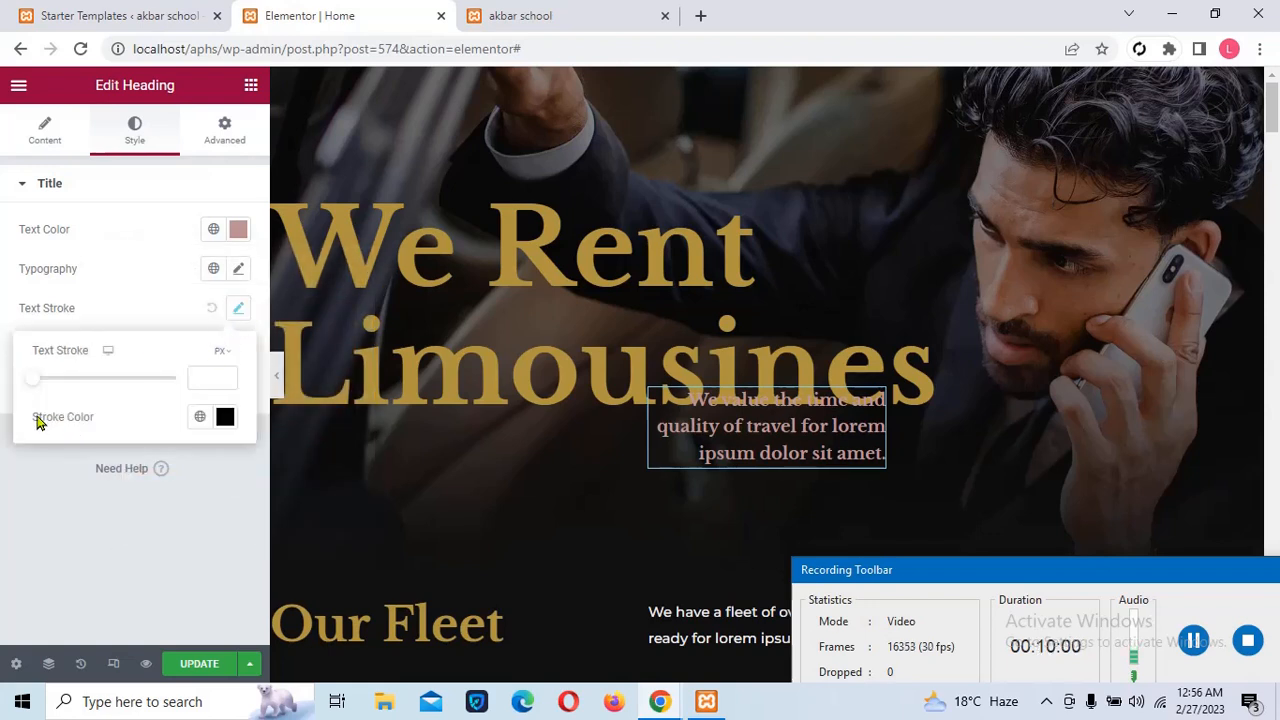
mouse_move(37, 377)
left_mouse_down()
mouse_move(97, 406)
mouse_move(45, 410)
left_mouse_up()
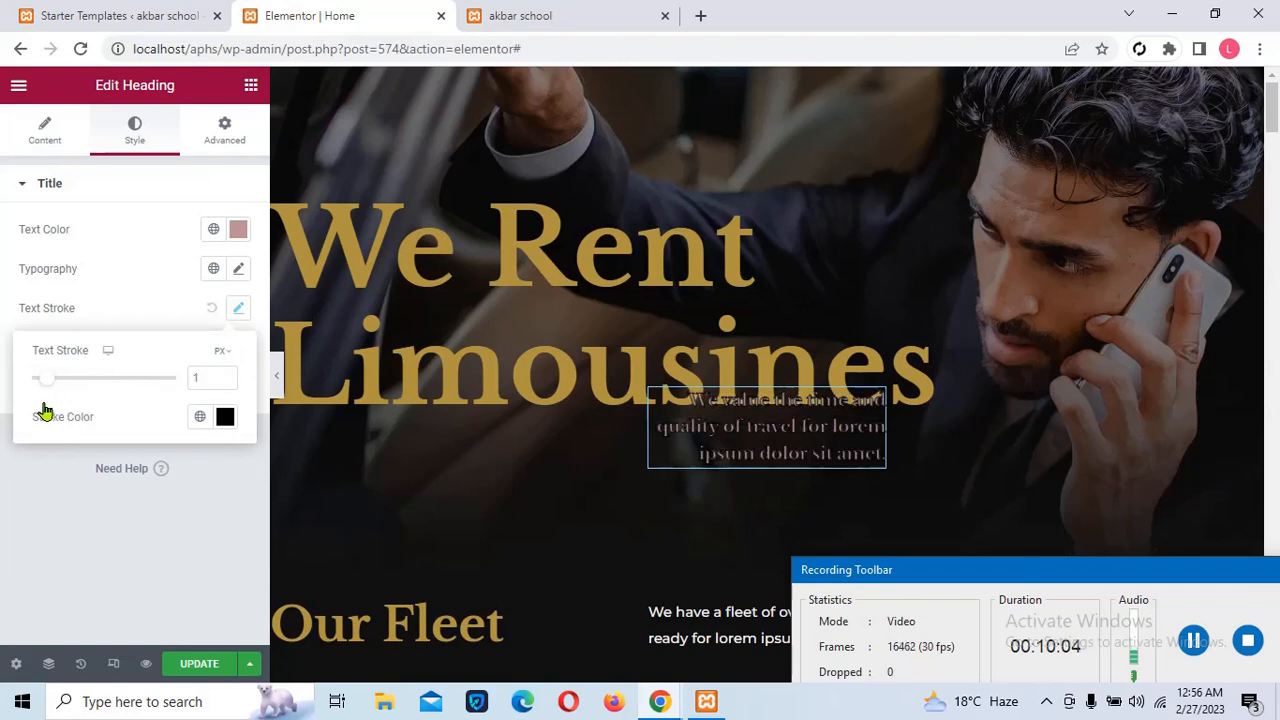
left_click(225, 420)
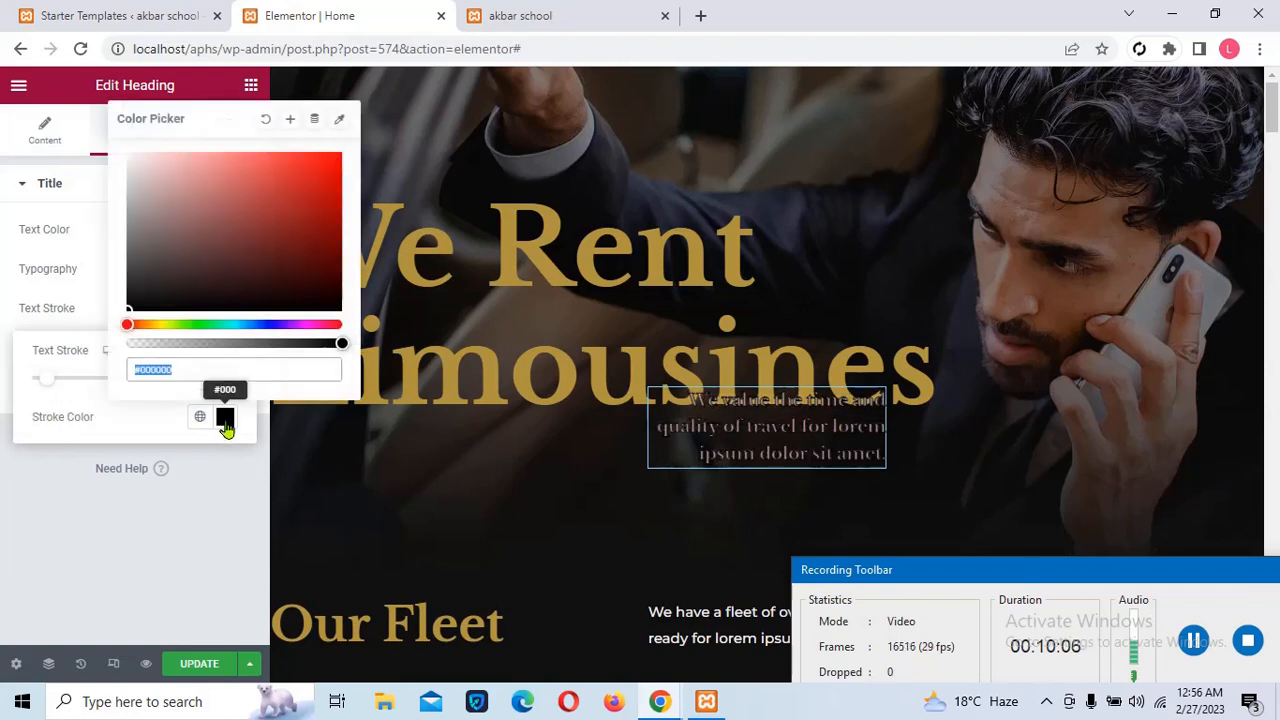
left_click_drag(249, 226, 298, 205)
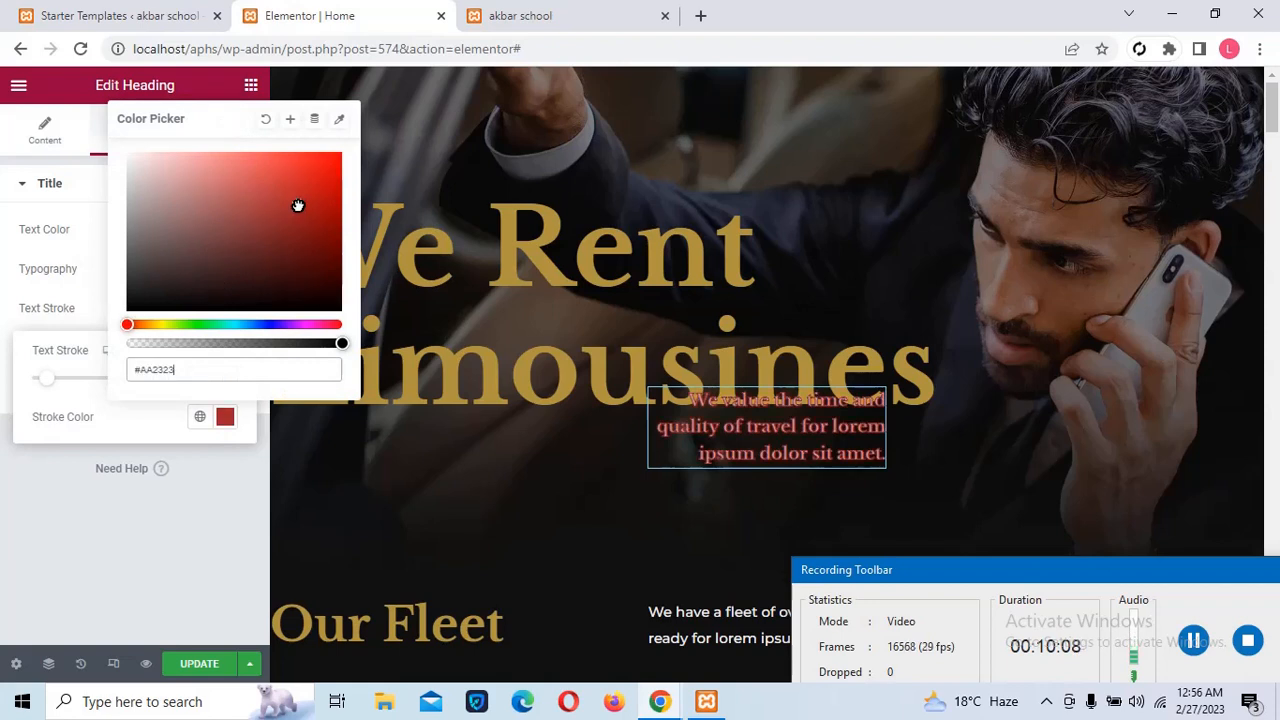
left_click(173, 524)
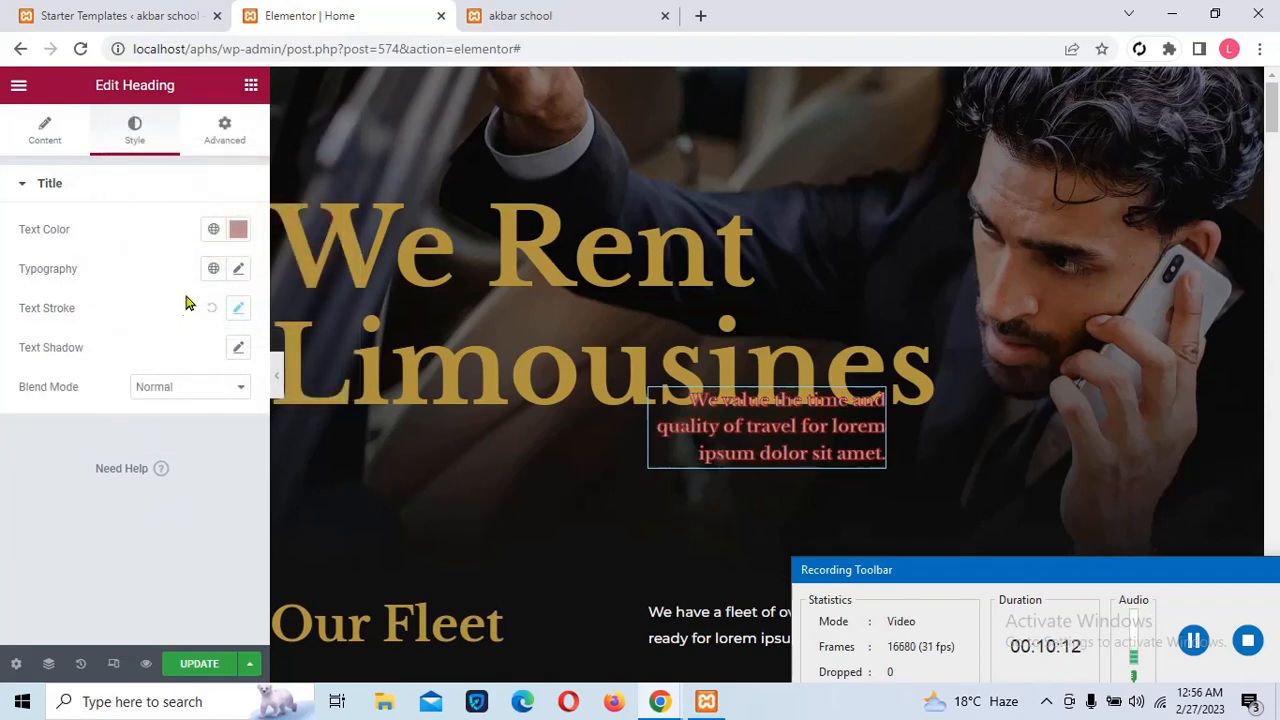
In the Advanced tab, change the tagline's Position from Absolute to Default and save the page
left_click(225, 145)
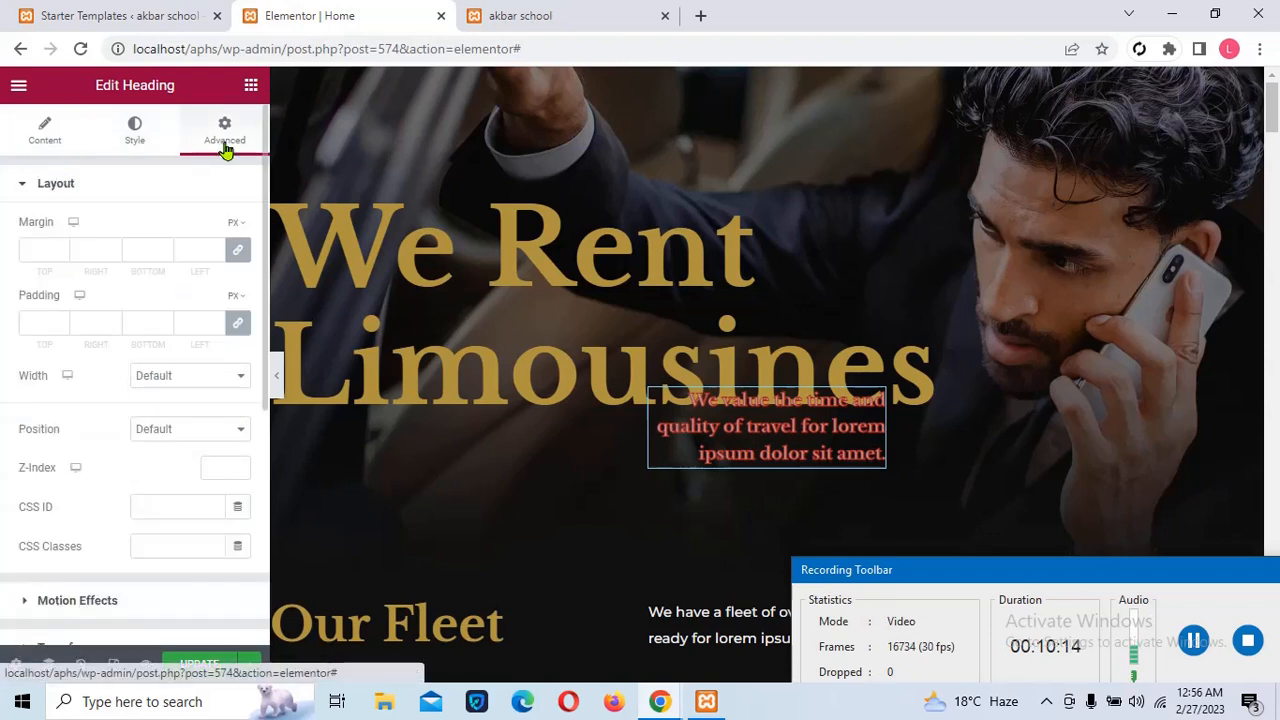
left_click(197, 431)
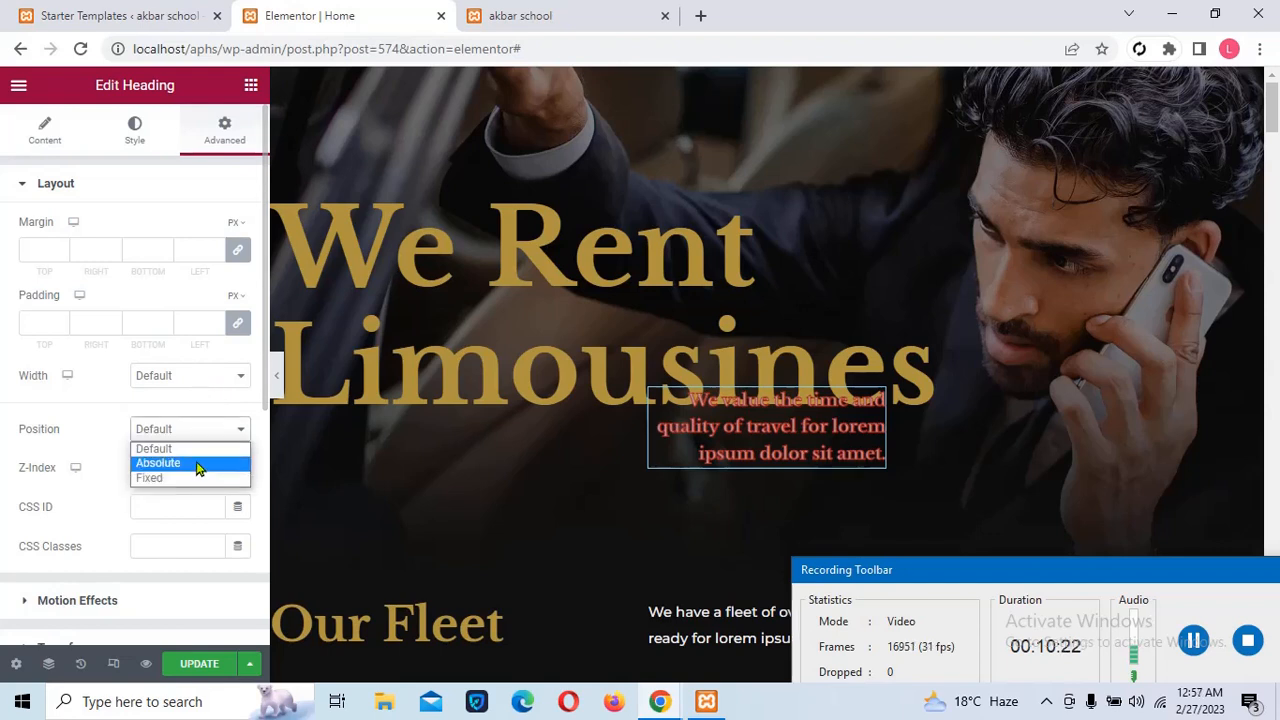
left_click(197, 467)
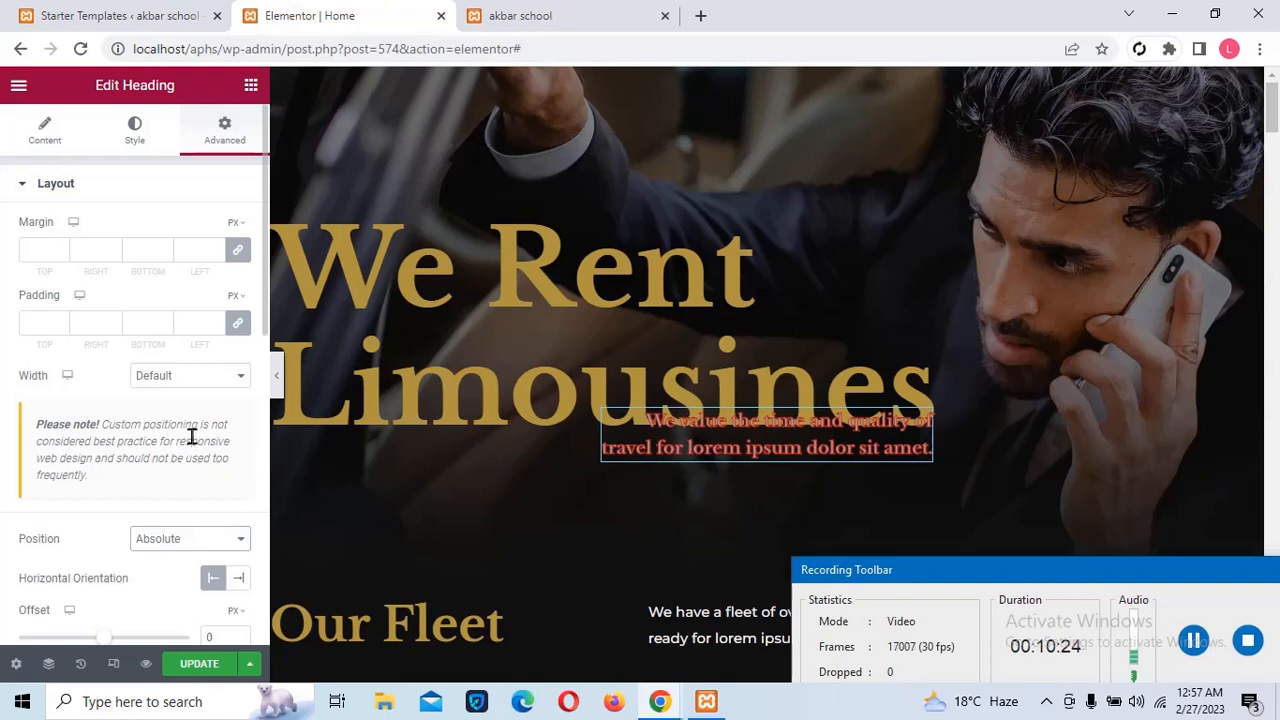
left_click(181, 384)
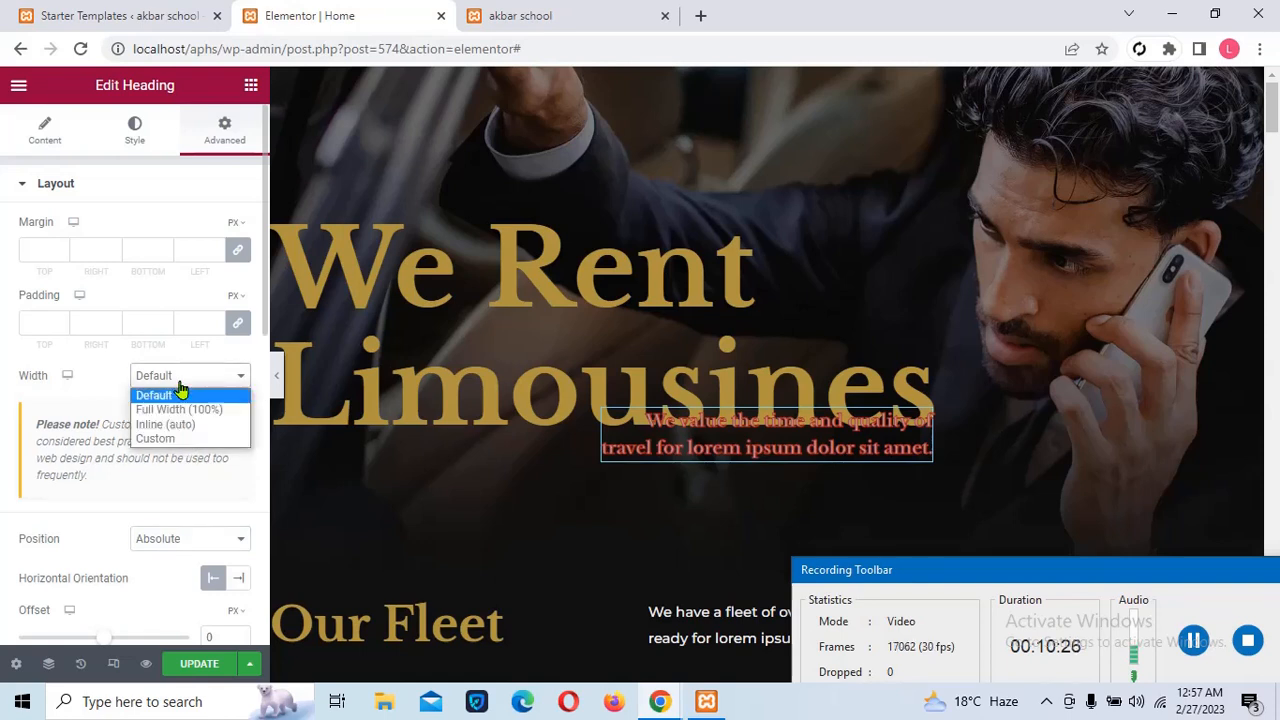
left_click(181, 410)
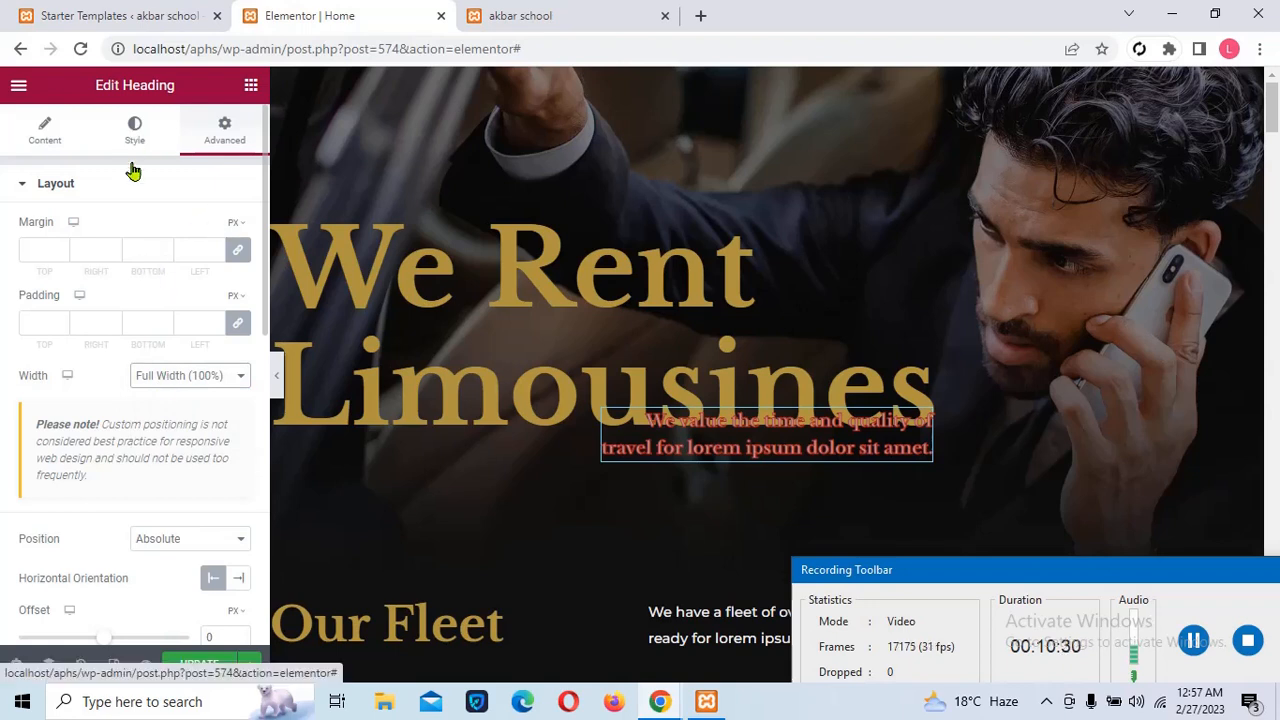
left_click(175, 541)
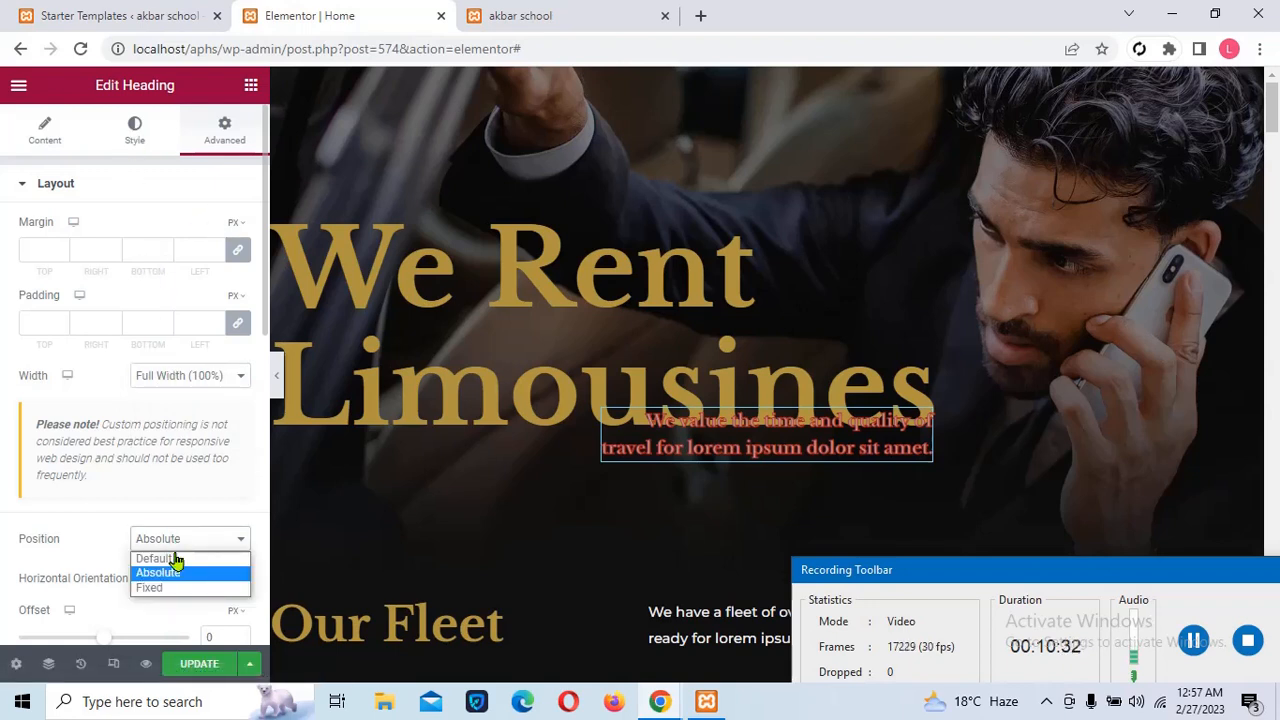
left_click(176, 556)
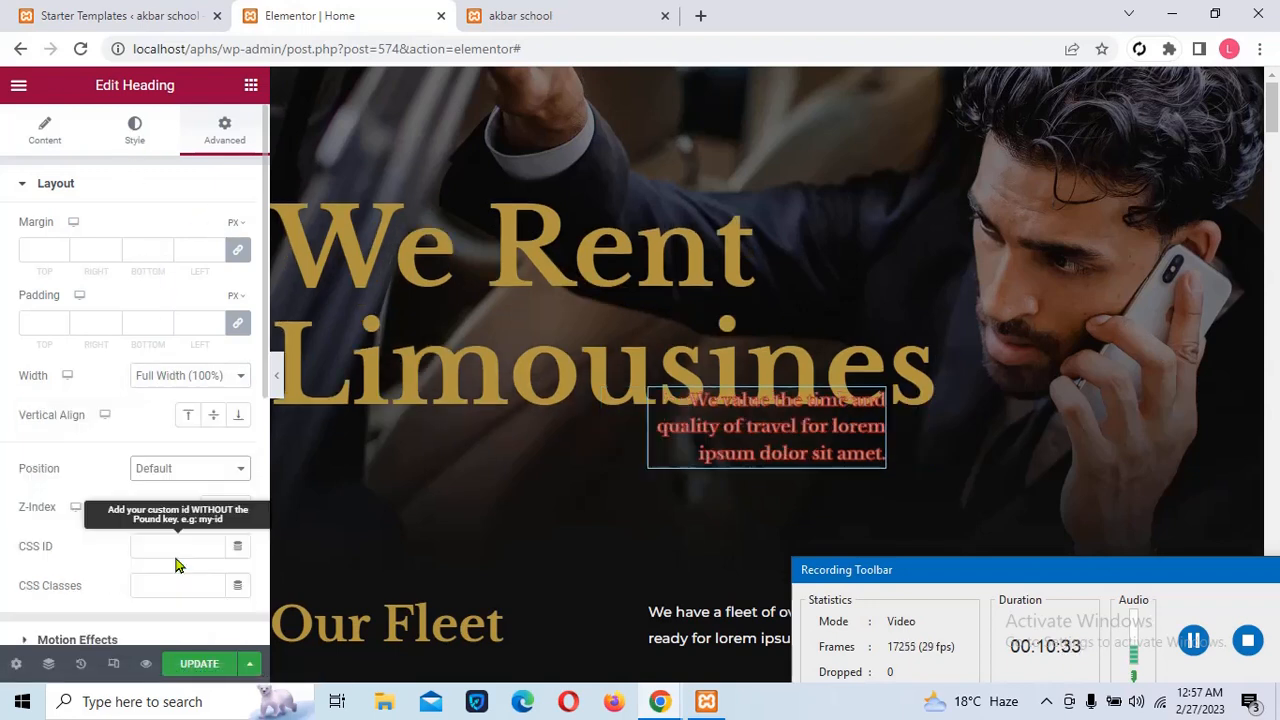
left_click(201, 664)
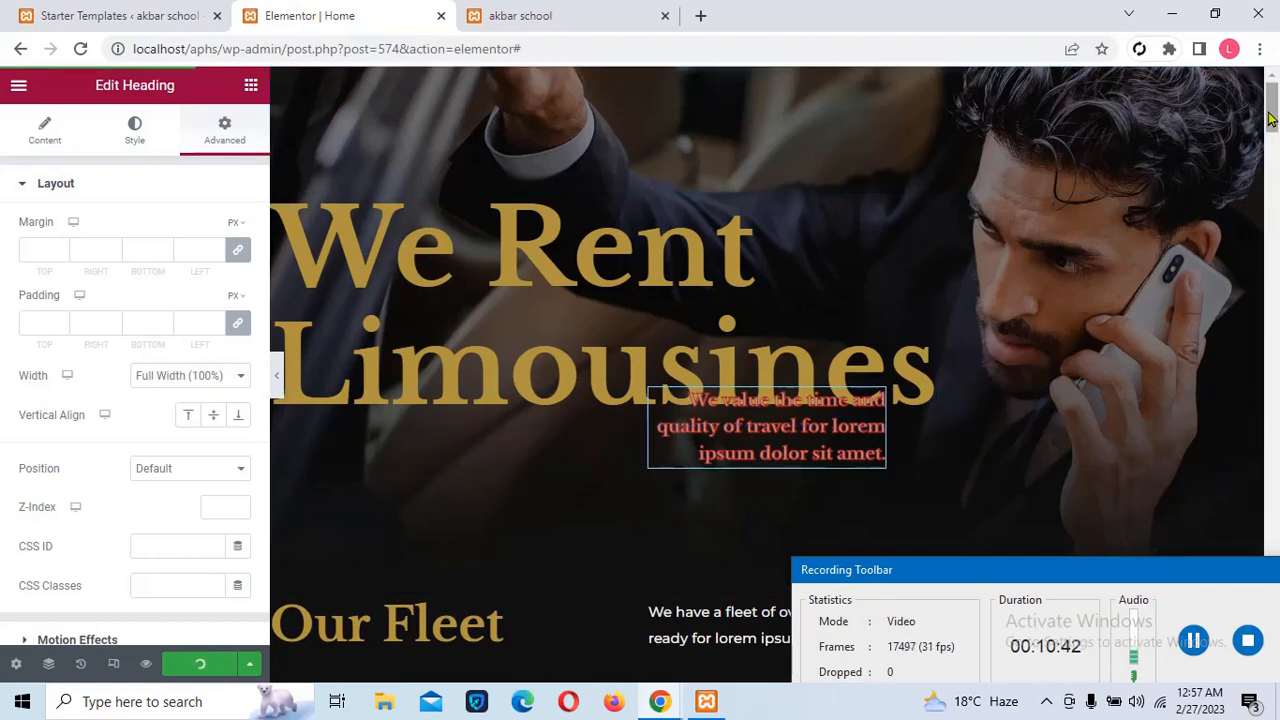
Swap the first Our Fleet car photo for a WordPress course promo image and save
left_click_drag(1272, 112, 1274, 183)
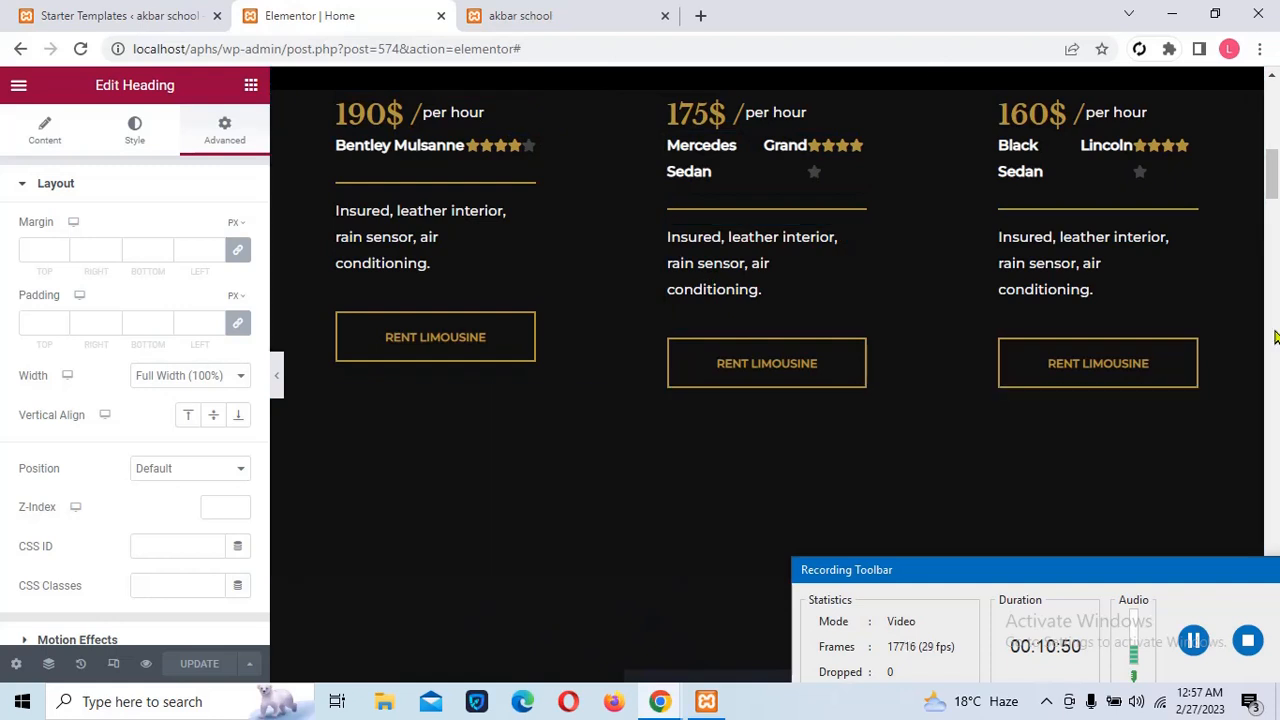
left_click_drag(1270, 189, 1263, 177)
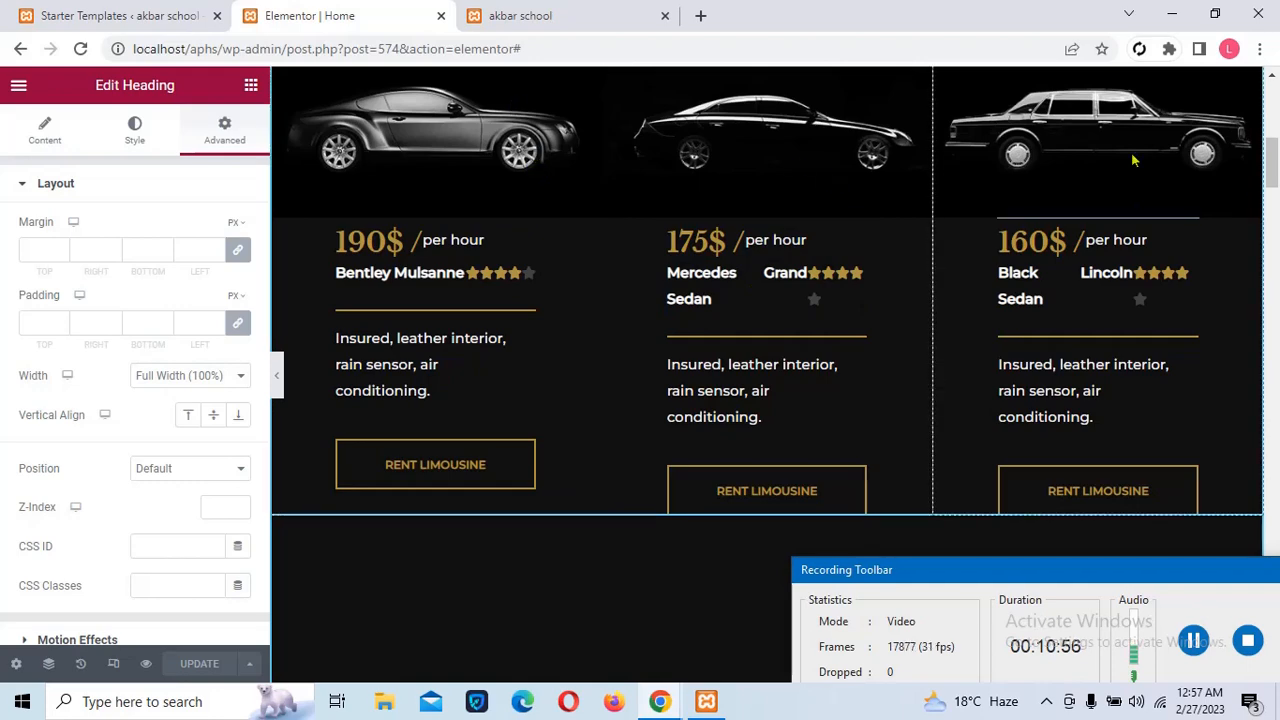
left_click_drag(1274, 172, 1274, 160)
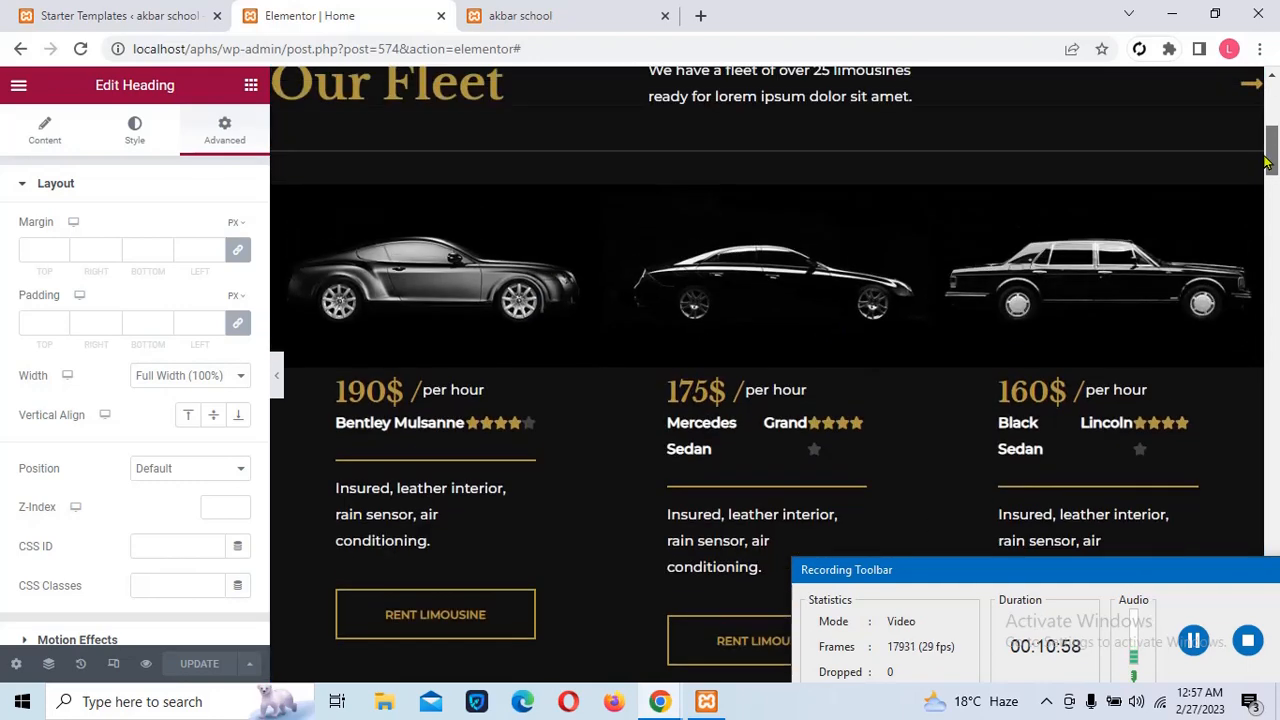
left_click(1193, 638)
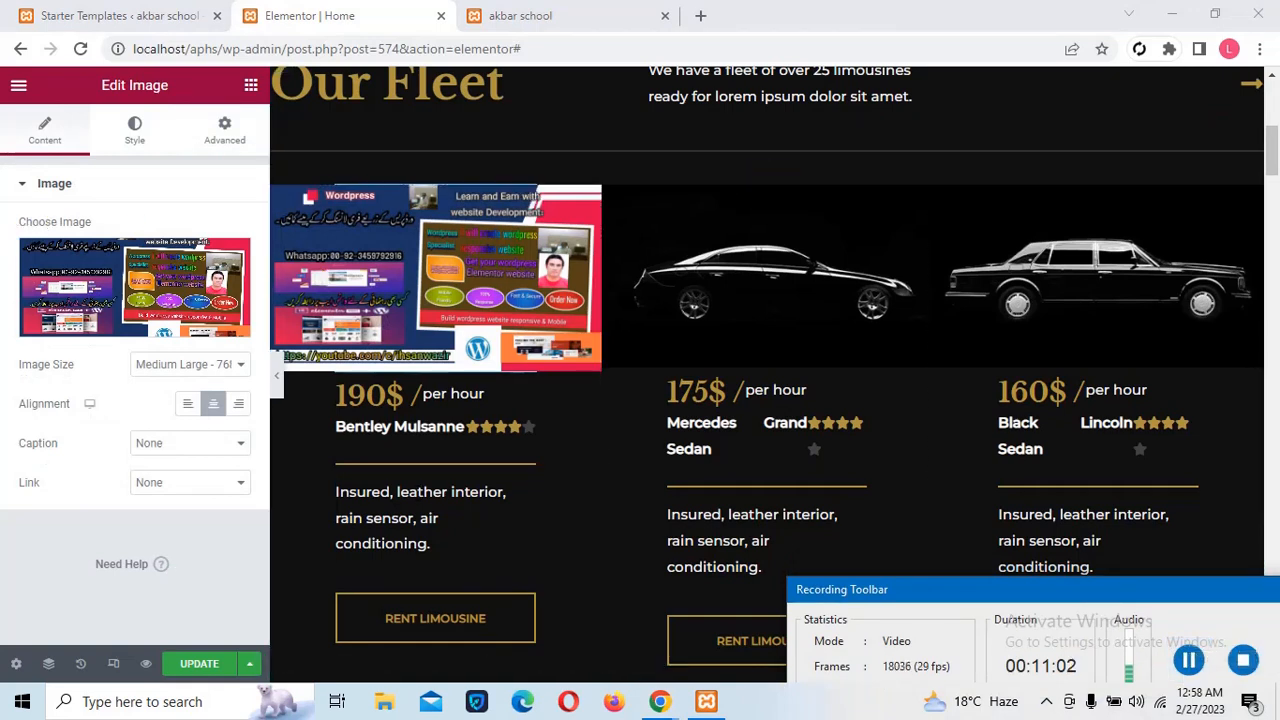
left_click(199, 674)
left_click(199, 675)
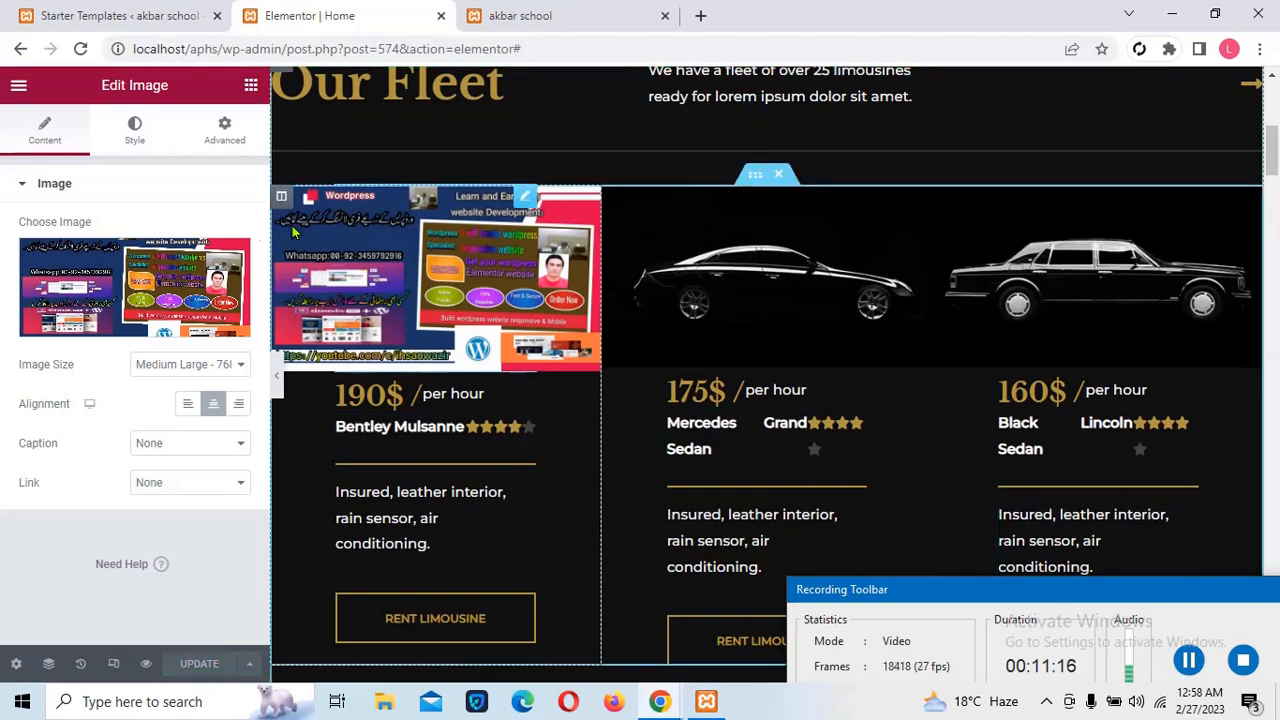
Preview the saved home page in a new tab, return to the editor, then switch to the Starter Templates tab
left_click(147, 665)
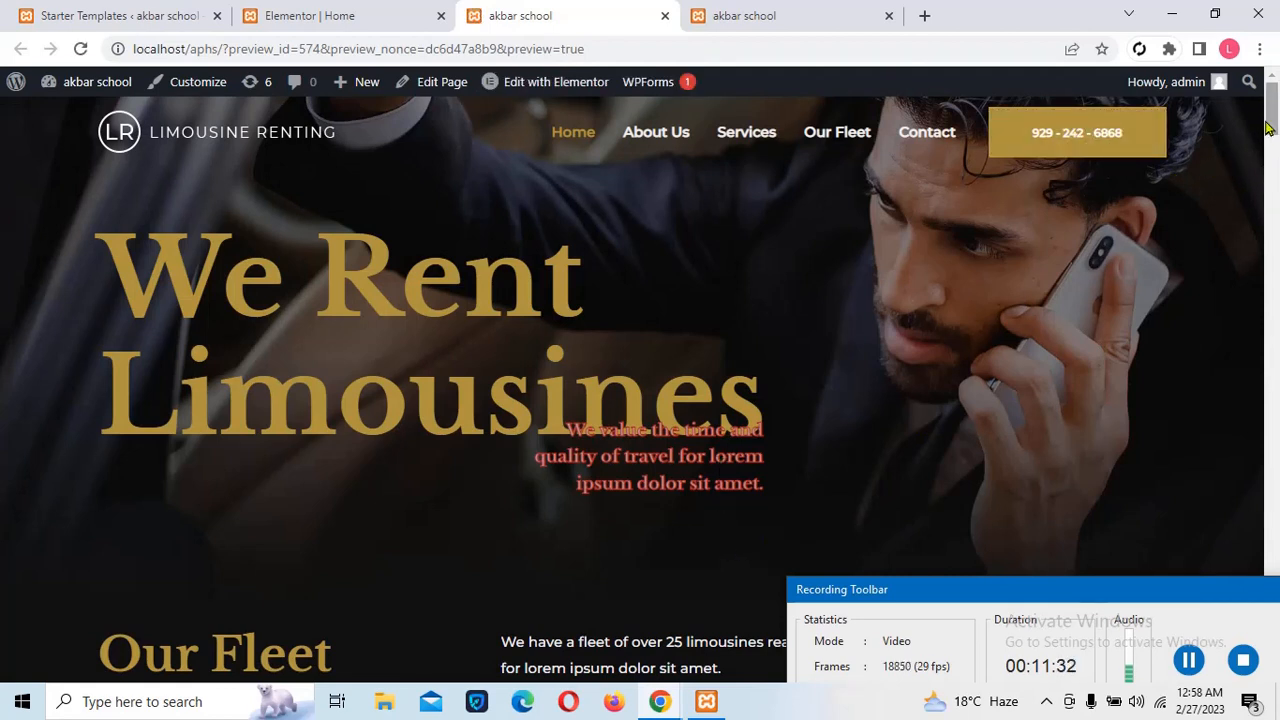
scroll(1268, 128, "down", 5)
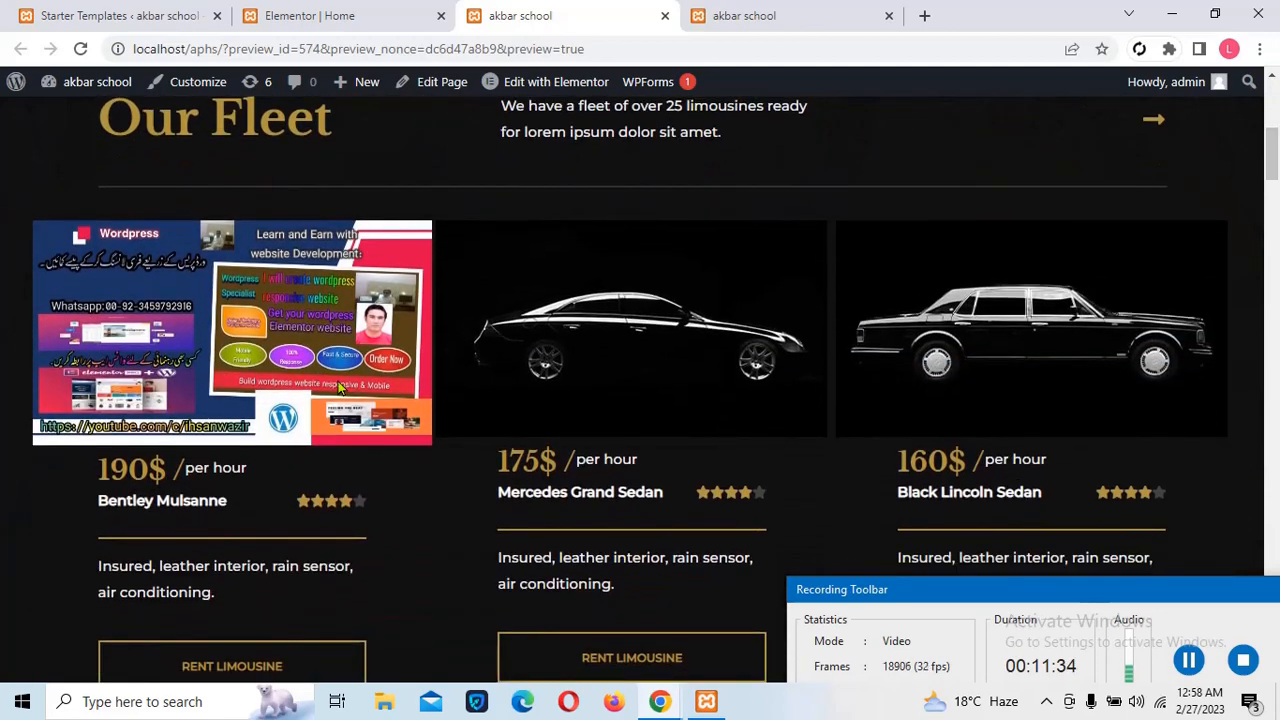
left_click(302, 12)
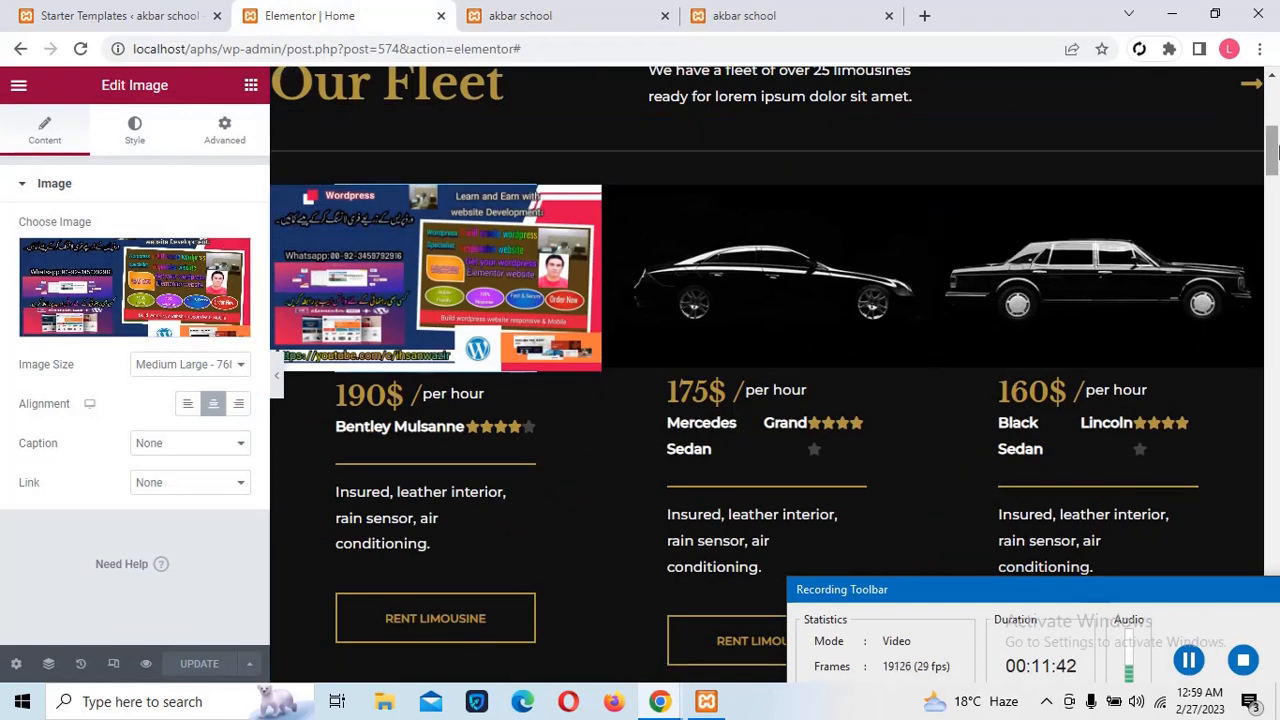
left_click_drag(1270, 160, 1274, 78)
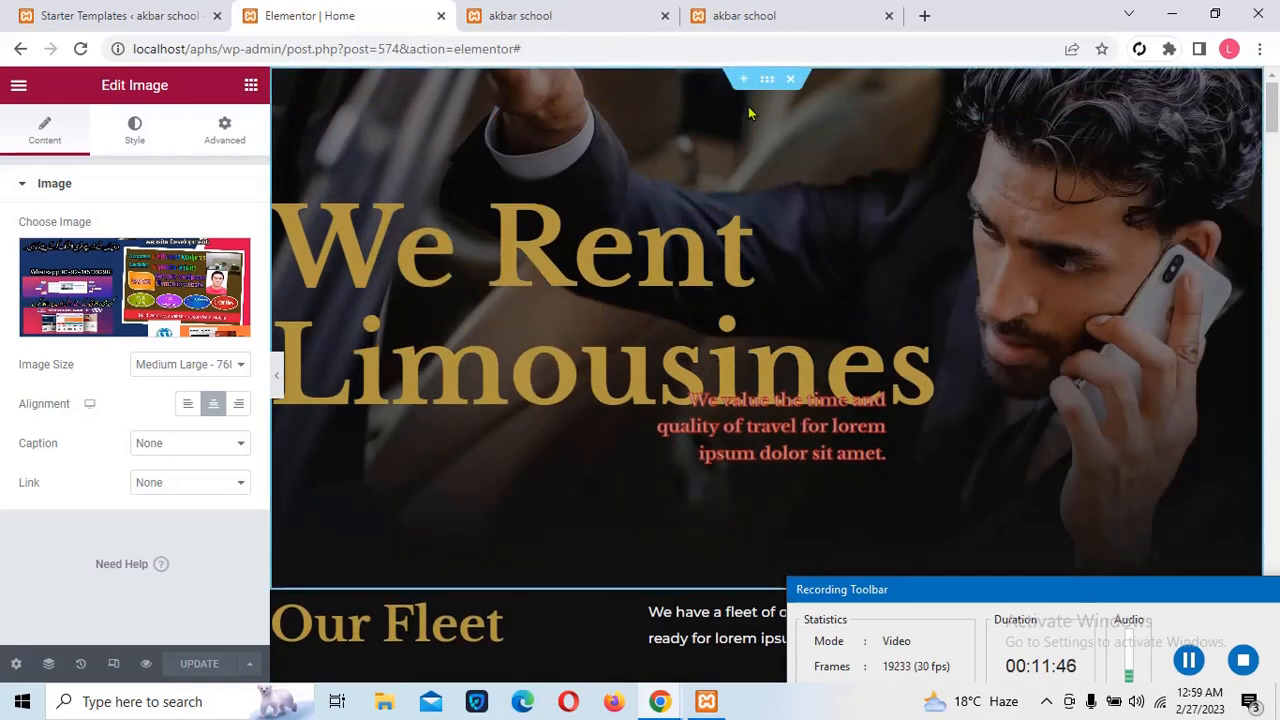
left_click(1188, 664)
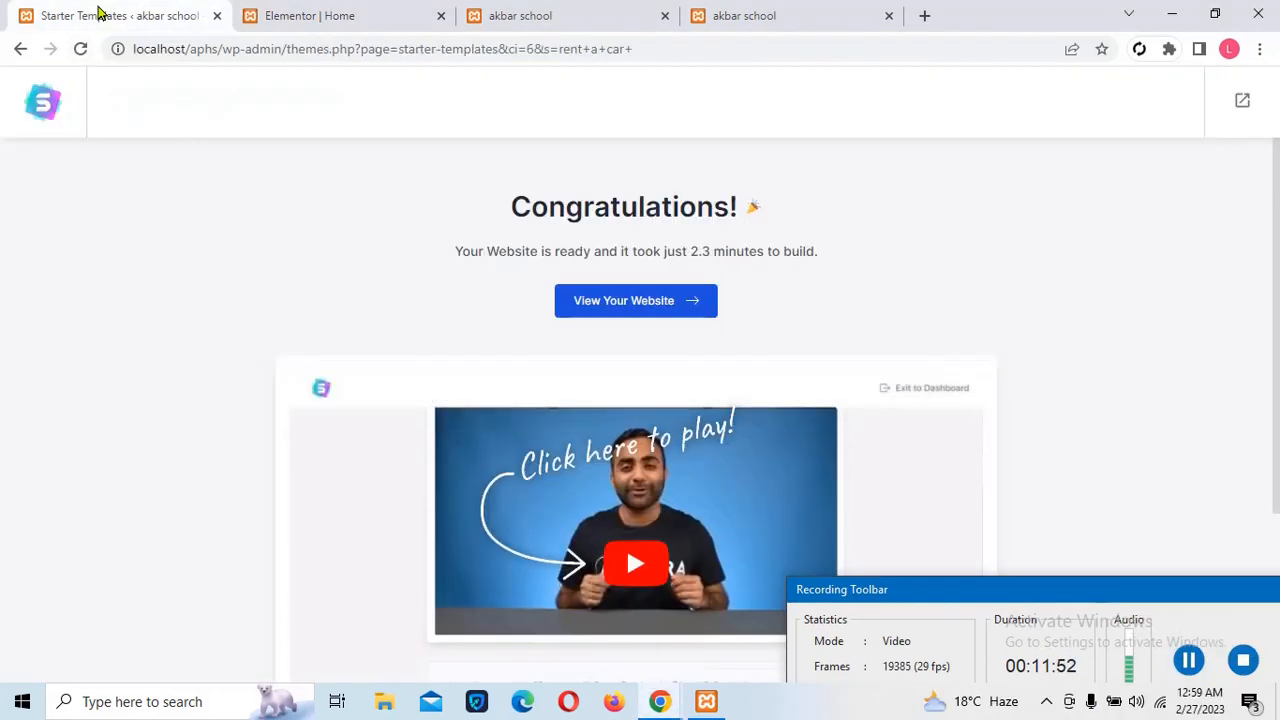
left_click(100, 12)
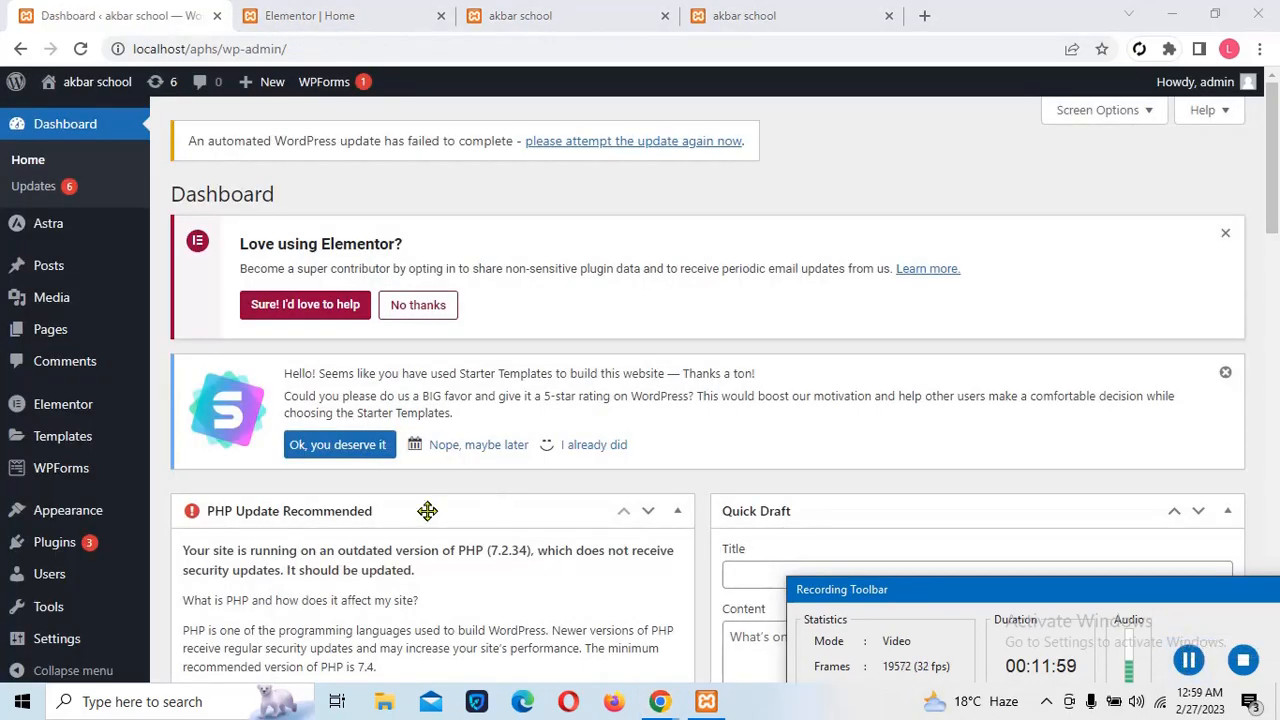
Activate Elementor Header & Footer Builder from the Installed Plugins list
mouse_move(120, 520)
mouse_move(68, 558)
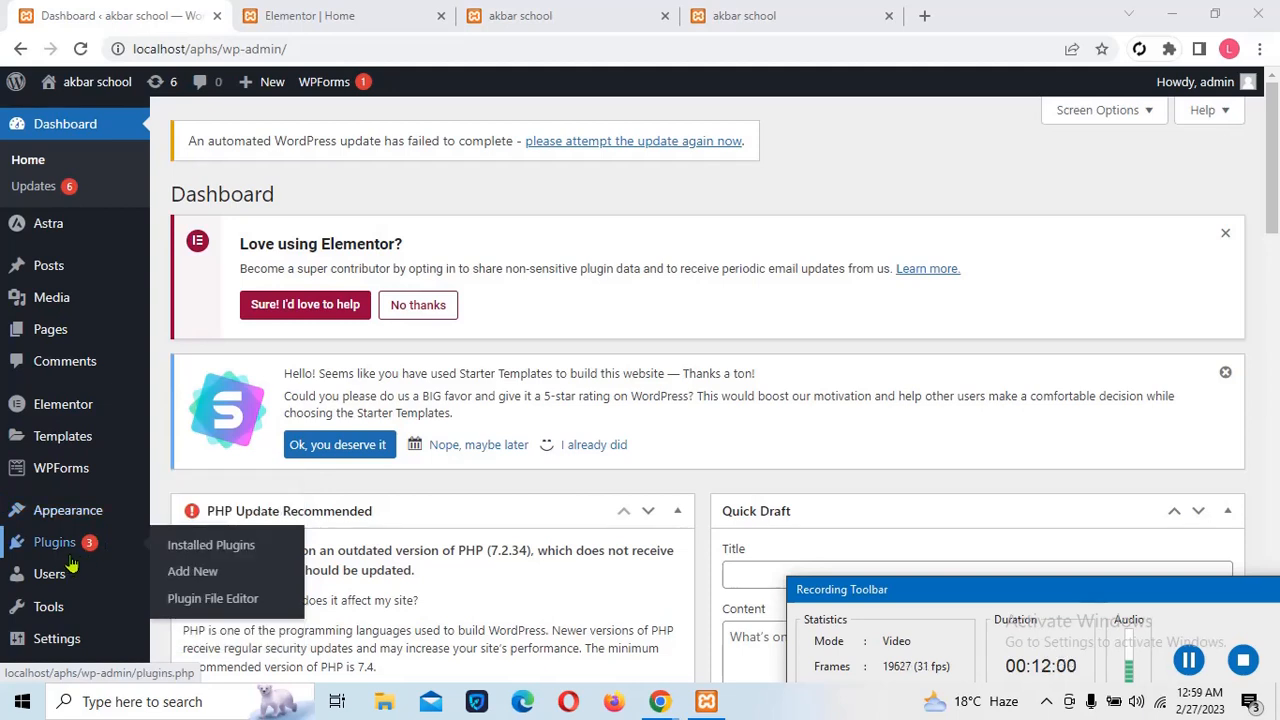
left_click(213, 548)
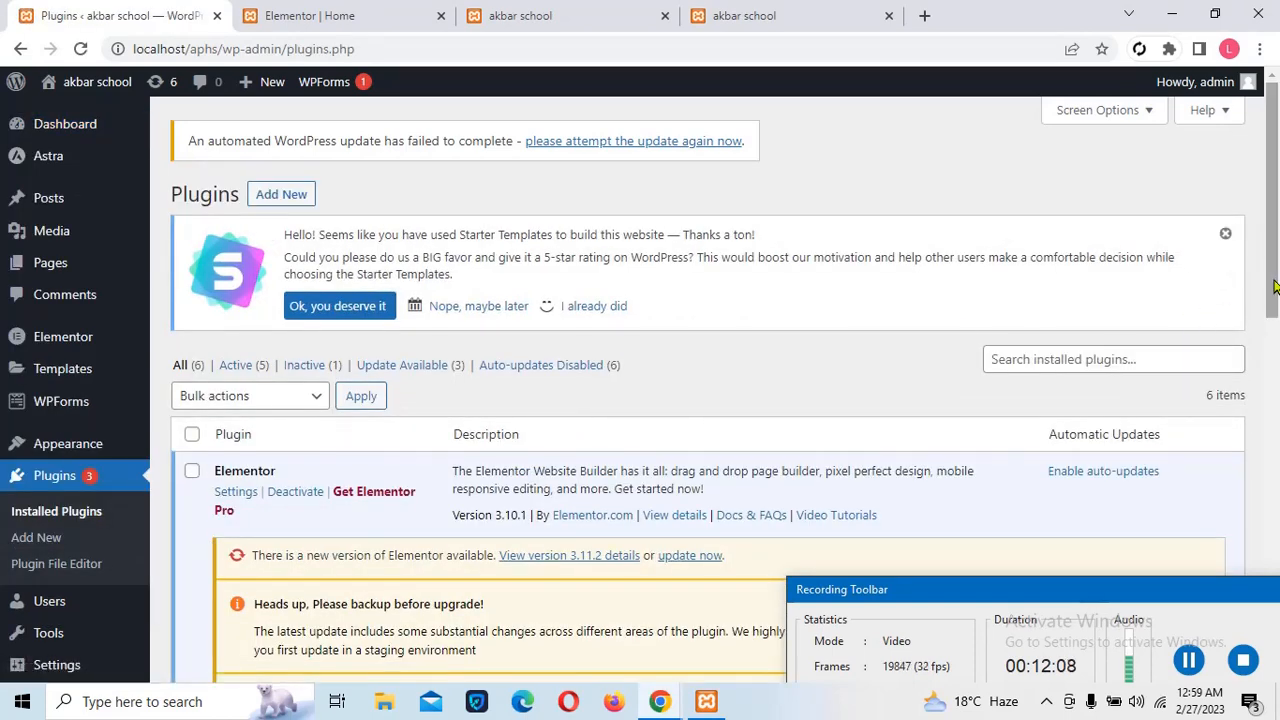
left_click_drag(1273, 287, 1257, 512)
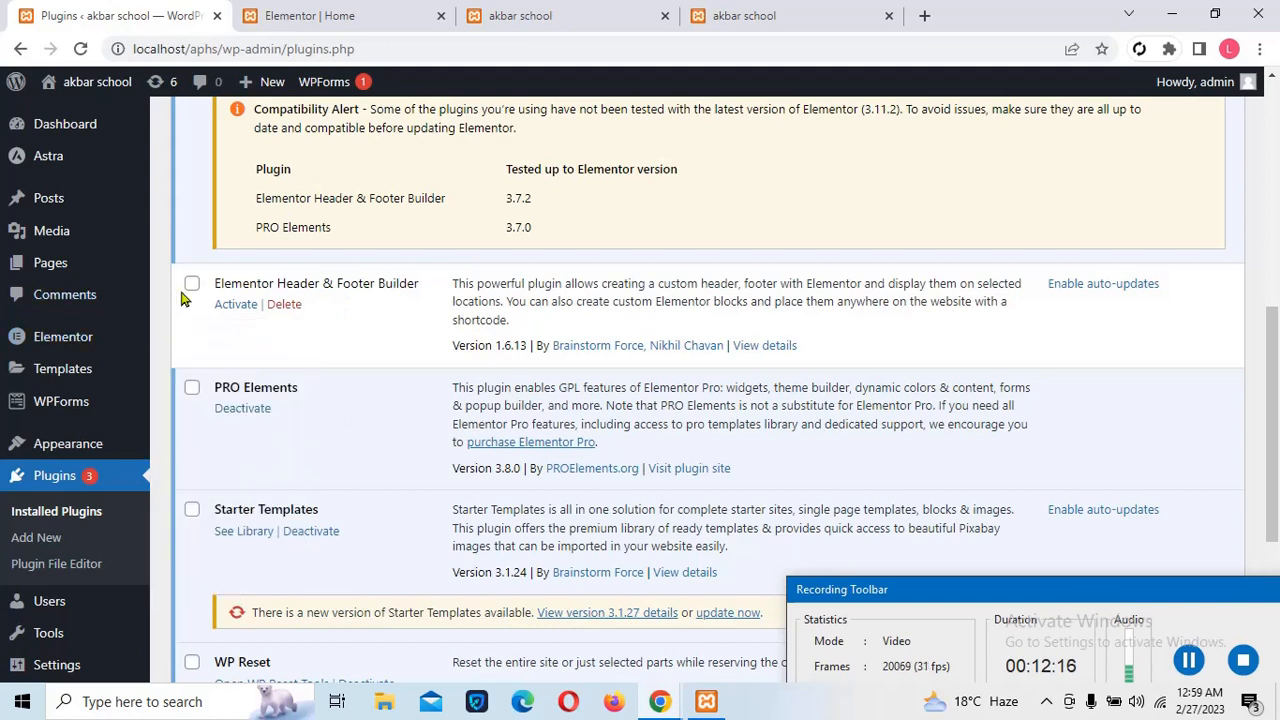
left_click(235, 309)
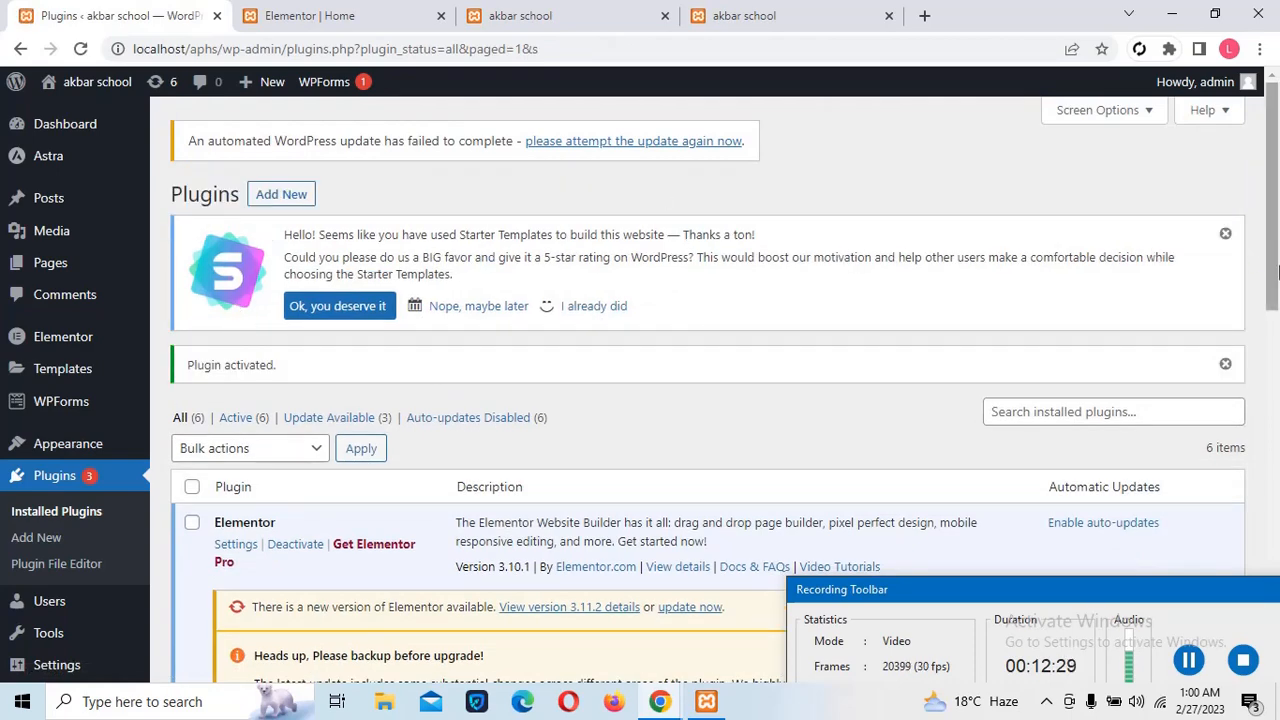
left_click_drag(1273, 275, 1260, 378)
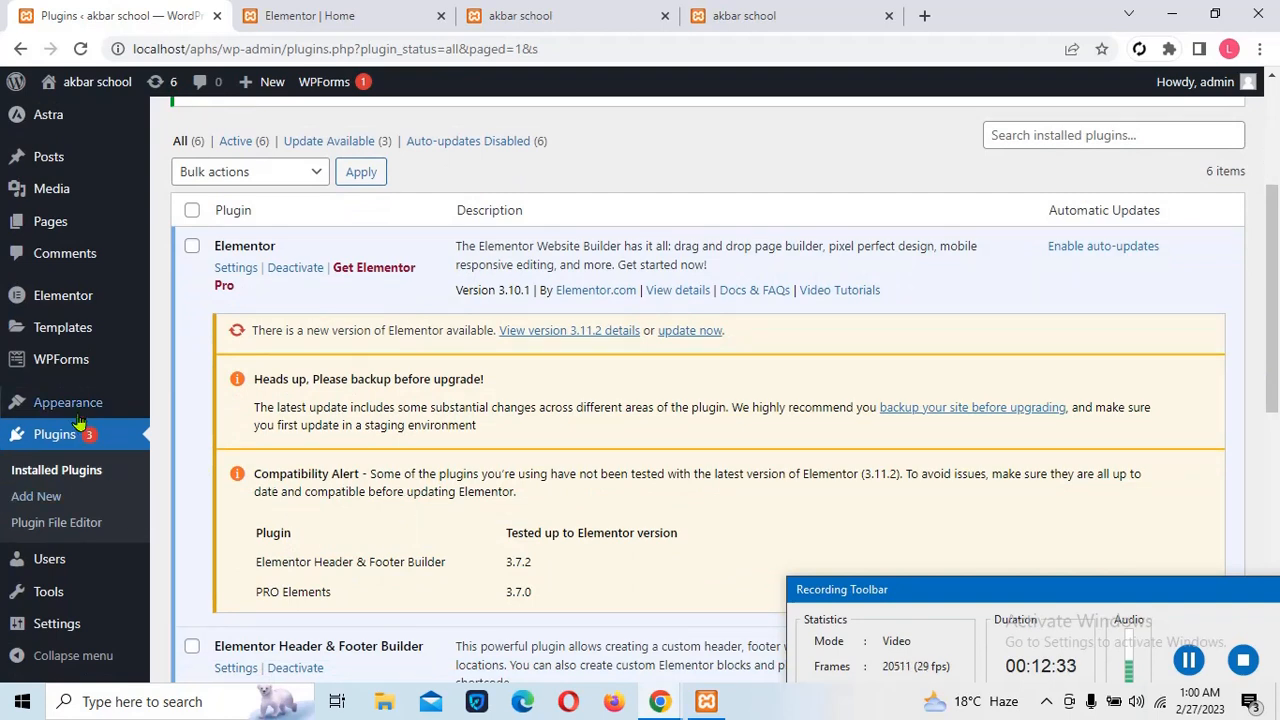
Add a new Header & Footer Builder template, choosing Beginner and skipping the setup questions
mouse_move(78, 412)
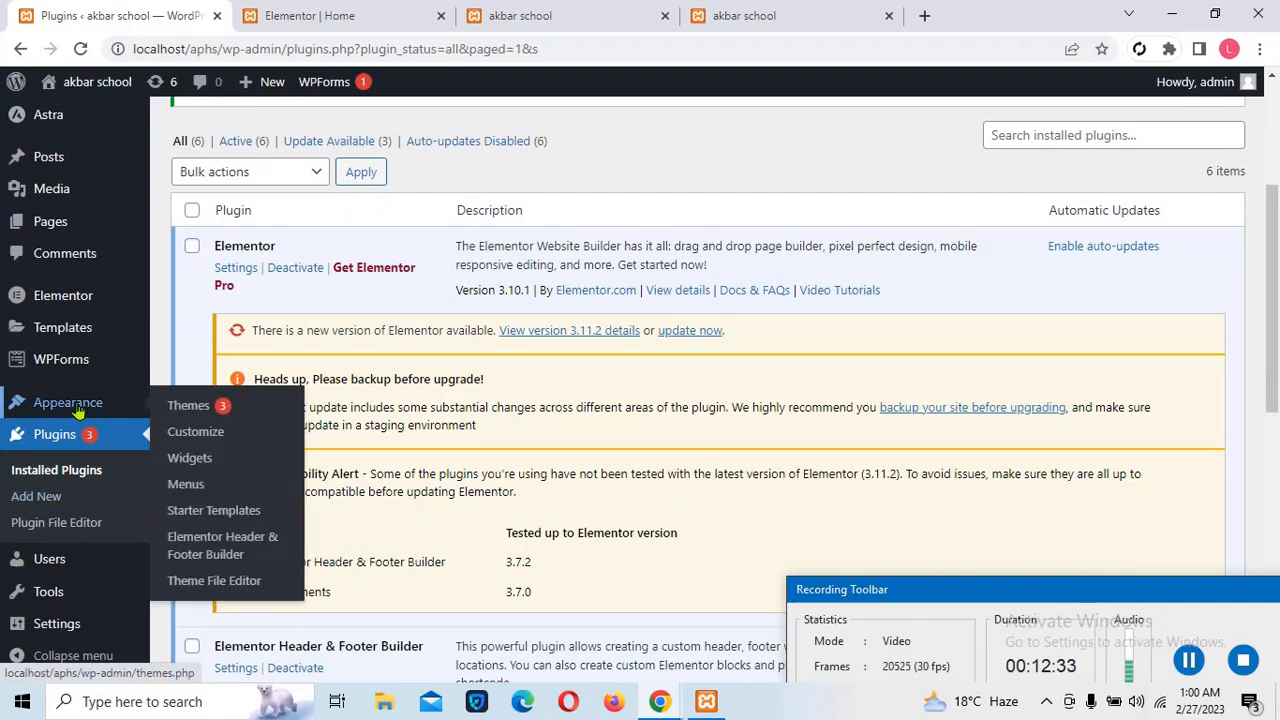
left_click(198, 561)
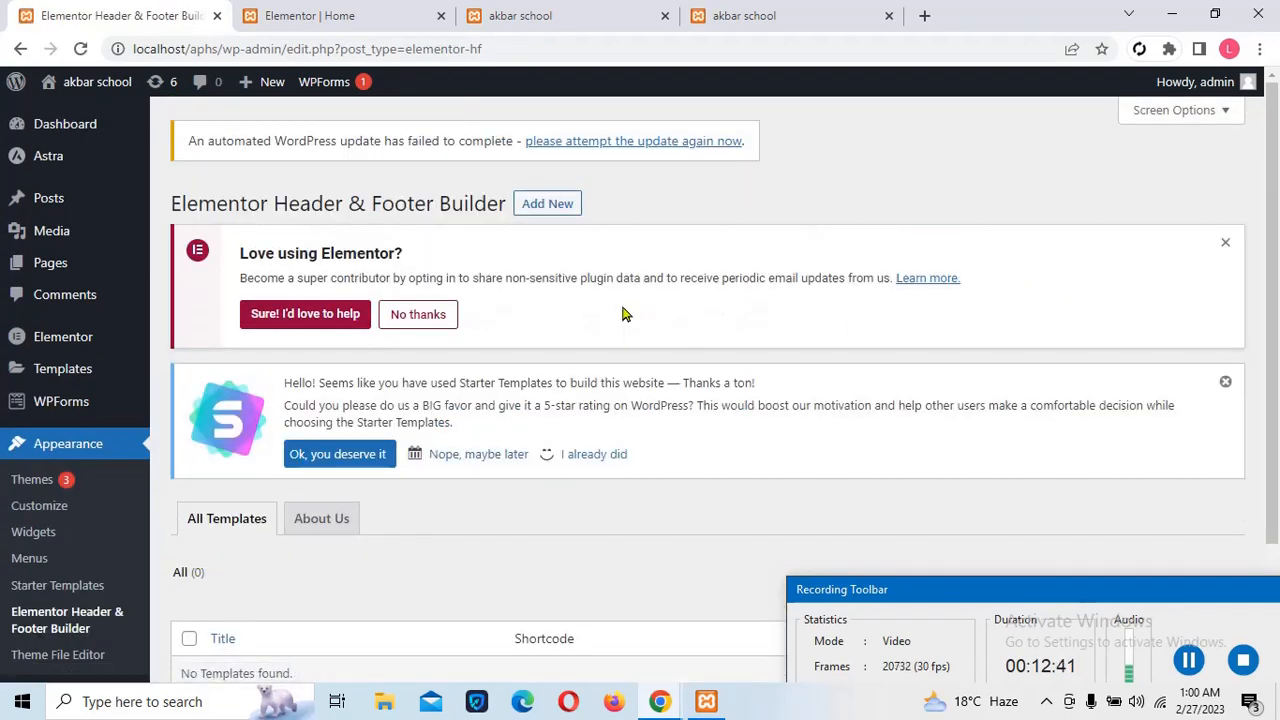
left_click(546, 208)
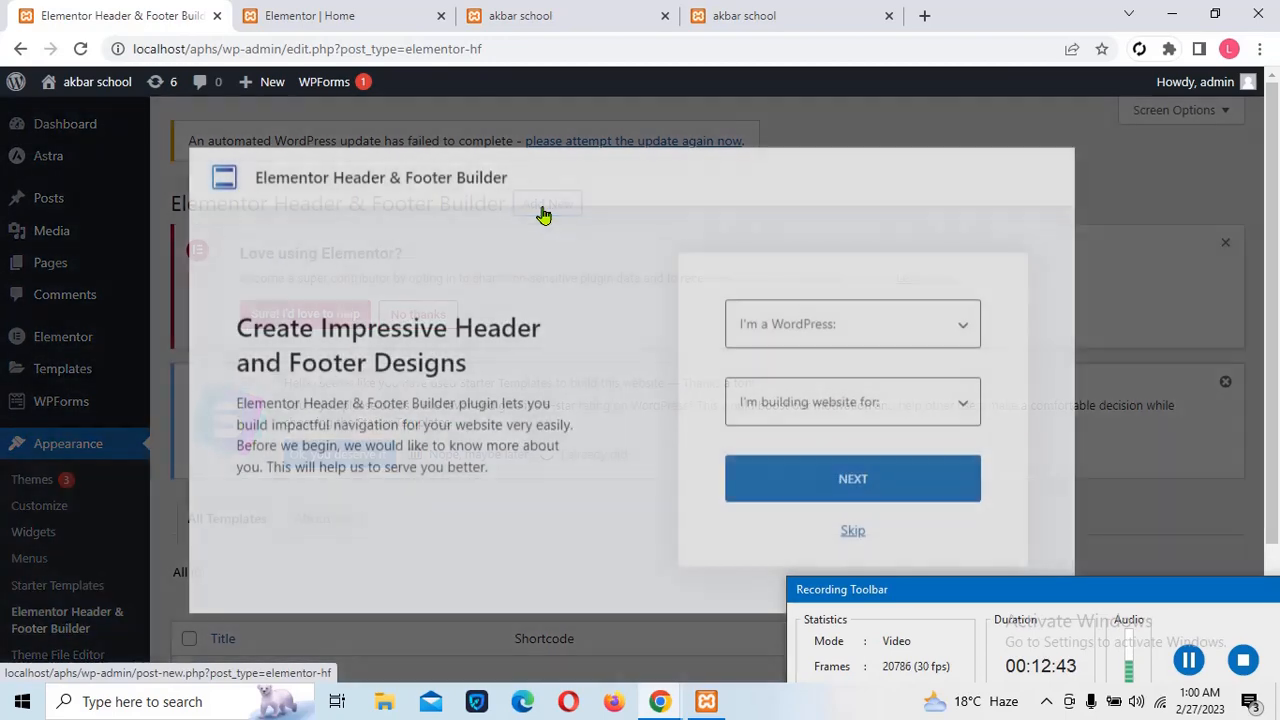
left_click(824, 329)
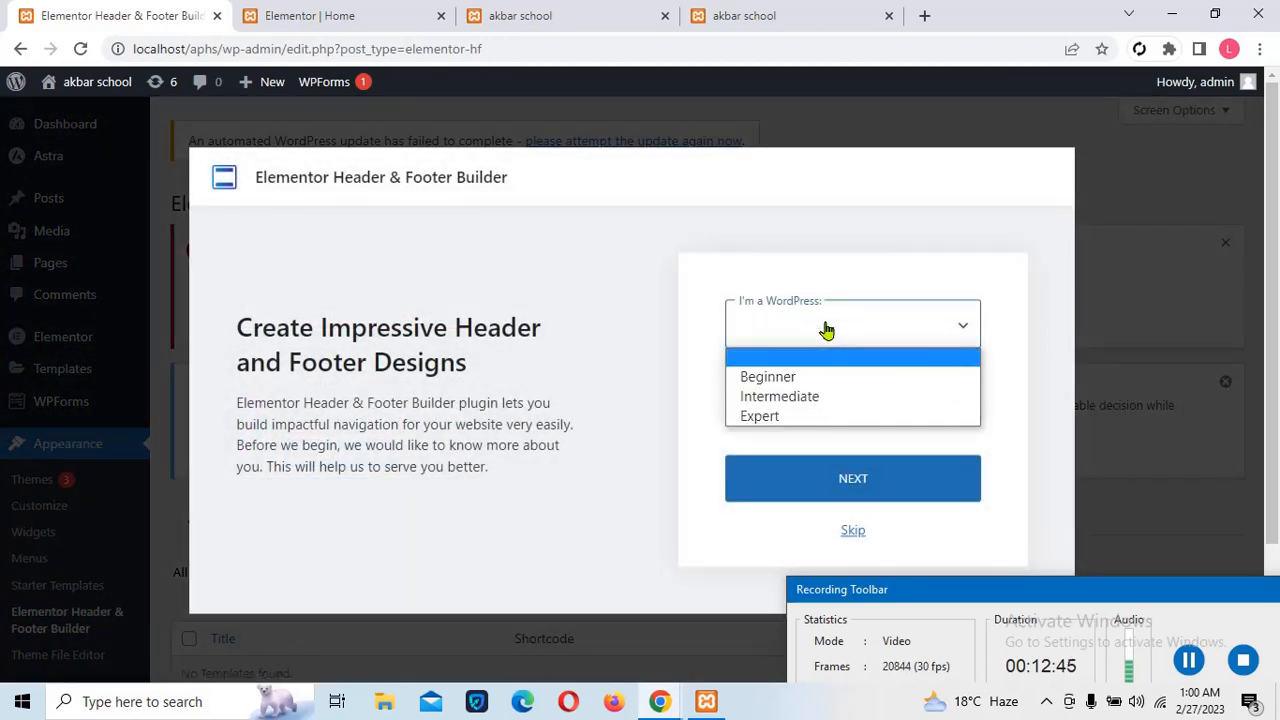
left_click(775, 378)
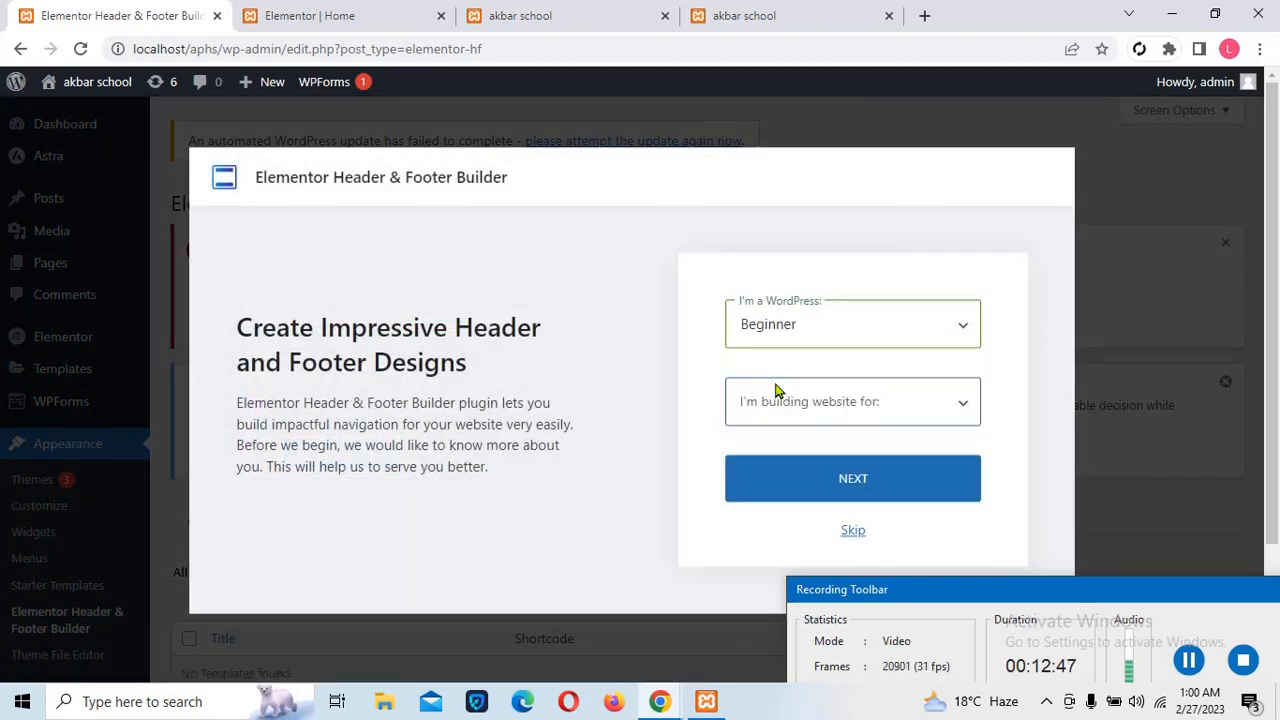
left_click(793, 426)
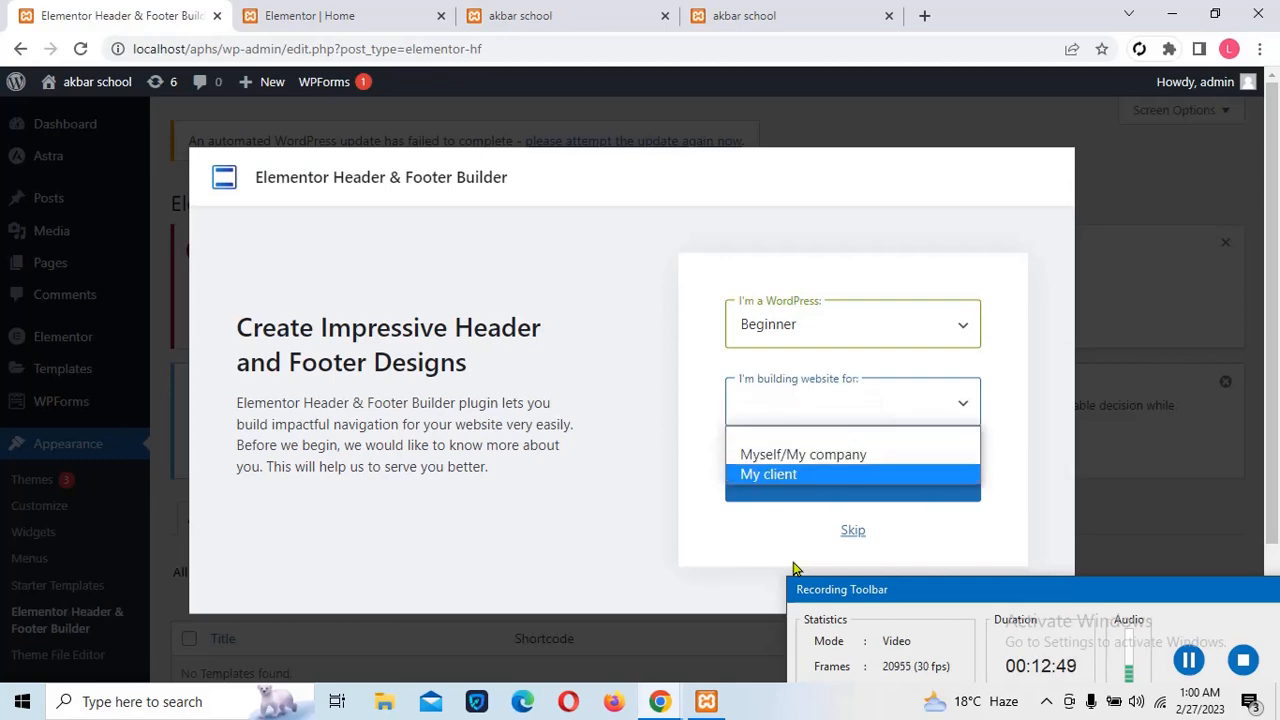
left_click(849, 530)
left_click(849, 530)
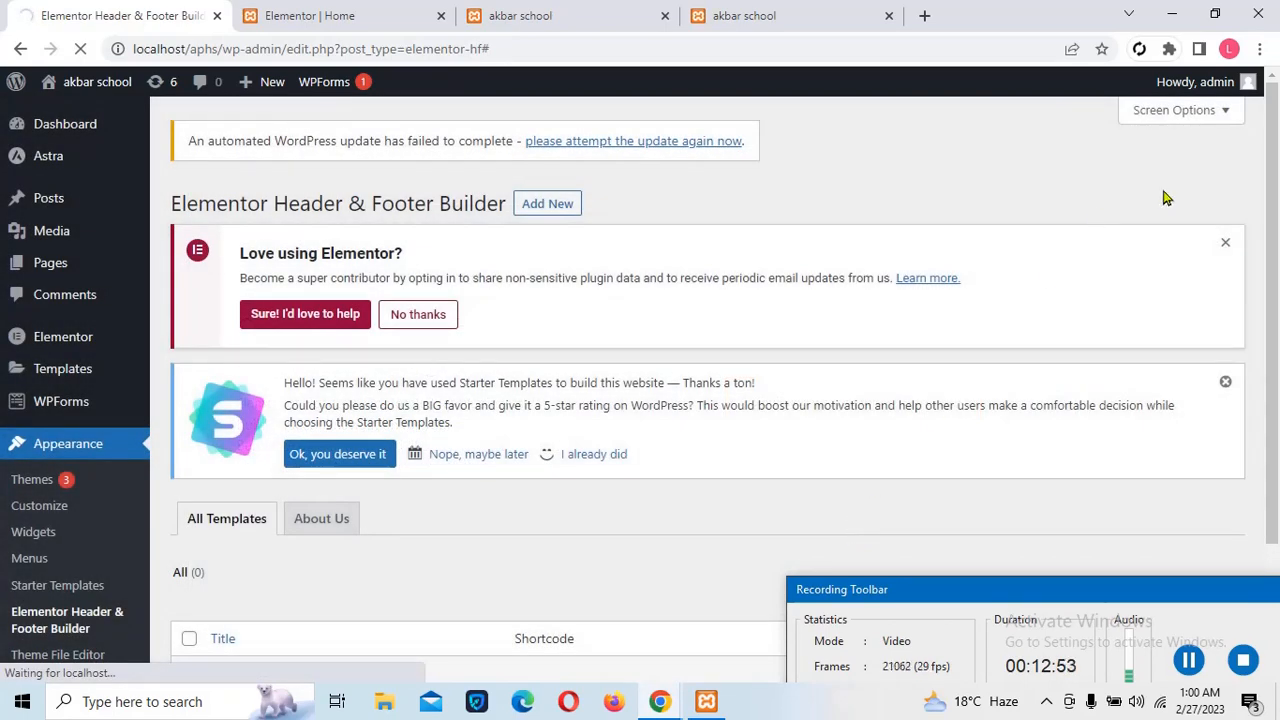
left_click_drag(1274, 237, 1235, 253)
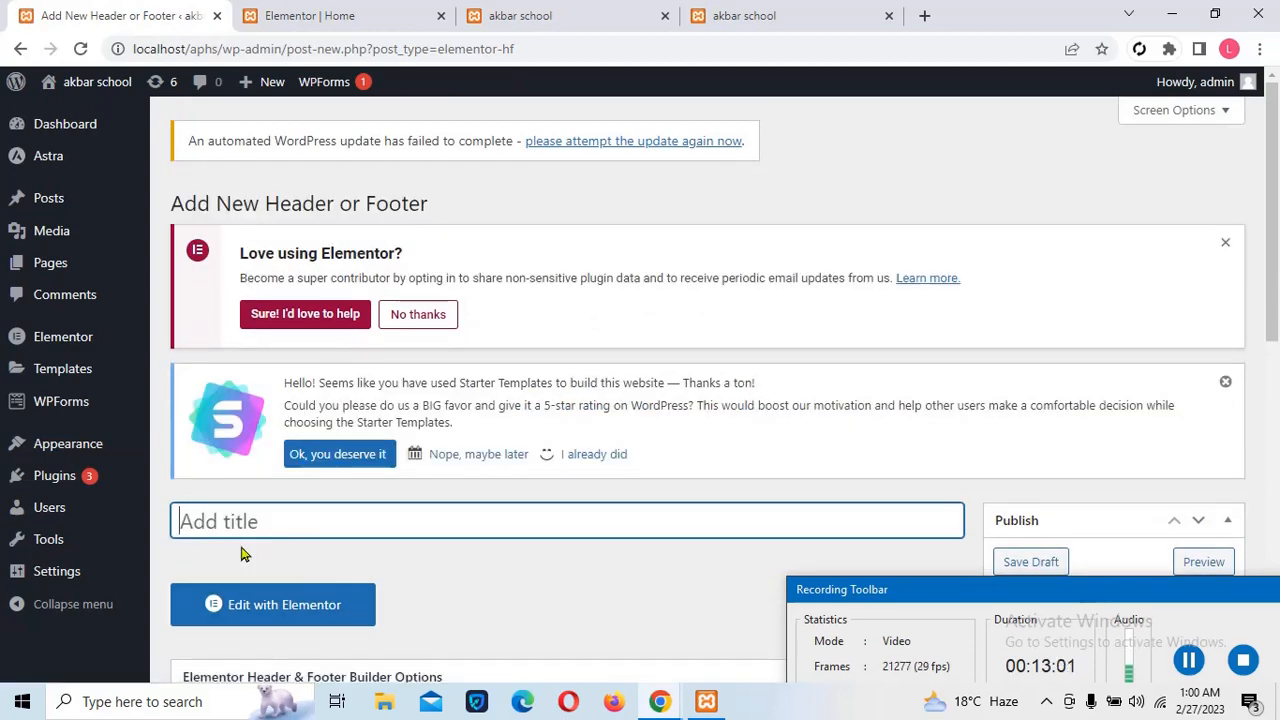
Title the template 'header', set it as a Header on the Entire Website for All users, and publish
type("header")
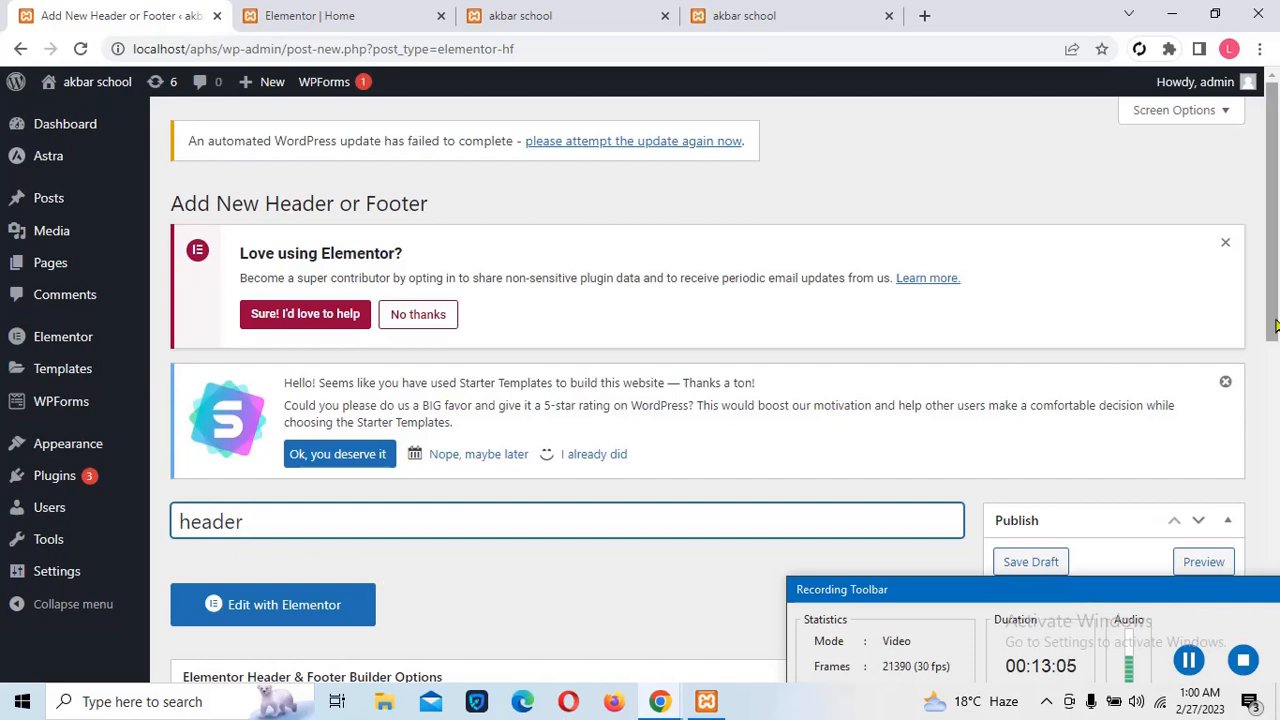
left_click_drag(1272, 318, 1236, 500)
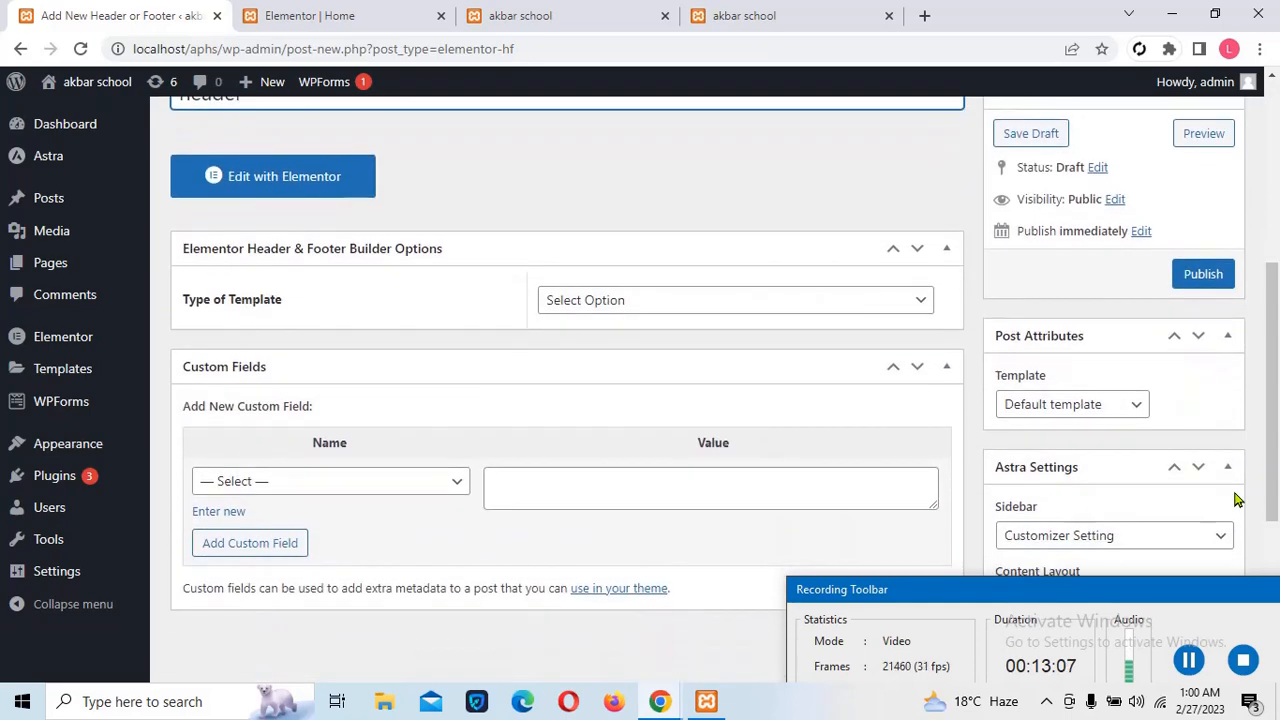
left_click(626, 310)
left_click(603, 344)
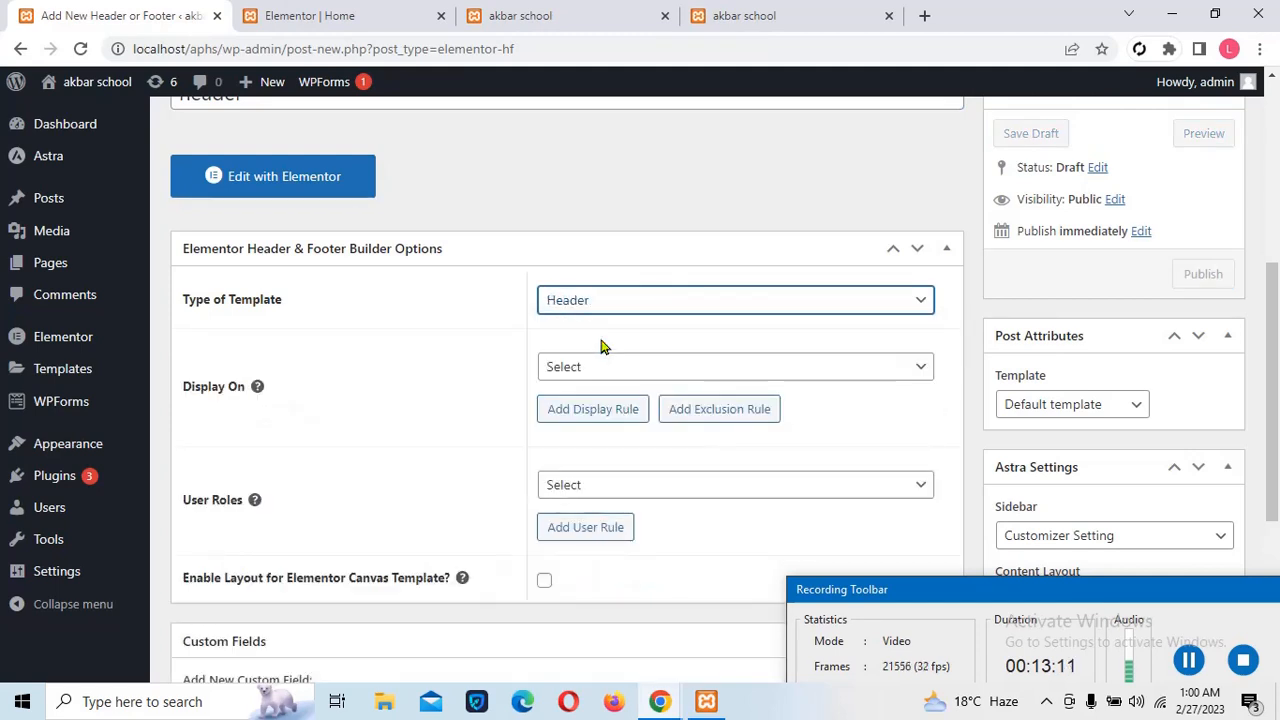
left_click(590, 380)
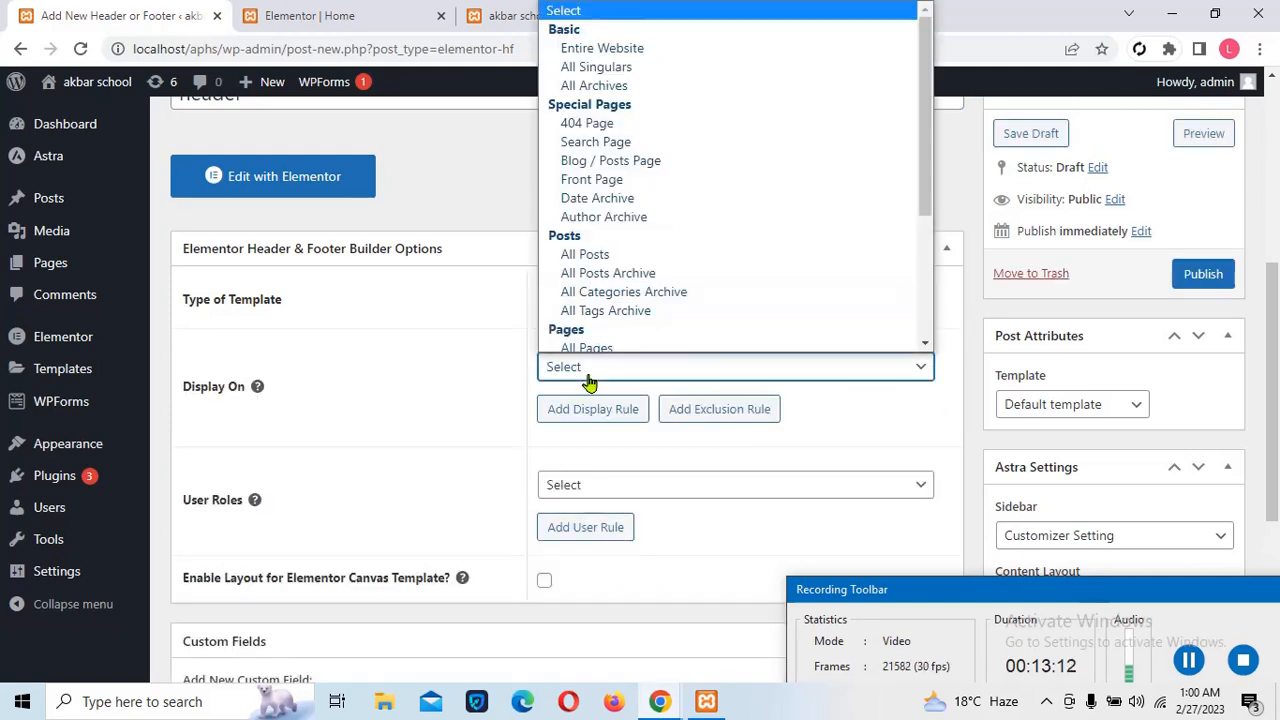
left_click(600, 49)
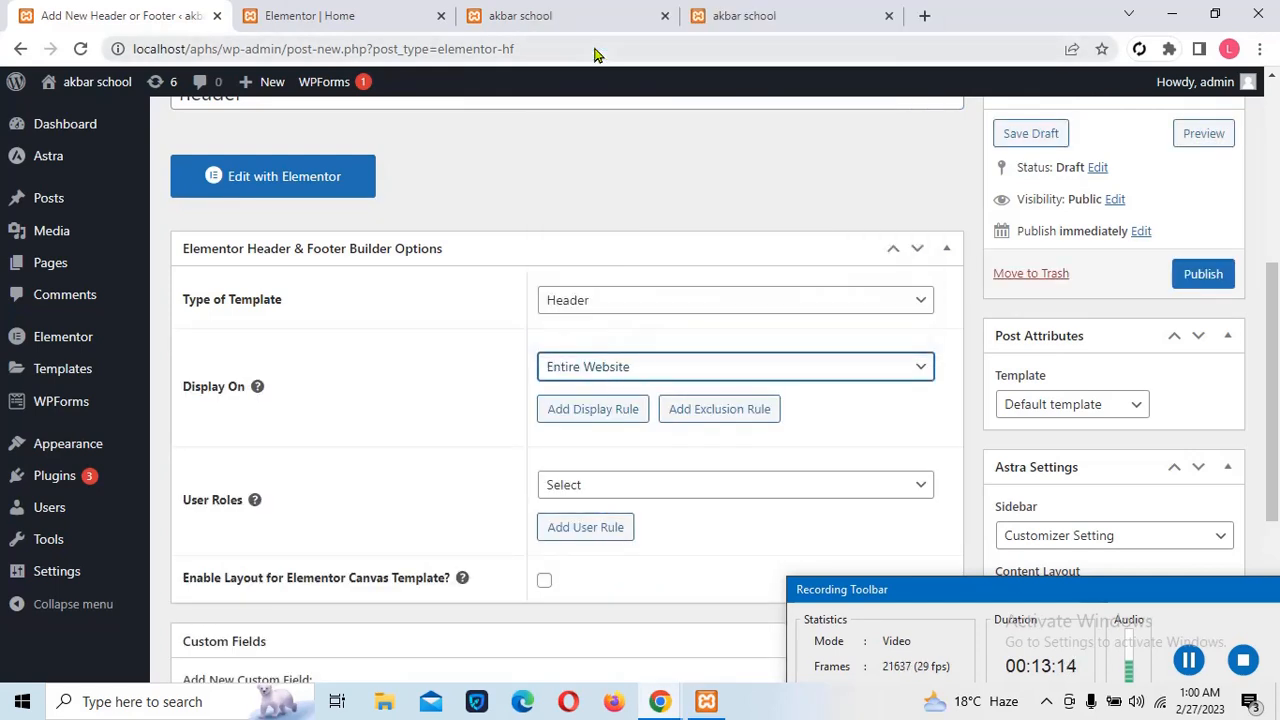
left_click(588, 497)
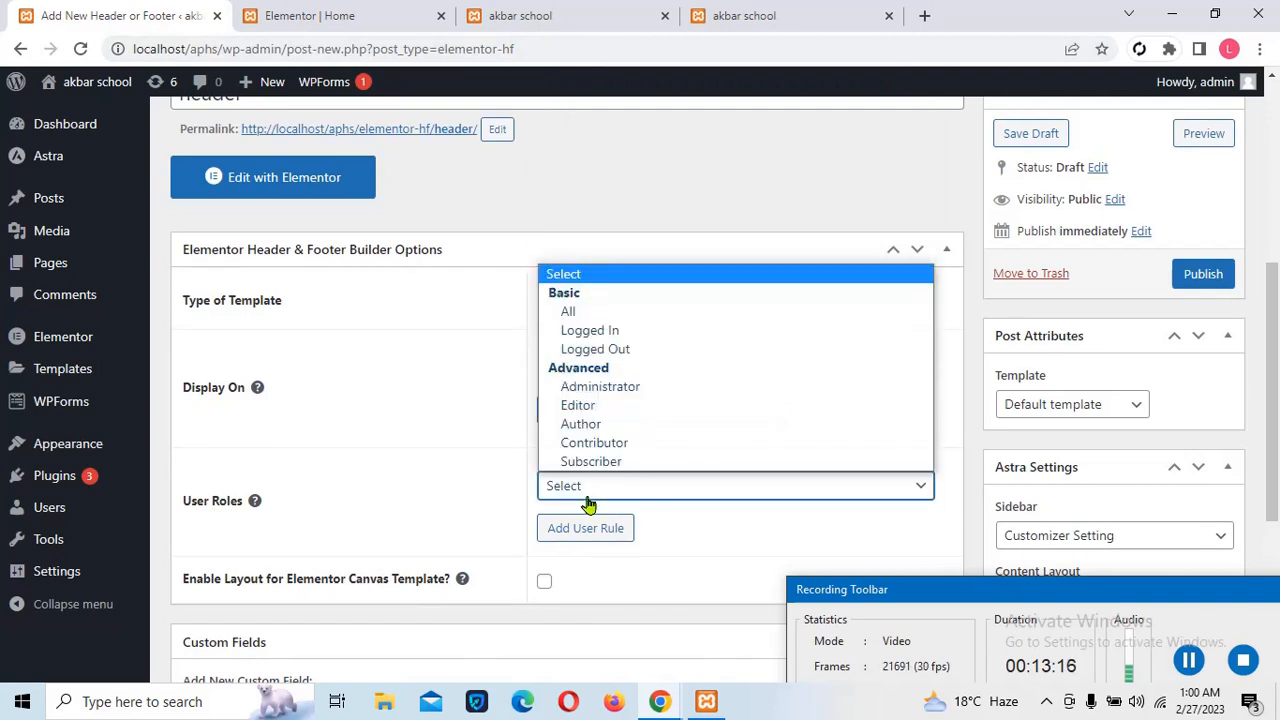
left_click(584, 318)
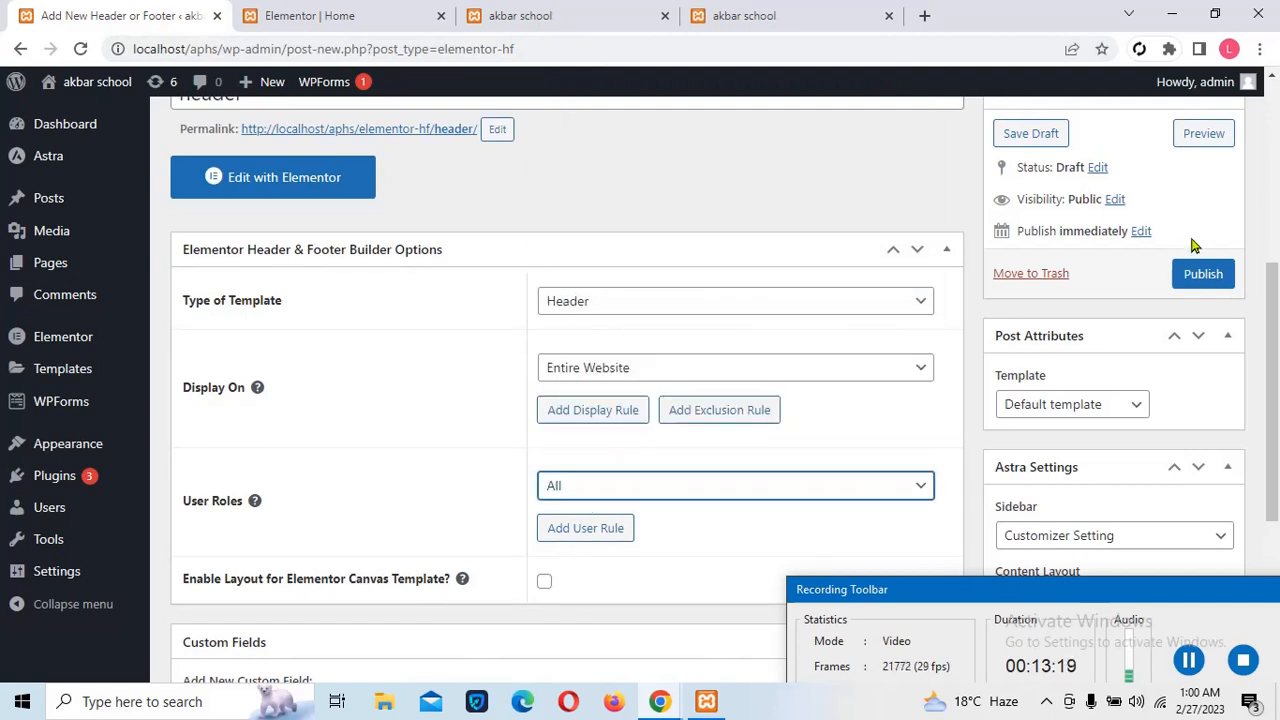
left_click(1200, 272)
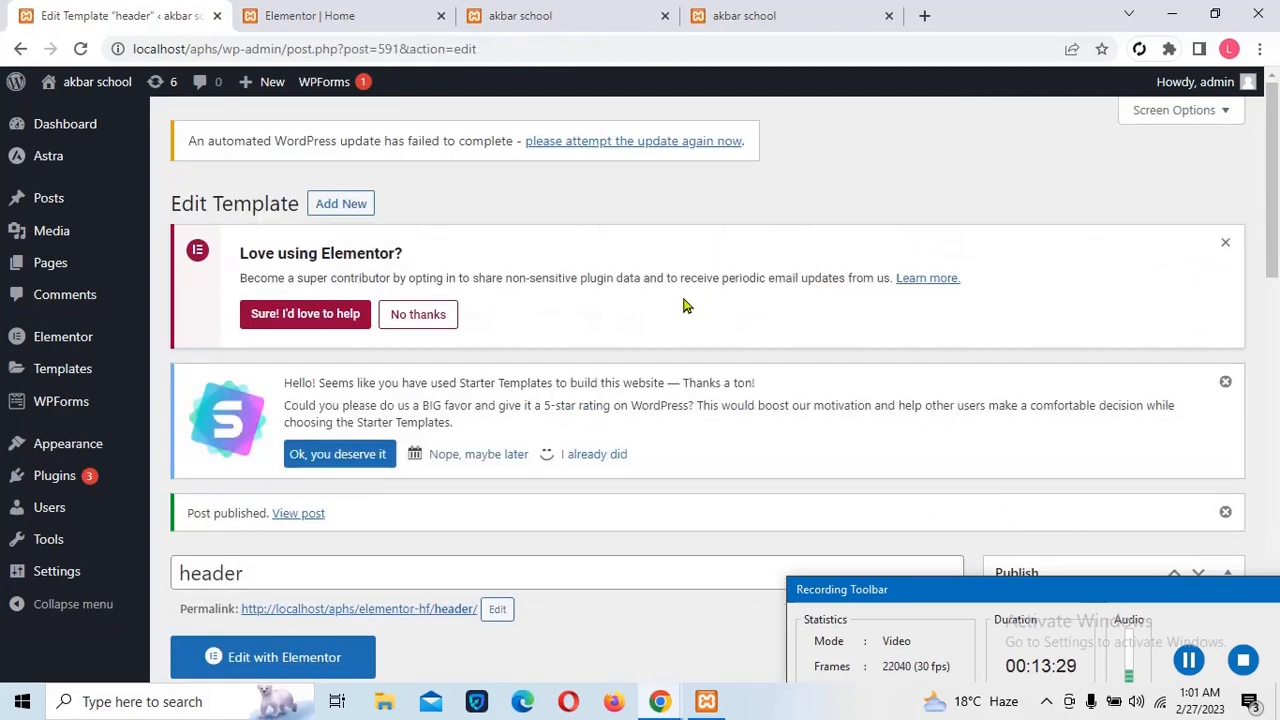
Open the header template in Elementor, dismiss the Starter Templates modal, and bring up the template Library
left_click(292, 675)
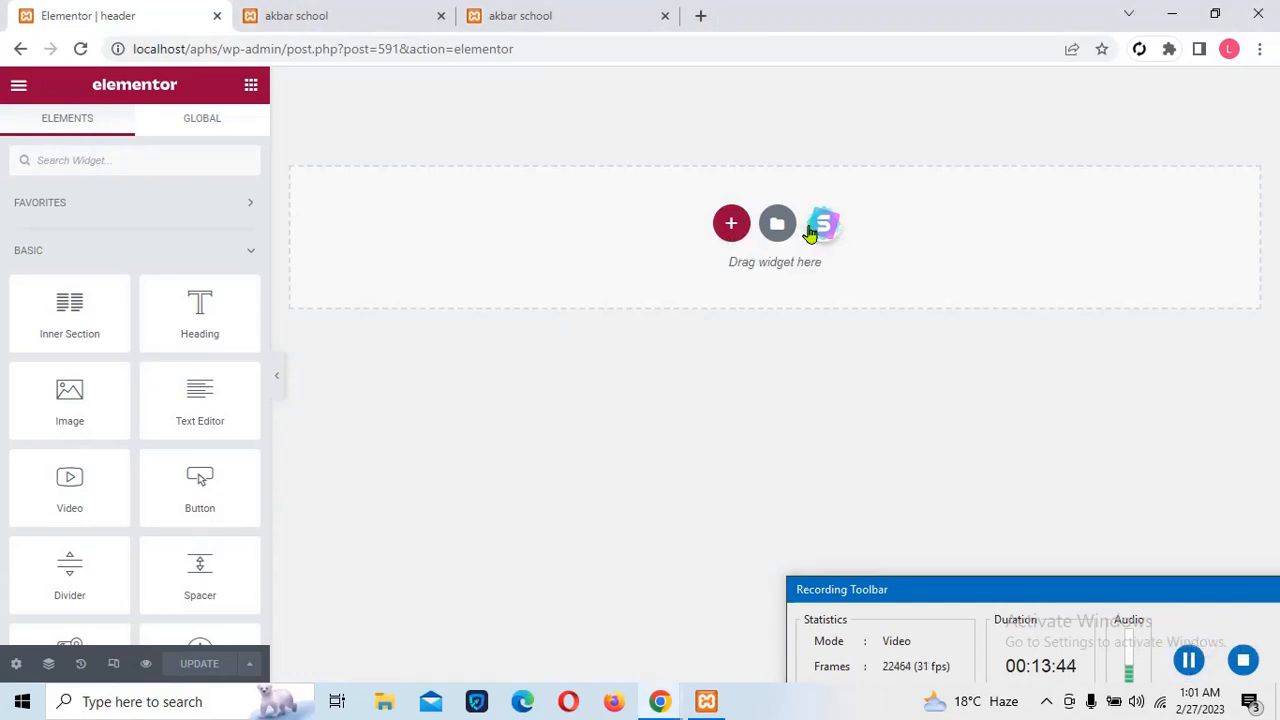
left_click(810, 230)
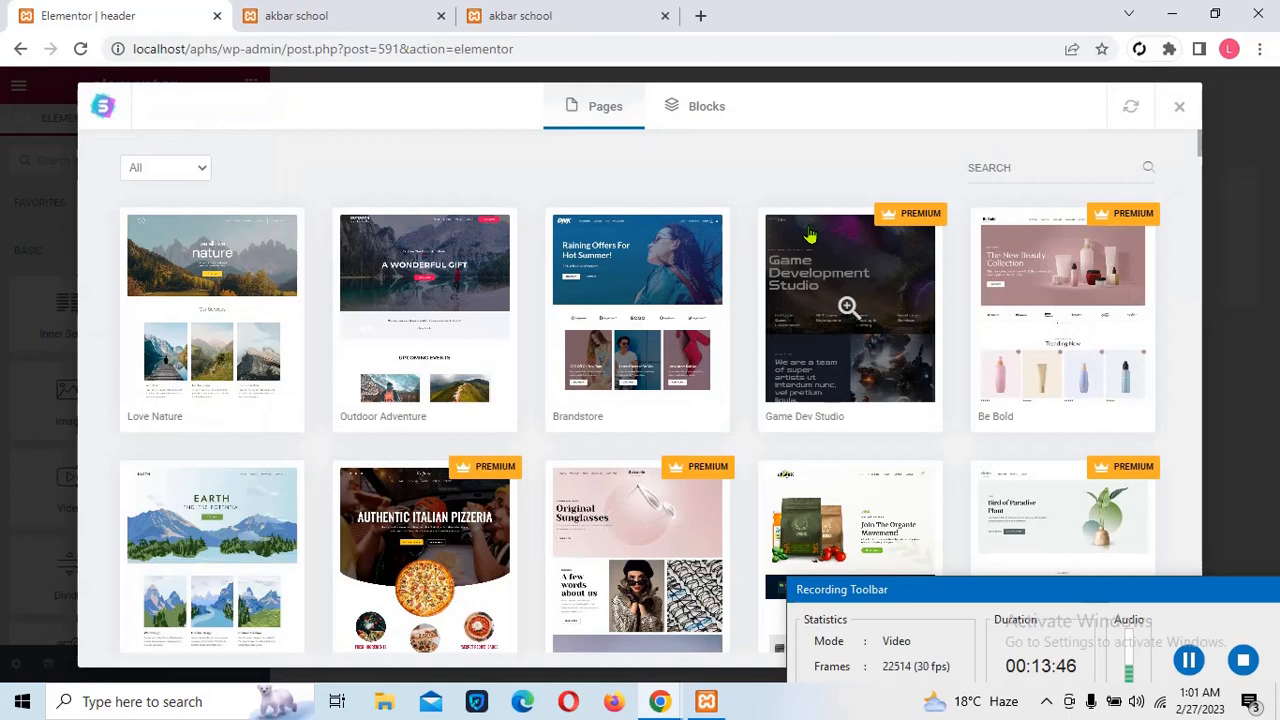
left_click(165, 170)
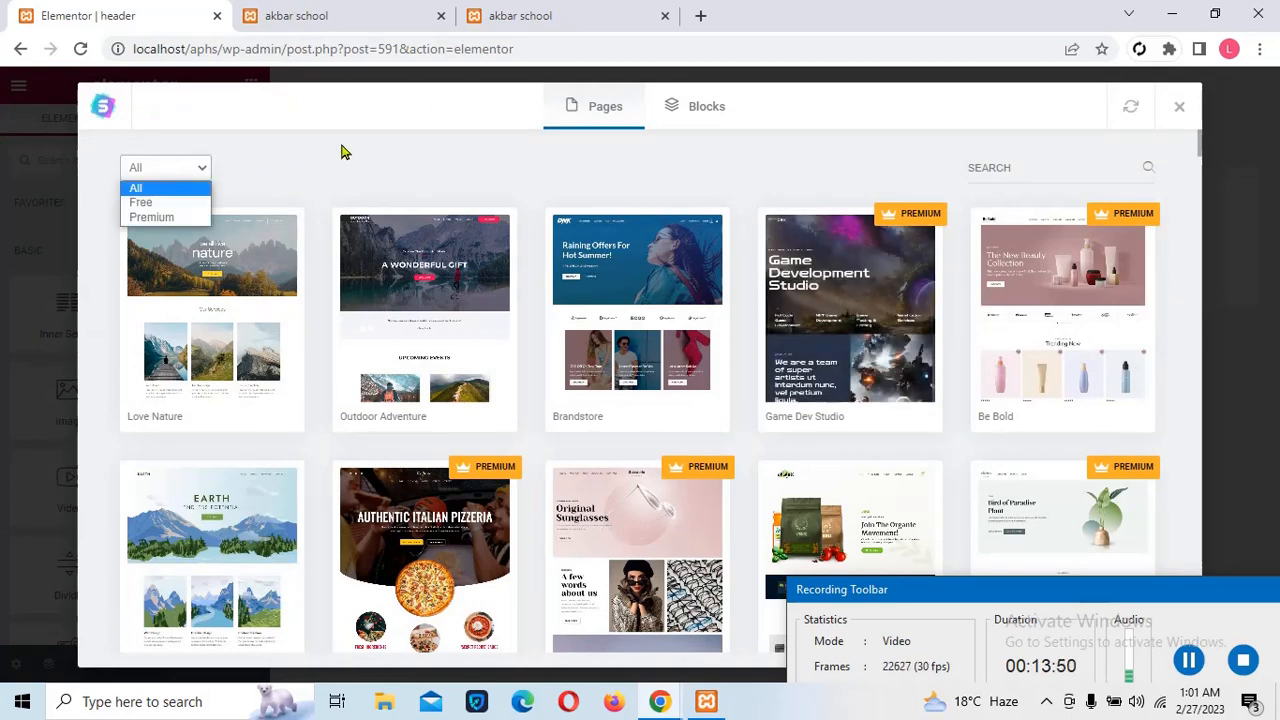
left_click(1180, 110)
left_click(1180, 110)
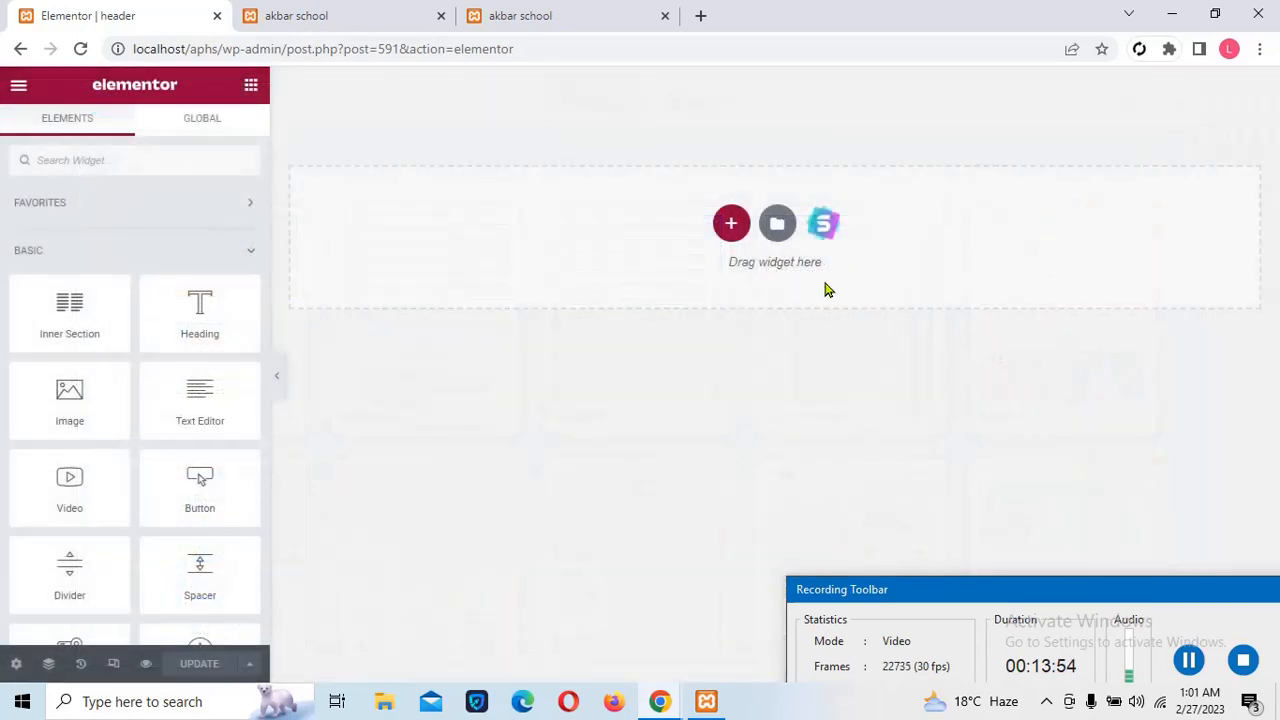
left_click(774, 224)
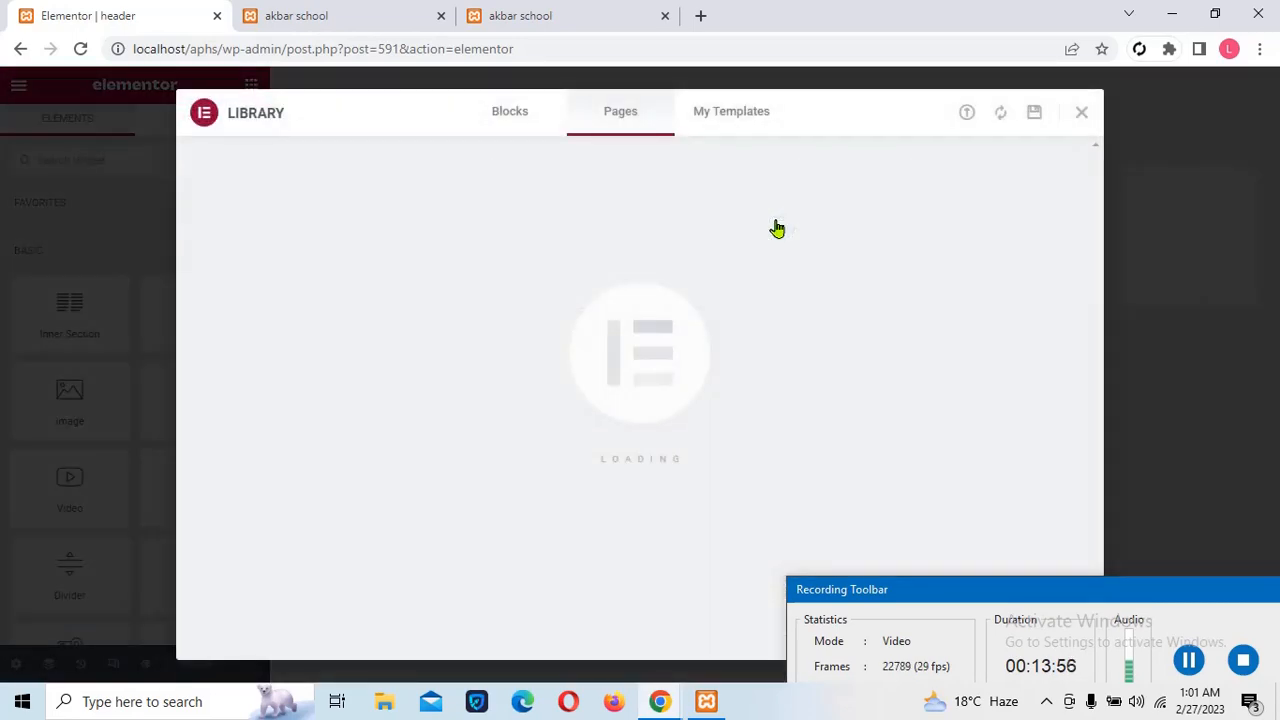
Browse Library Blocks filtered to the Header category, find no templates, and close the Library
left_click(505, 121)
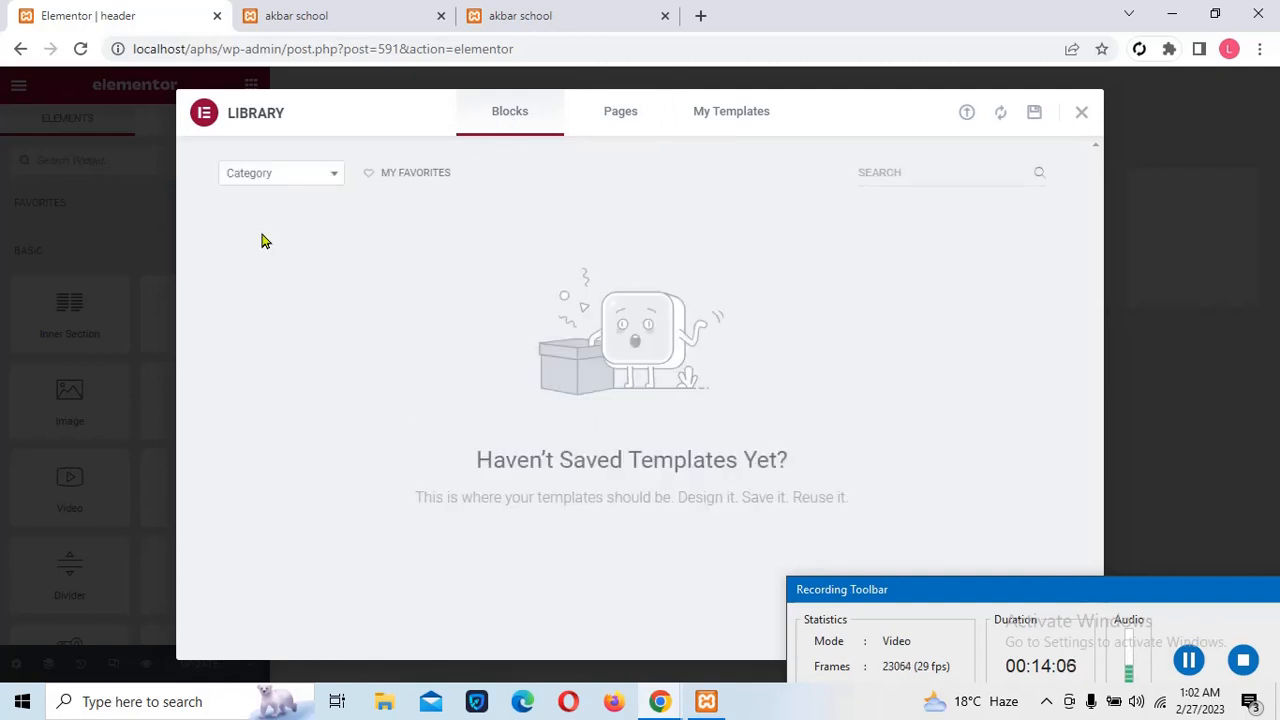
left_click(306, 178)
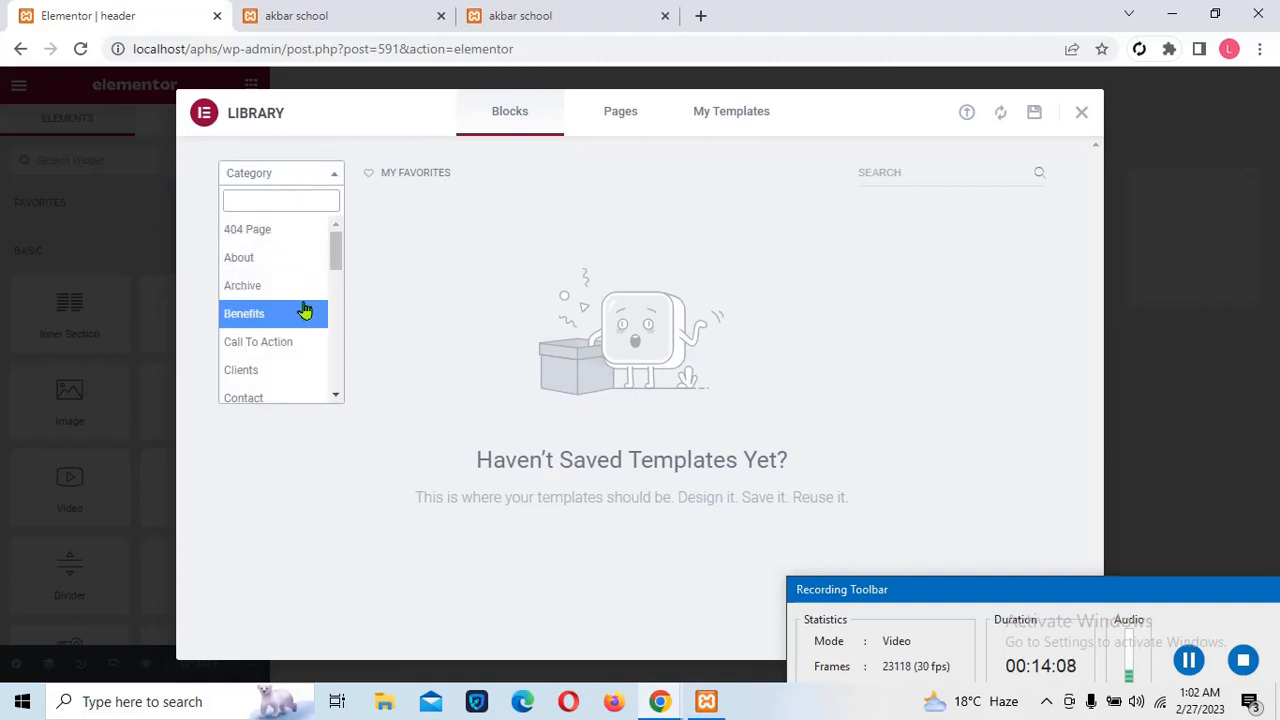
left_click_drag(335, 265, 345, 305)
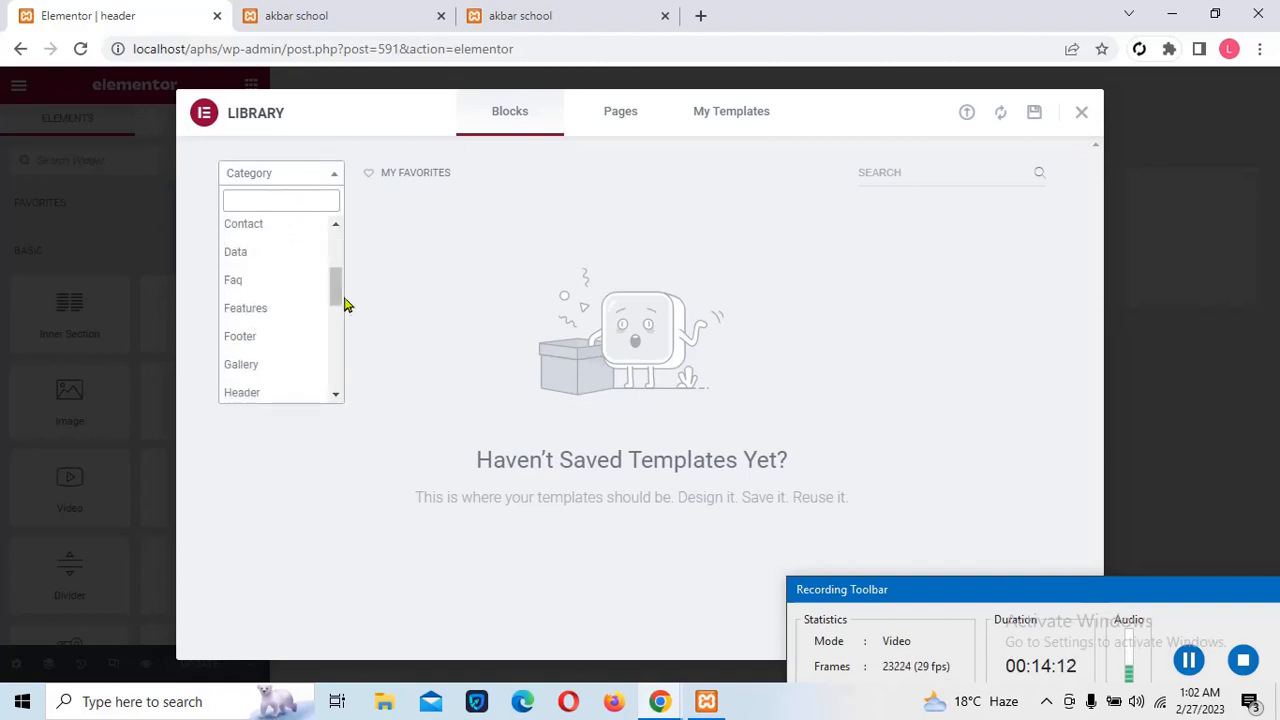
left_click(274, 395)
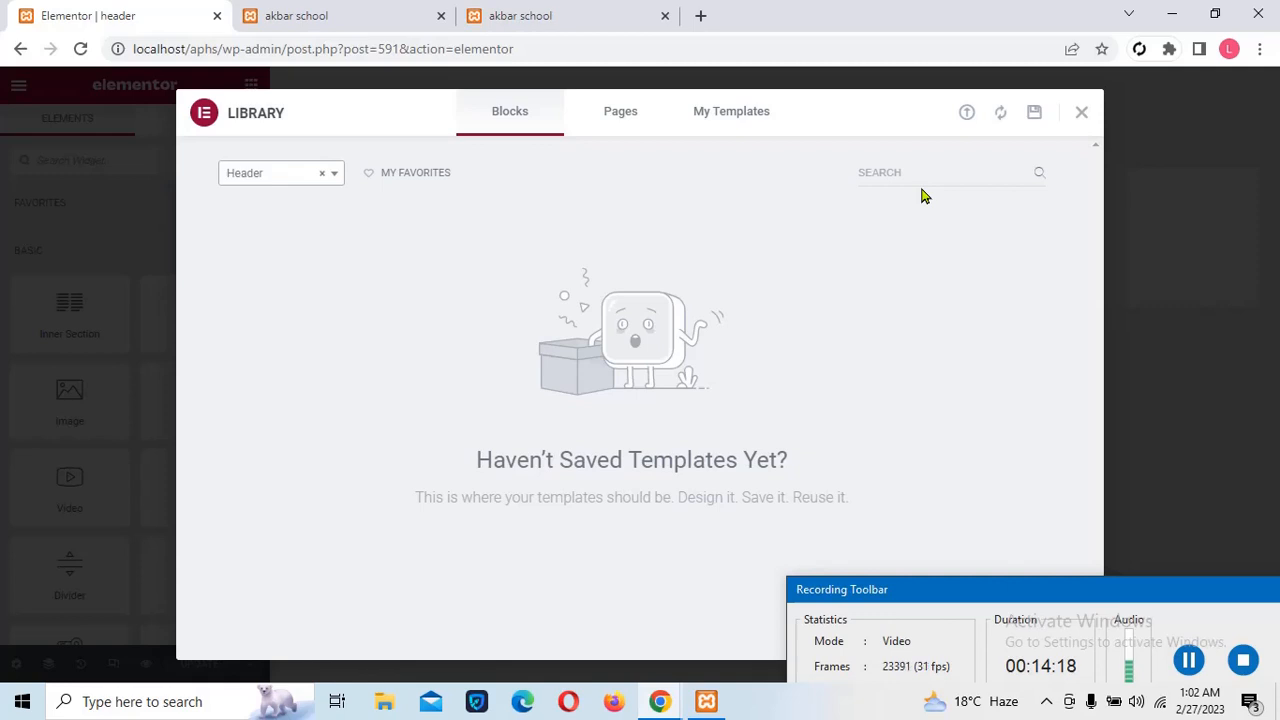
left_click(1080, 116)
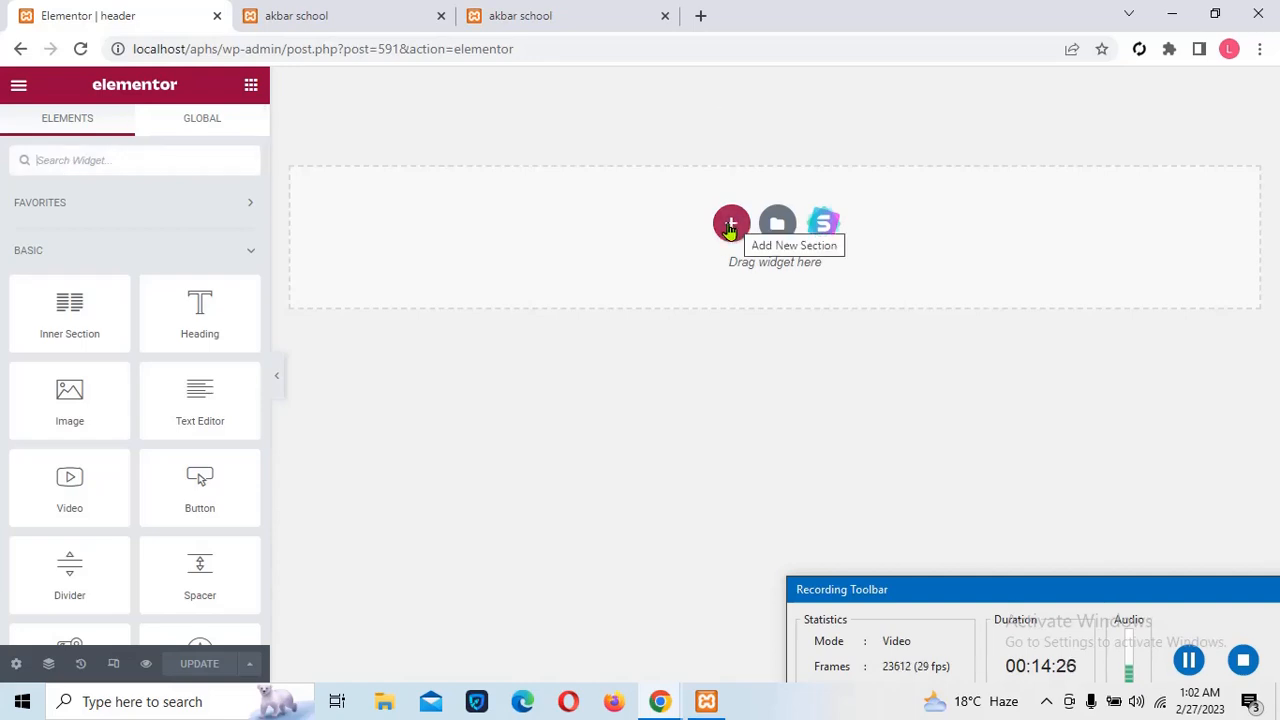
Add a single-column structure section to the empty header canvas
left_click(731, 226)
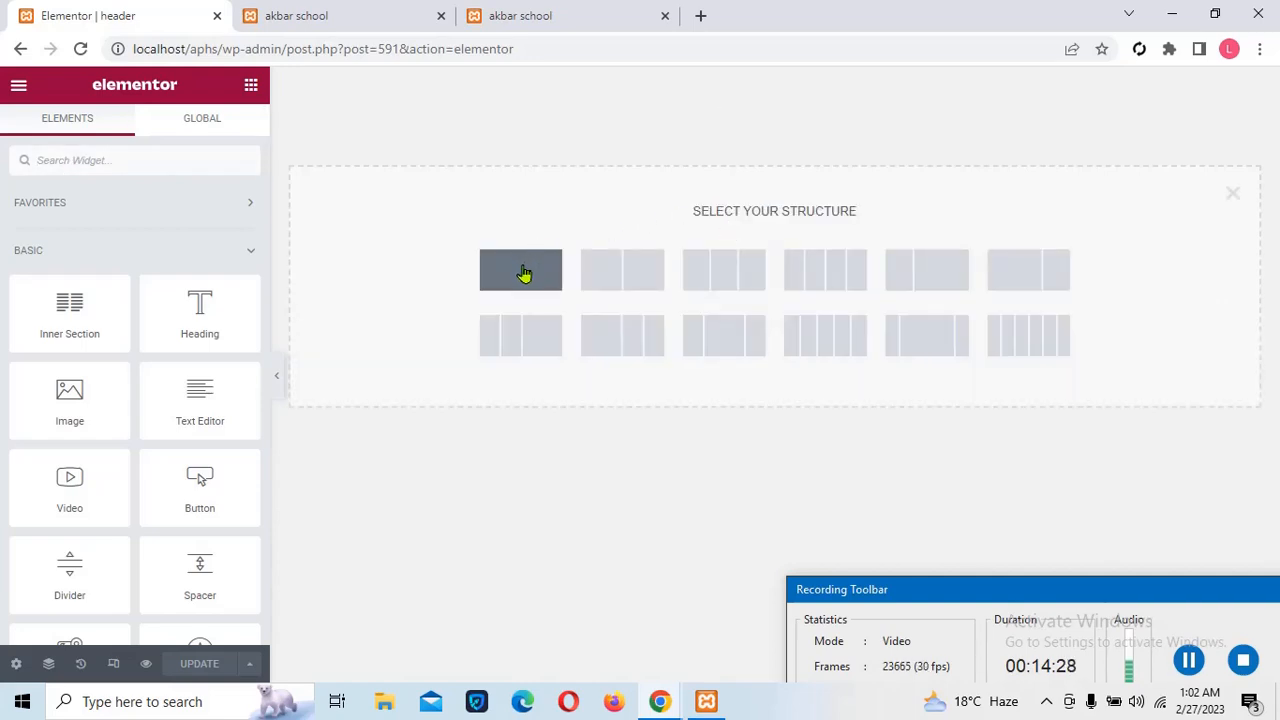
left_click(523, 273)
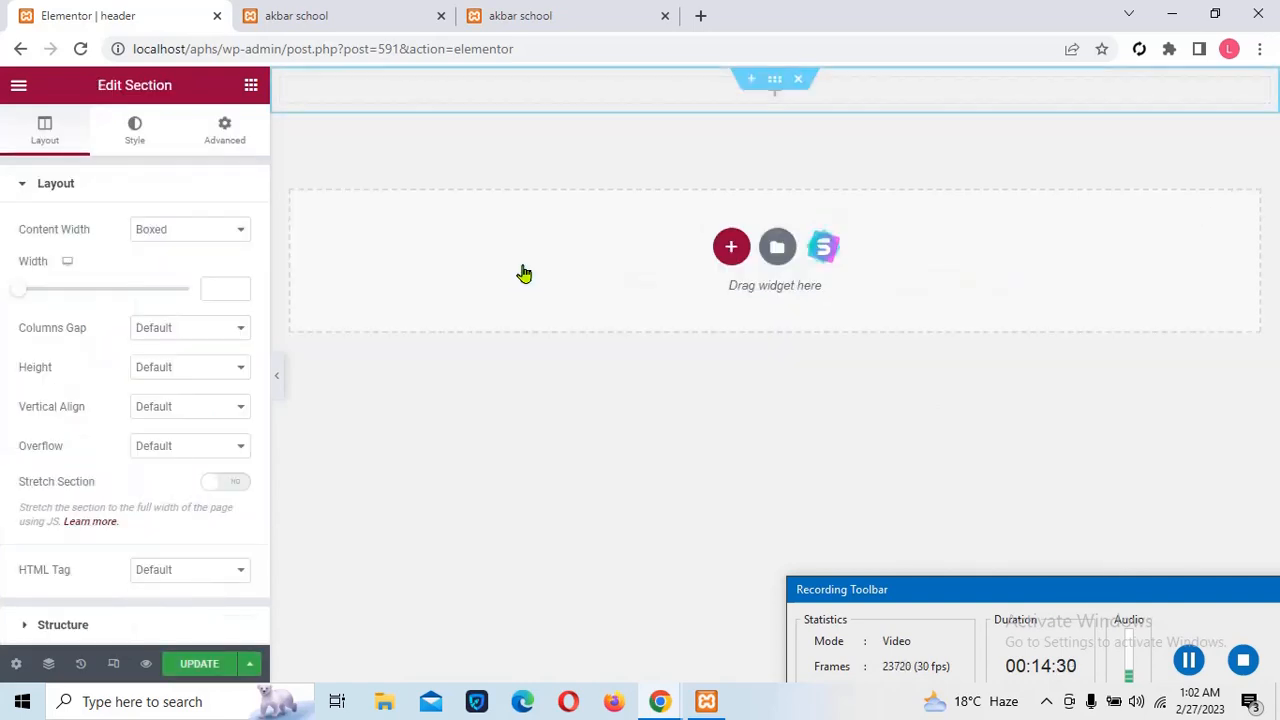
left_click(773, 100)
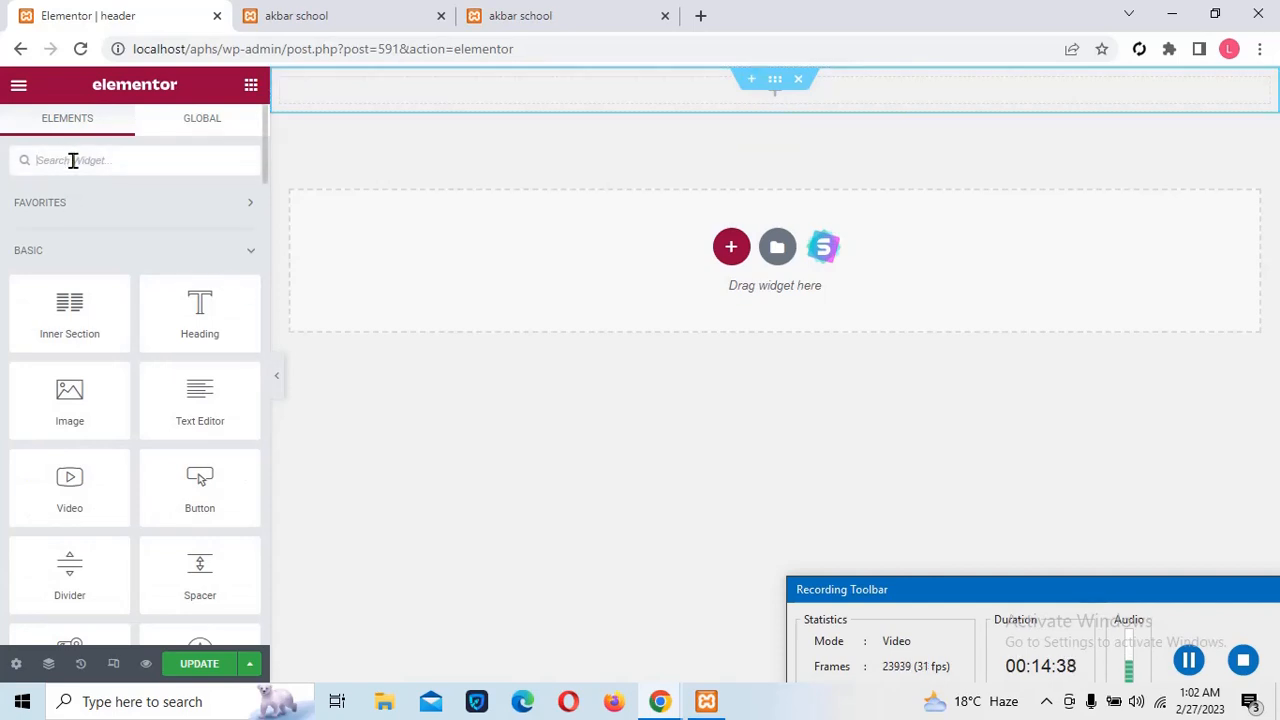
Find the 'menu' widget and drag a Navigation Menu widget into the header section
type("men")
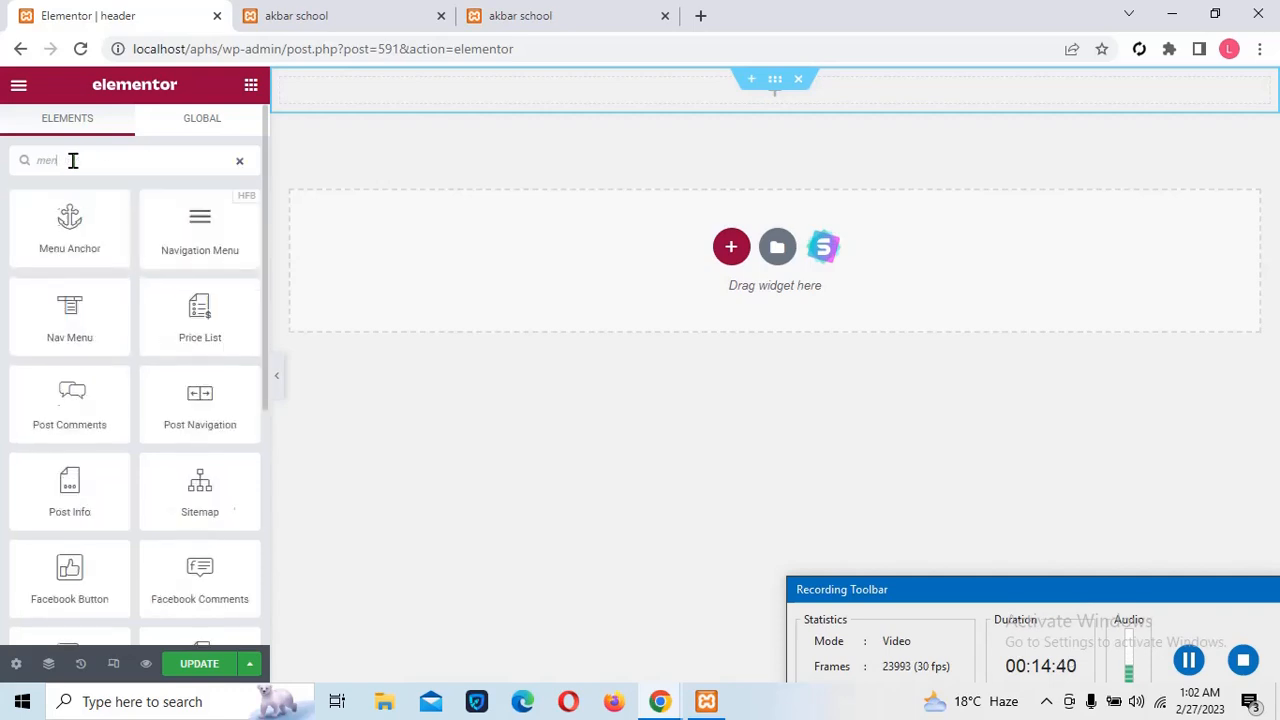
type("u")
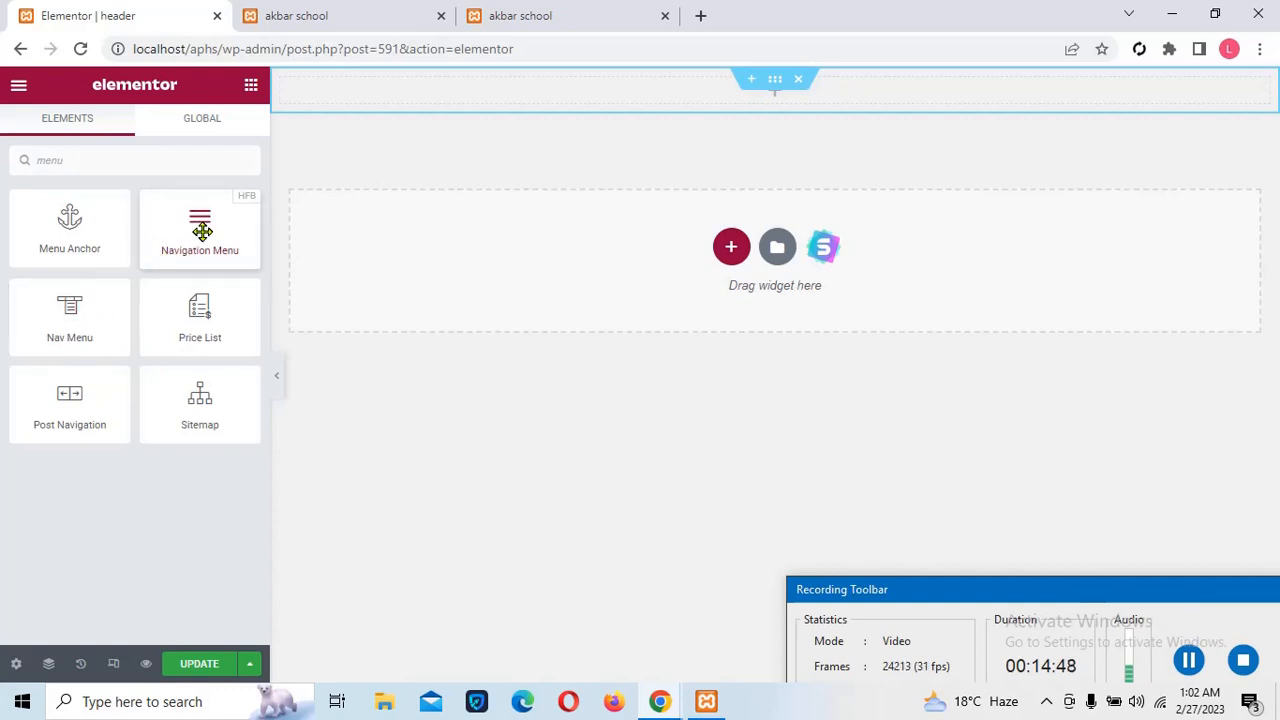
left_click_drag(202, 231, 575, 90)
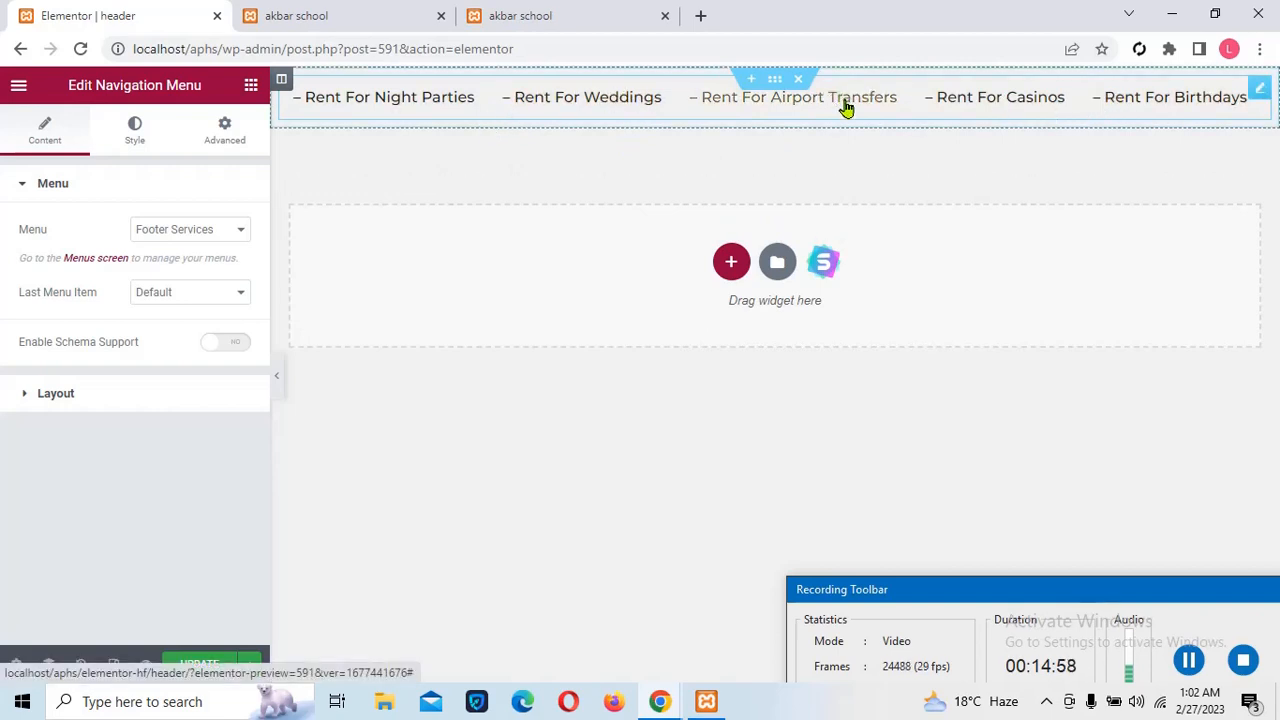
left_click(1196, 662)
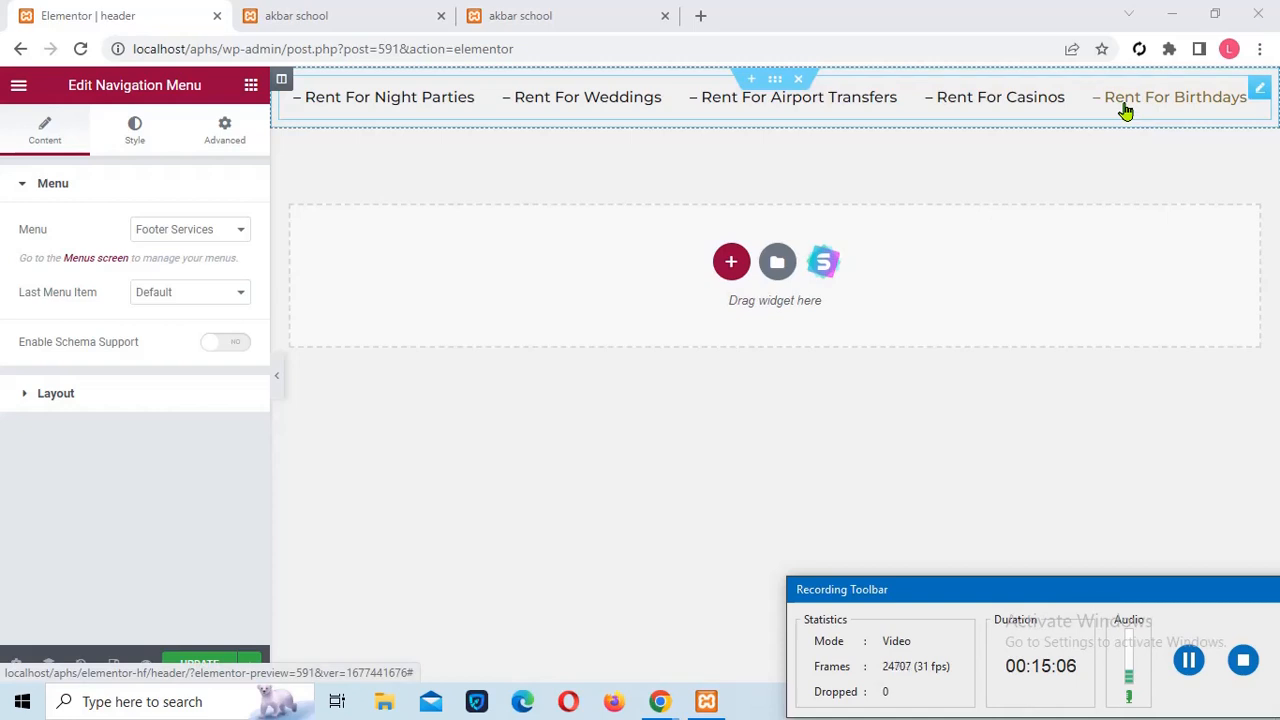
Set the navigation's Menu to 'Menu' and make the last item, Contact, a Button
left_click(228, 240)
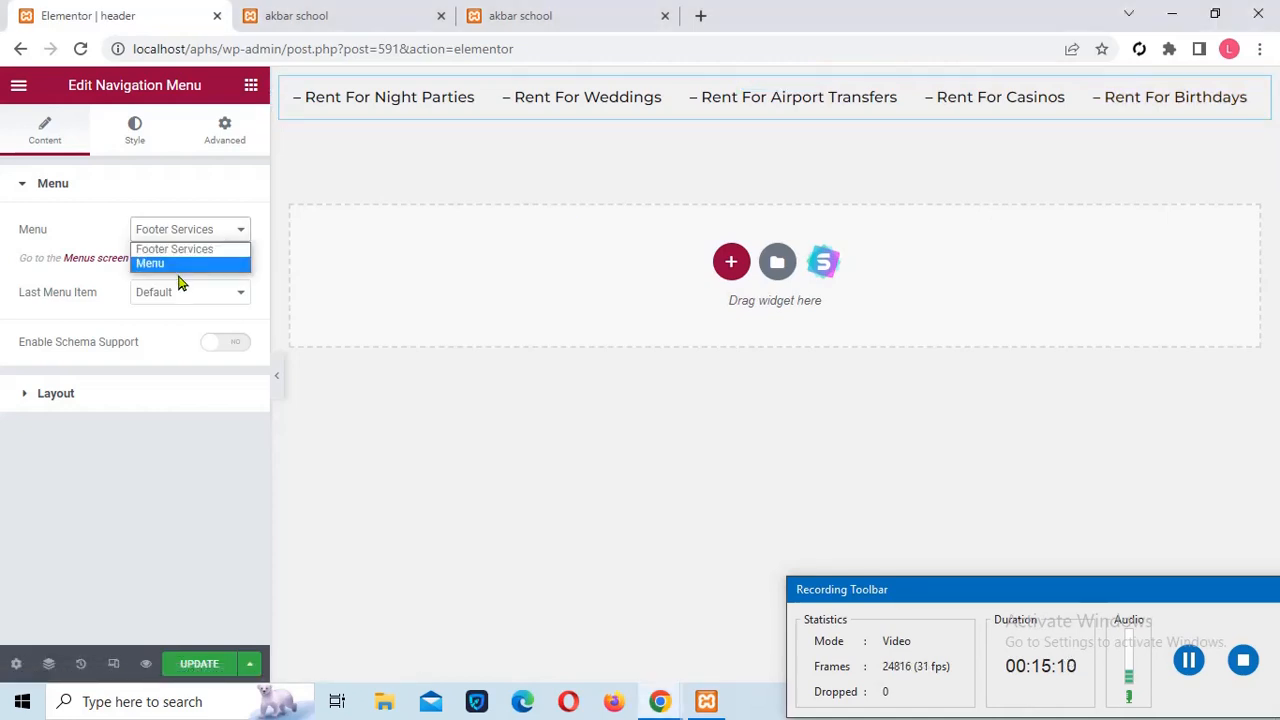
left_click(181, 264)
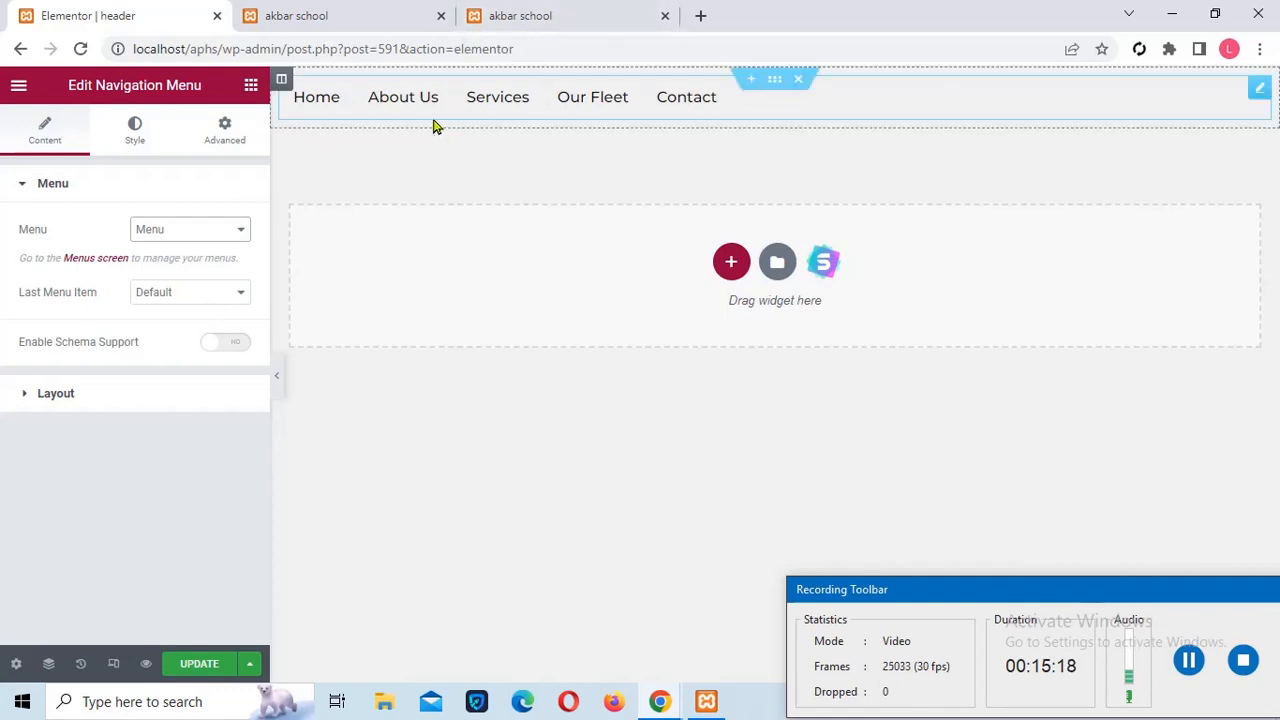
left_click(202, 295)
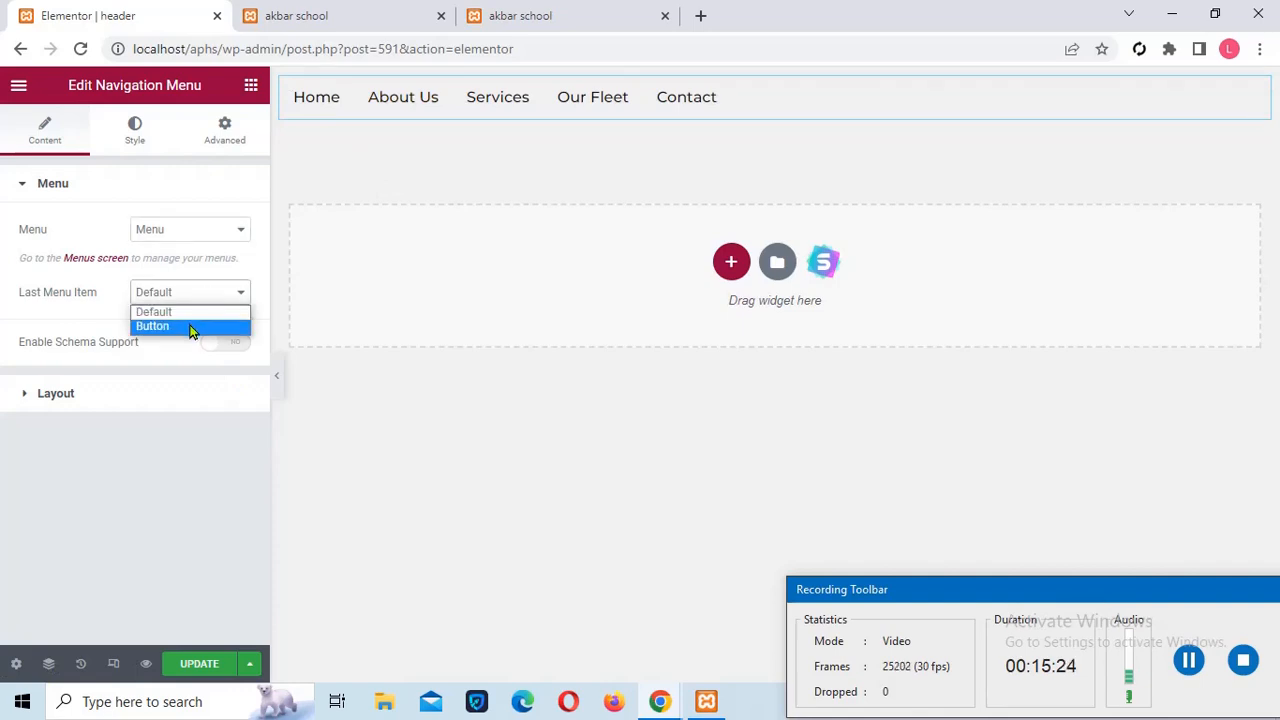
left_click(191, 327)
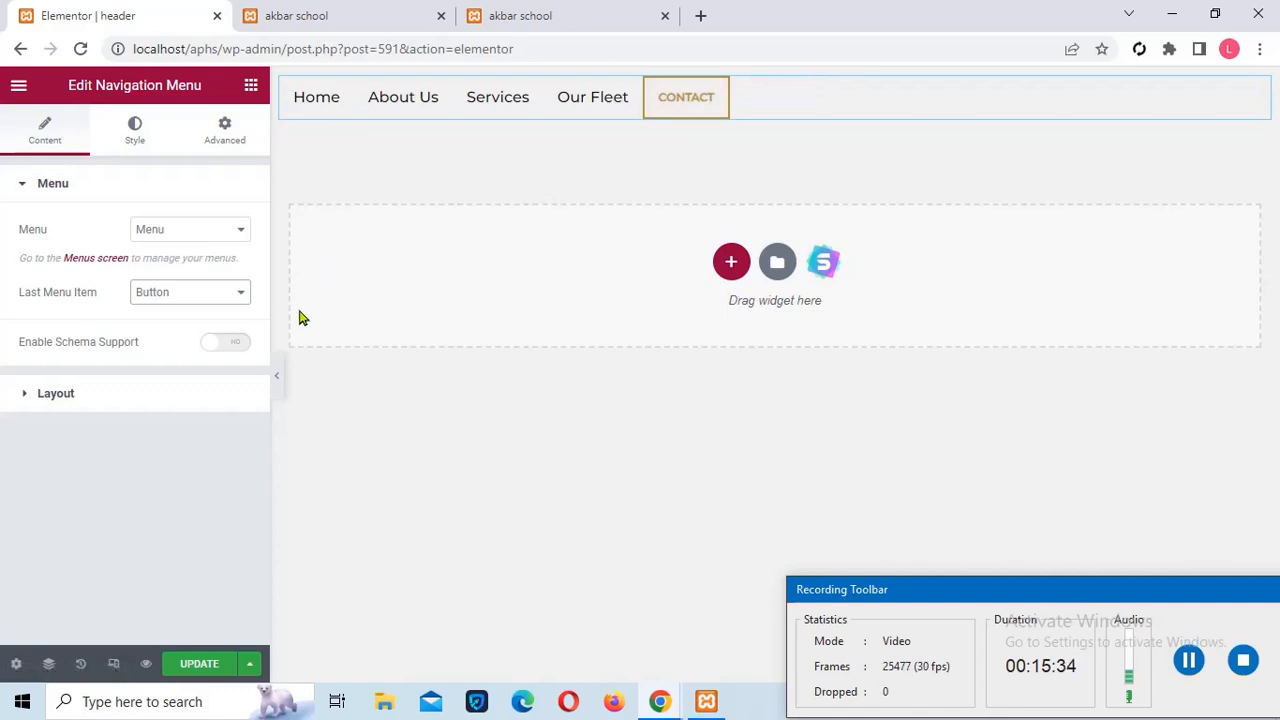
left_click(27, 395)
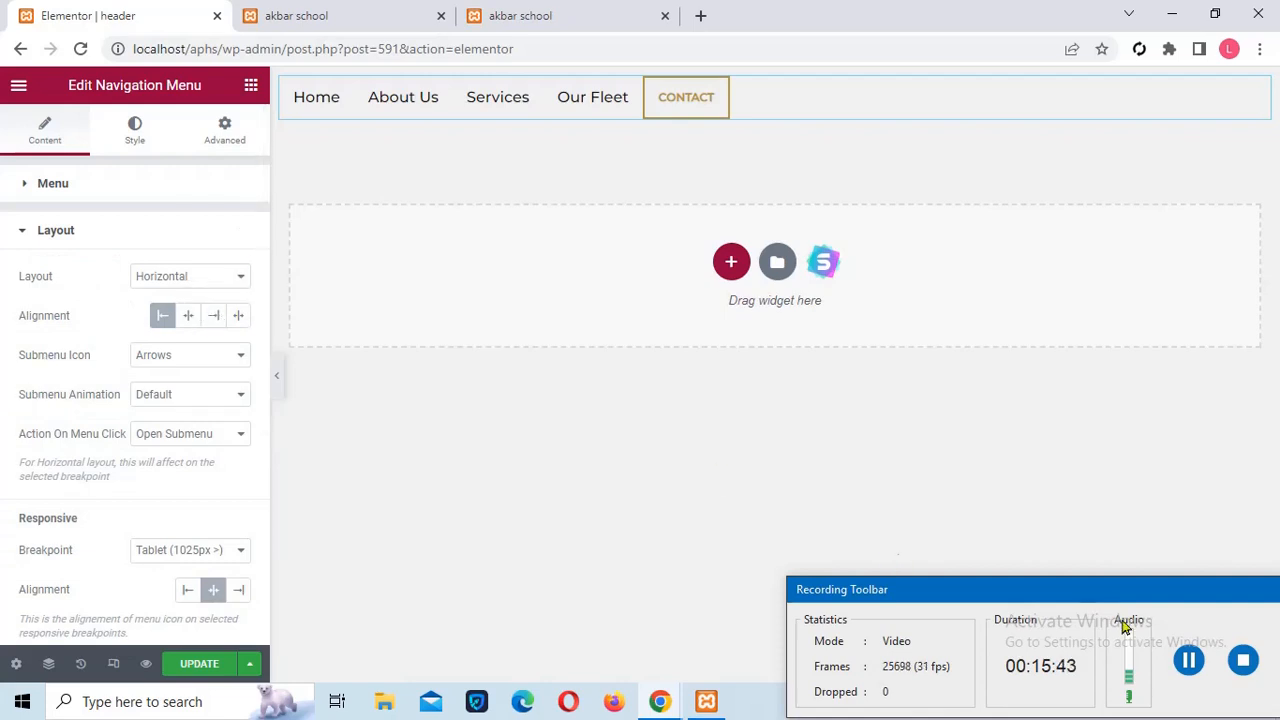
Switch the navigation to the Expanded layout, test its toggle, and save the header
left_click(1189, 662)
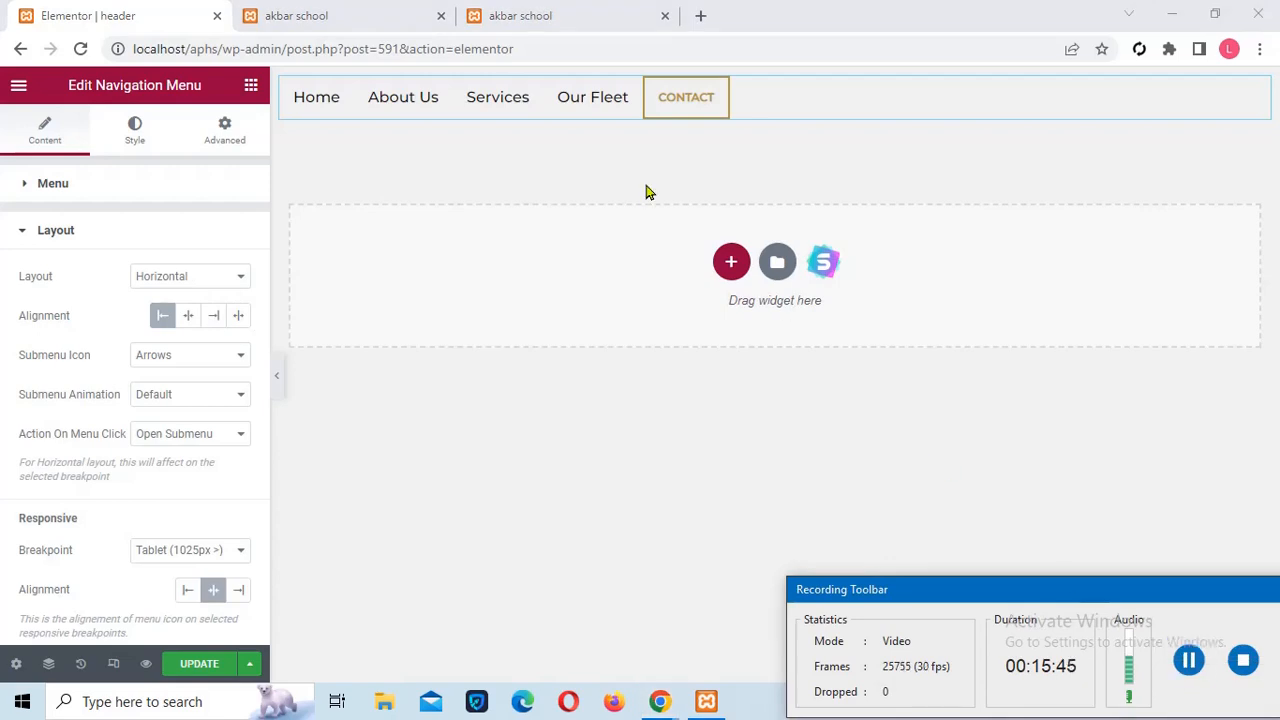
left_click(176, 278)
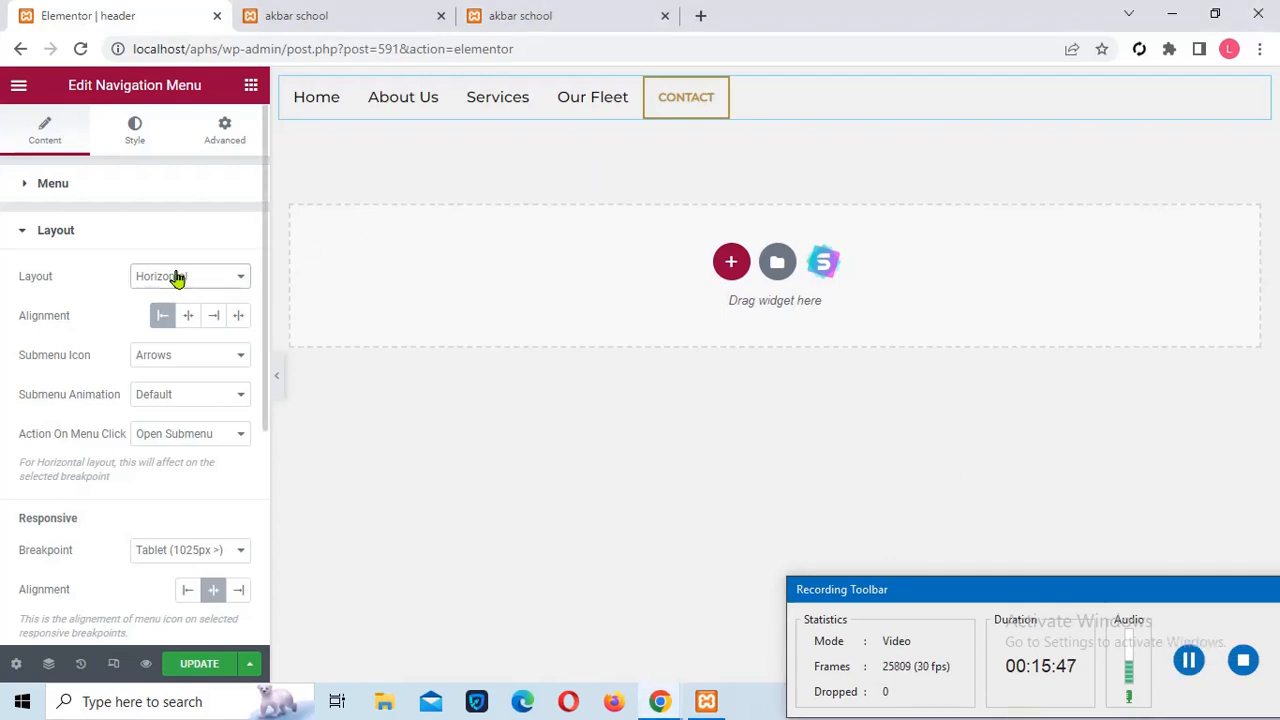
left_click(205, 283)
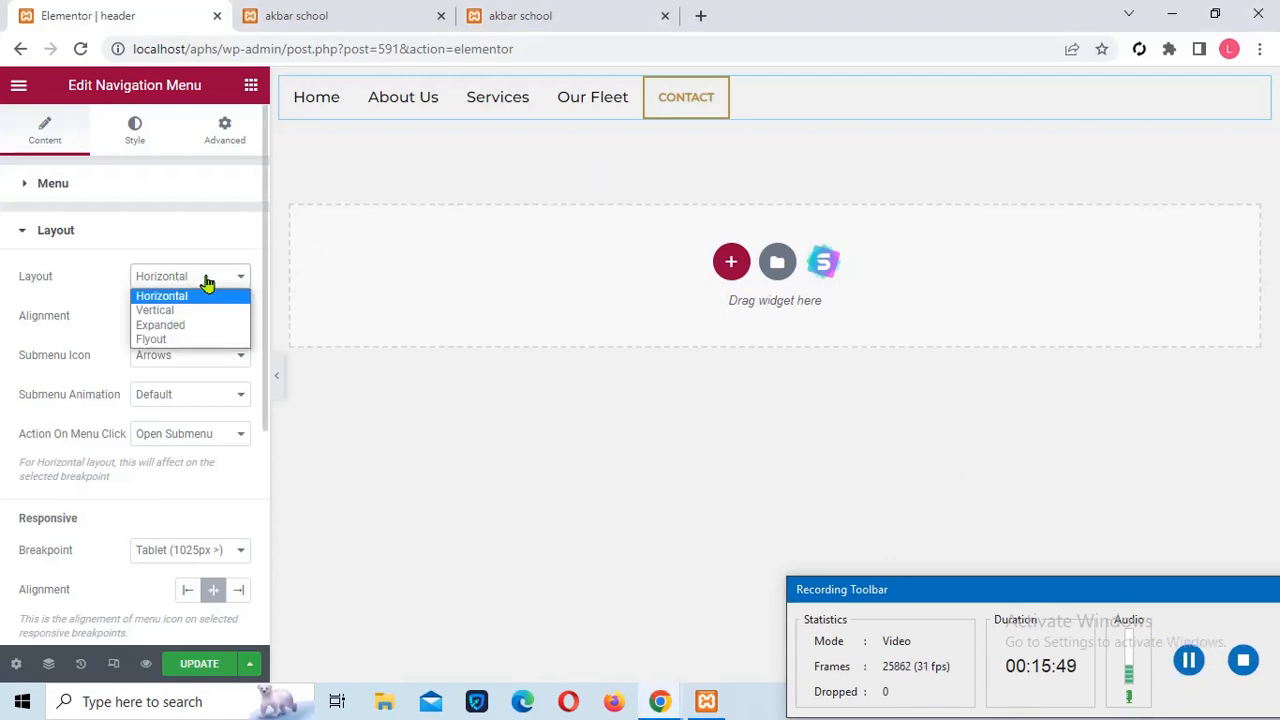
left_click(187, 325)
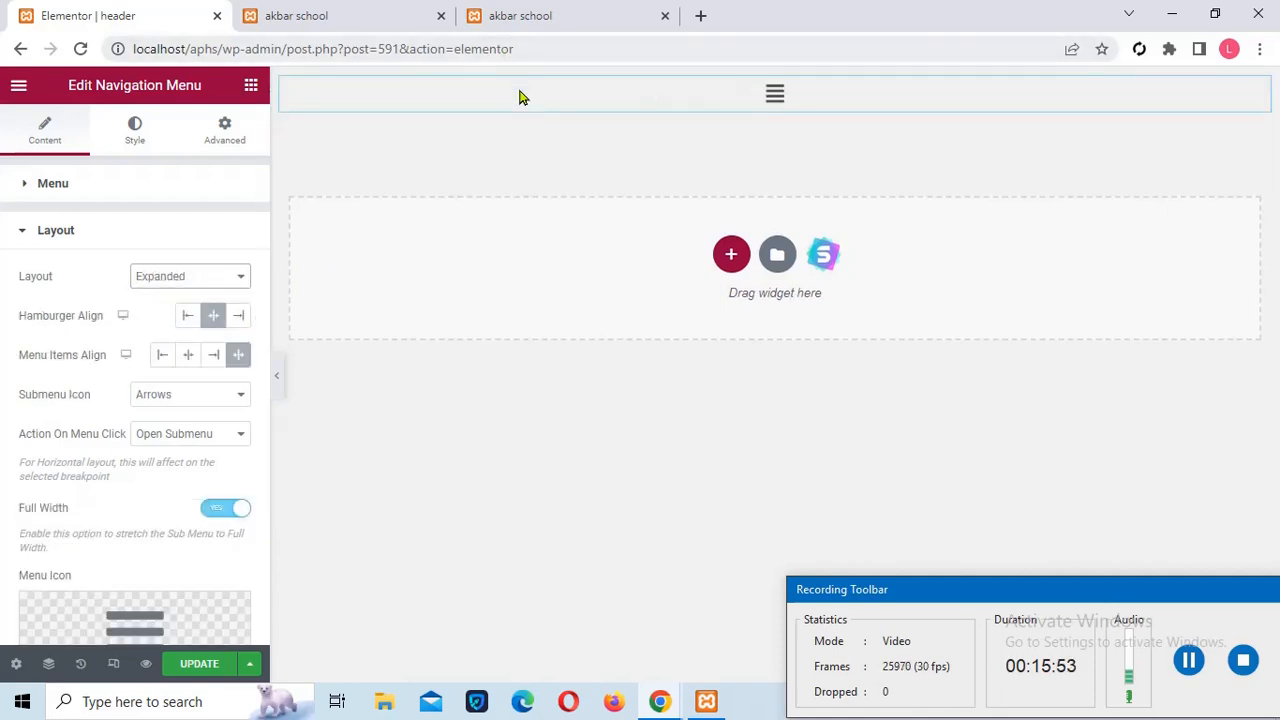
left_click(773, 102)
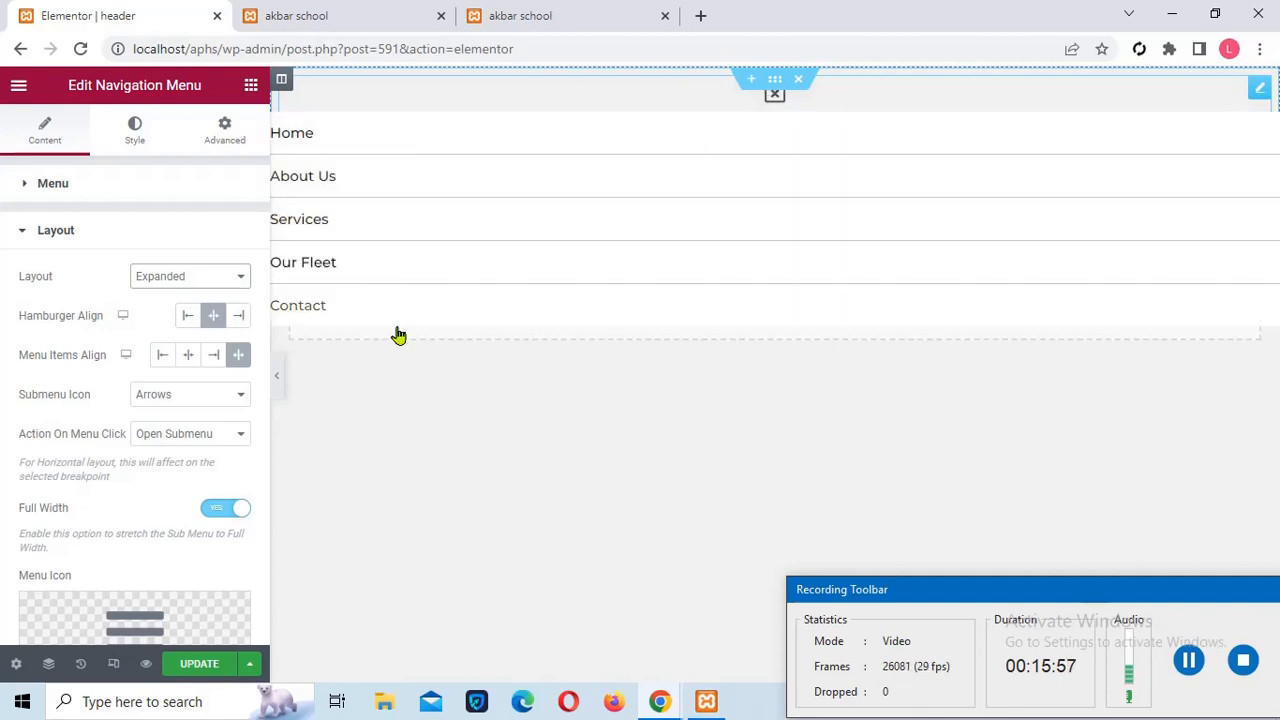
left_click(203, 670)
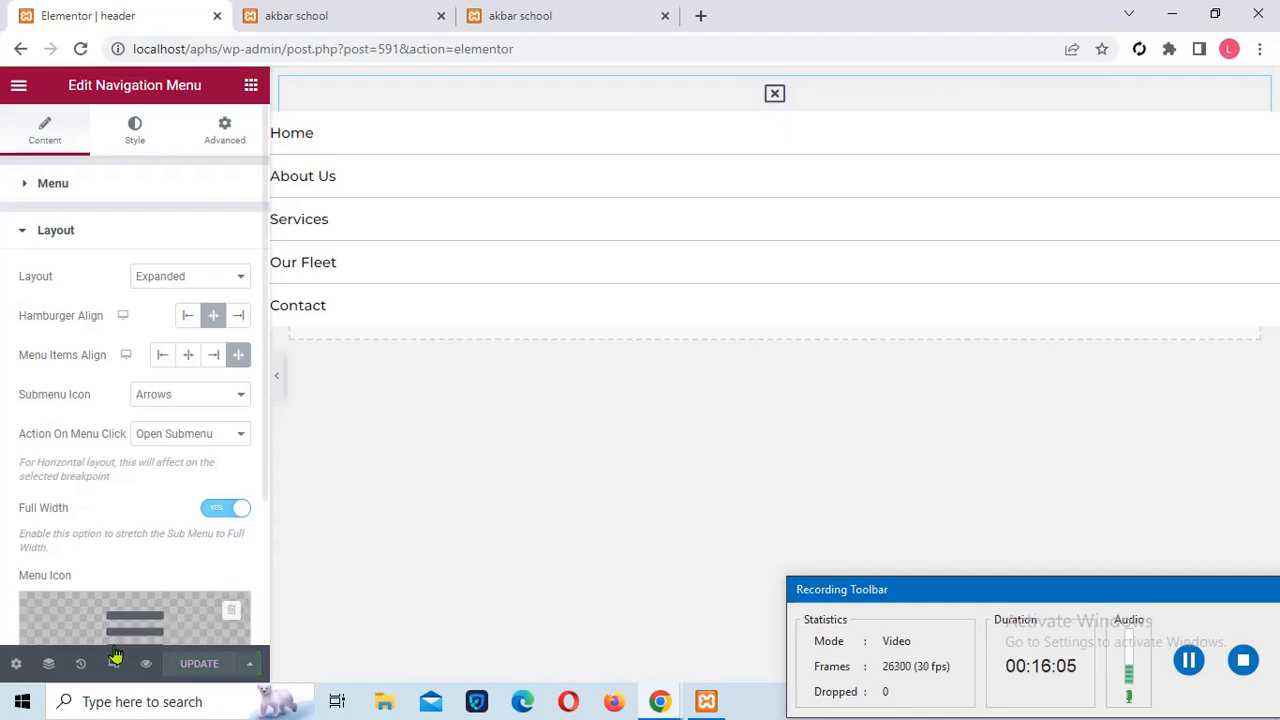
Preview the header, reload the home page, and check its toggle menu lists five links
left_click(146, 666)
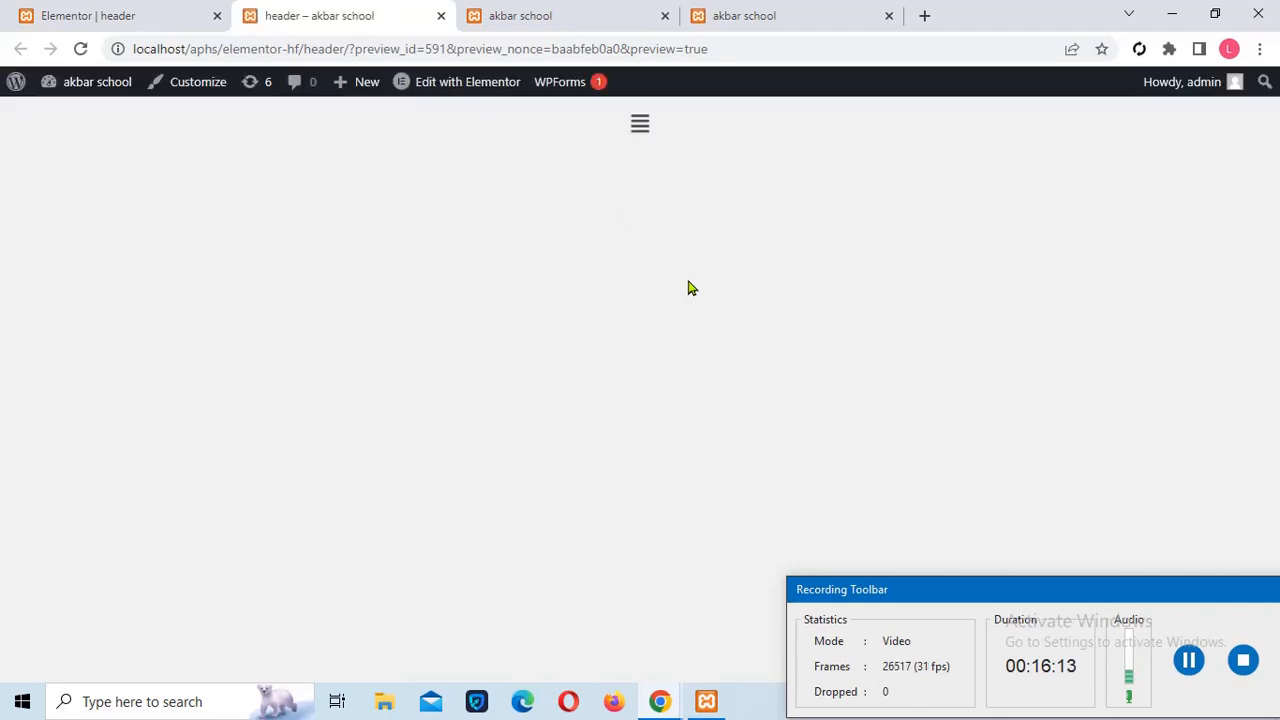
left_click(642, 130)
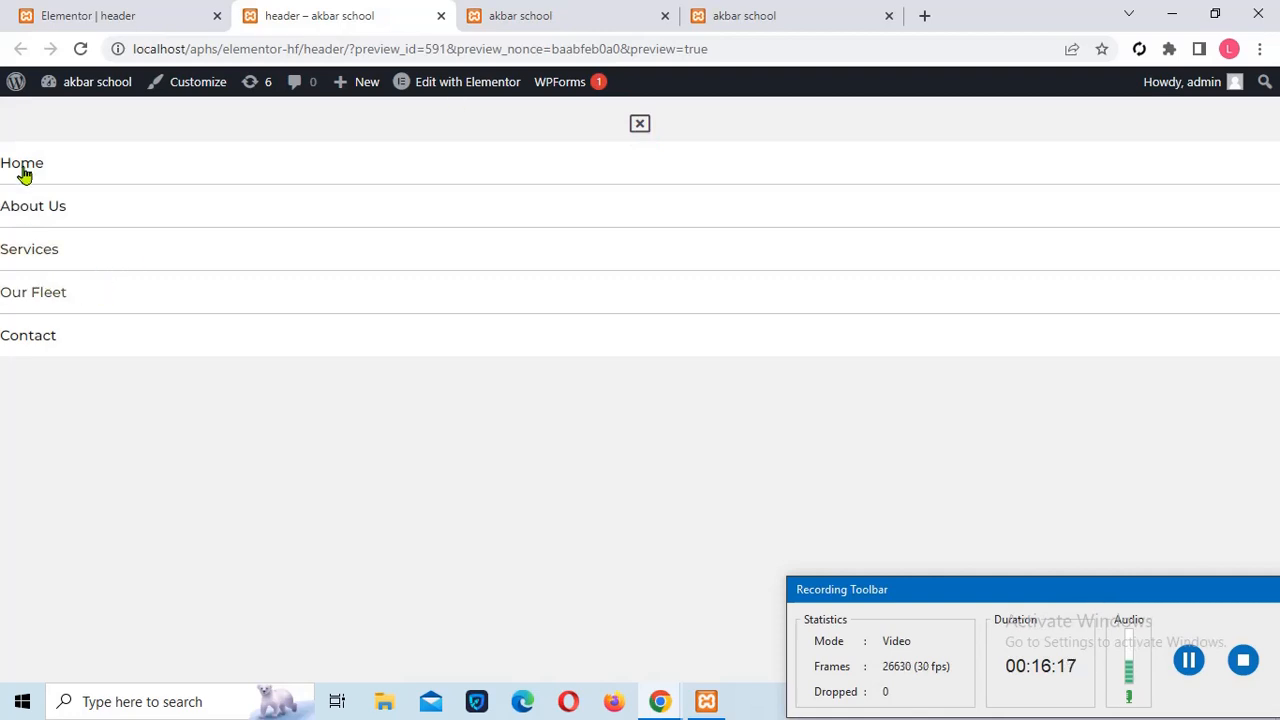
left_click(503, 15)
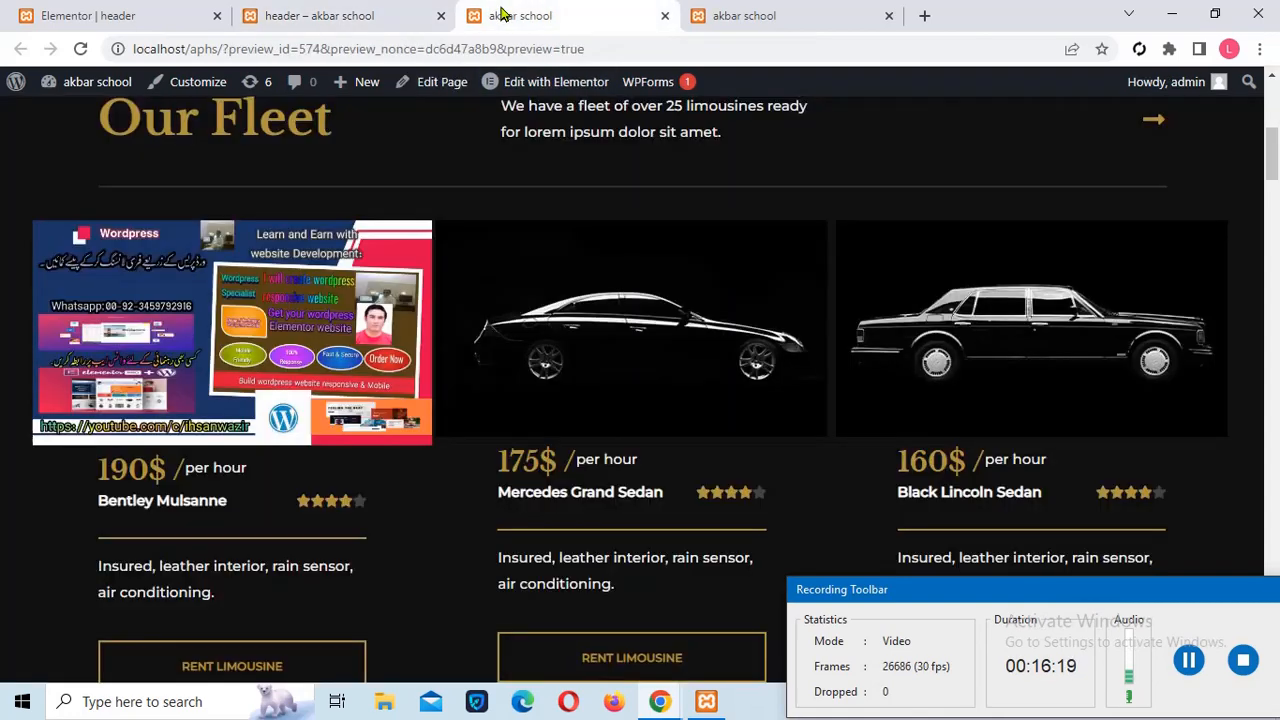
left_click(79, 49)
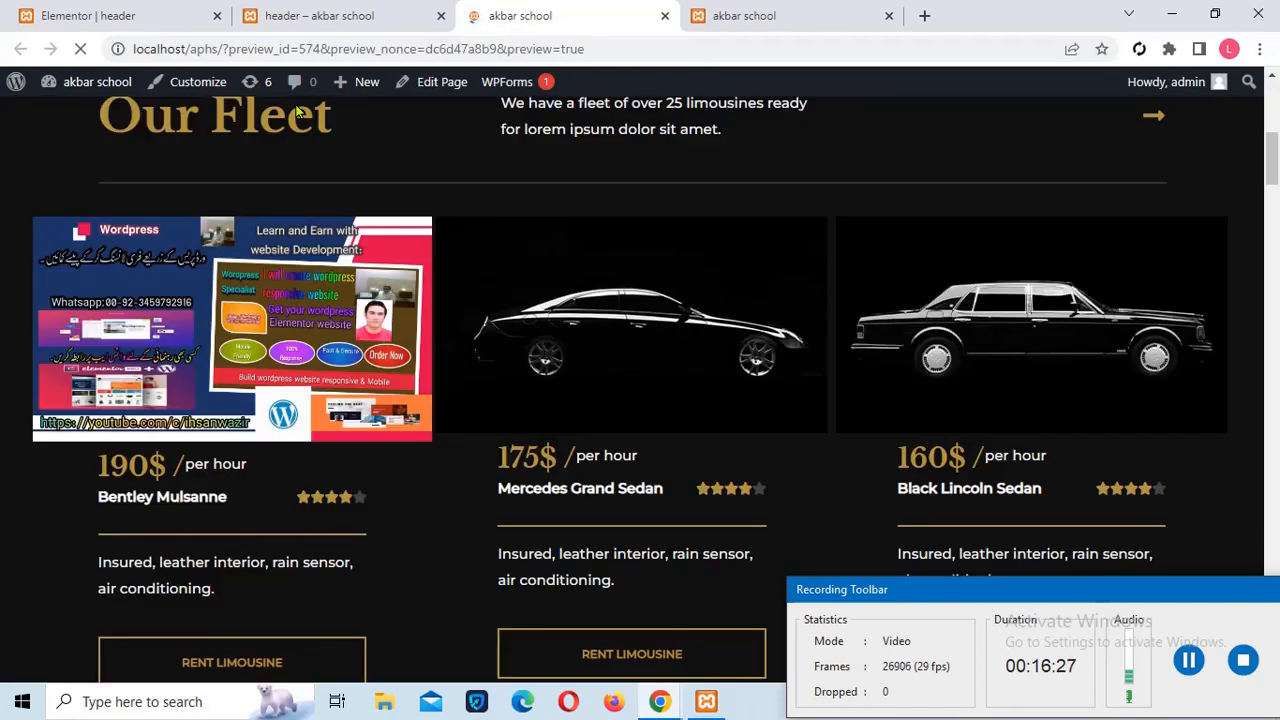
right_click(1262, 140)
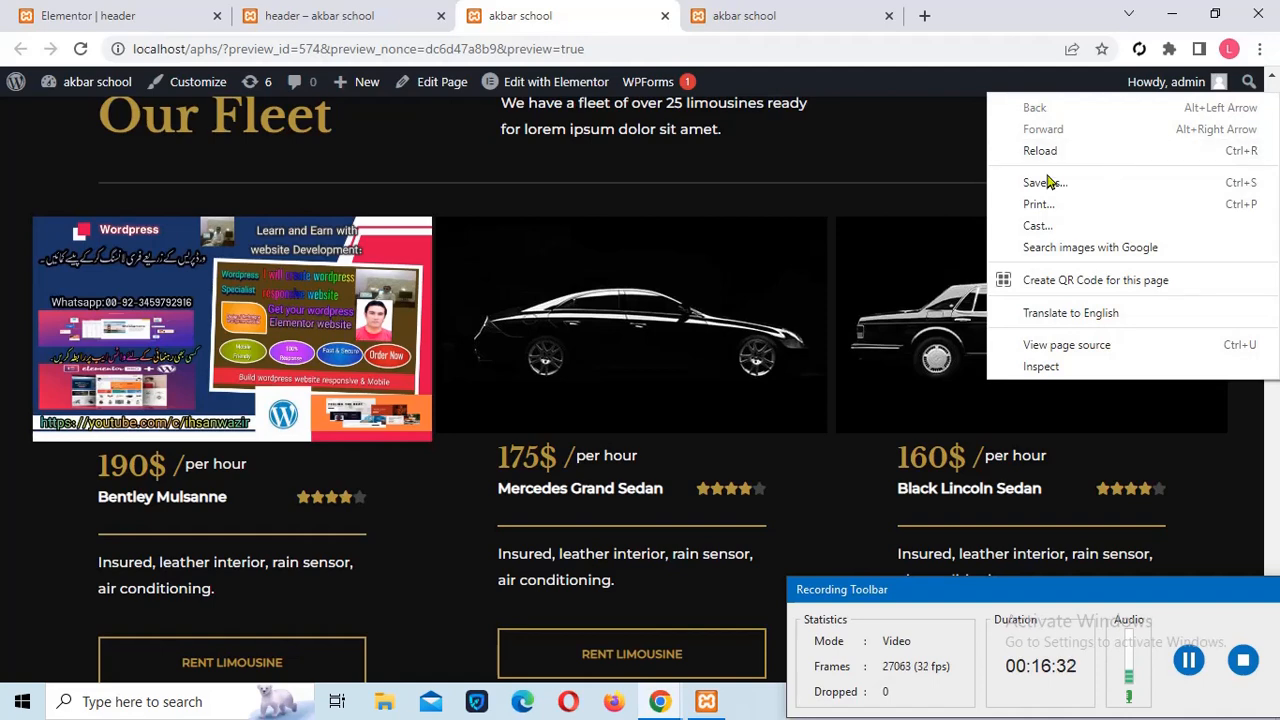
left_click(917, 194)
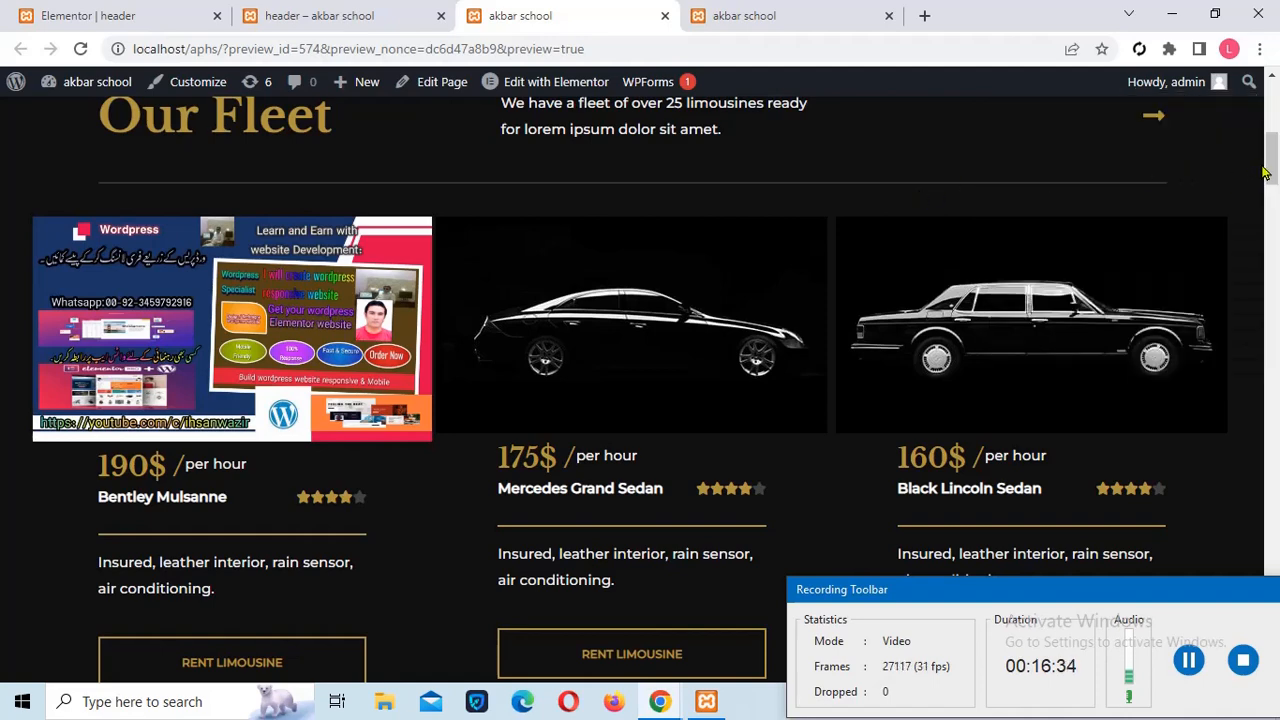
left_click_drag(1268, 172, 1268, 122)
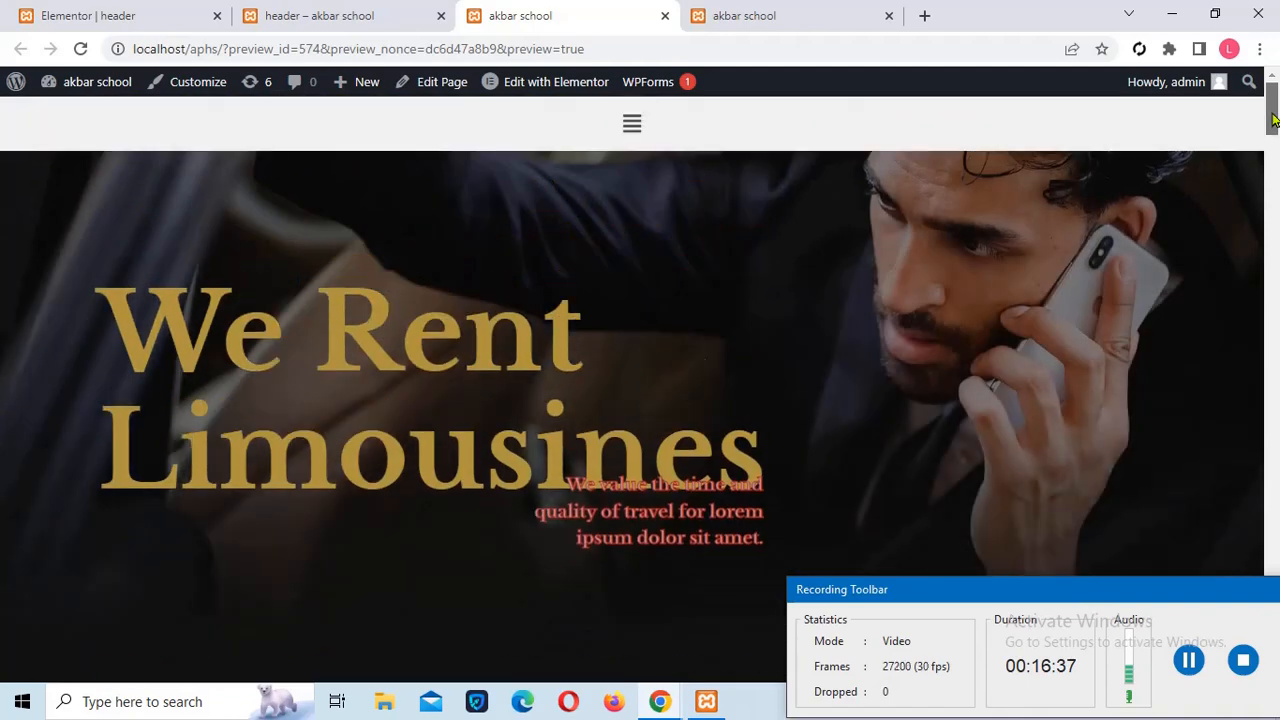
left_click(632, 127)
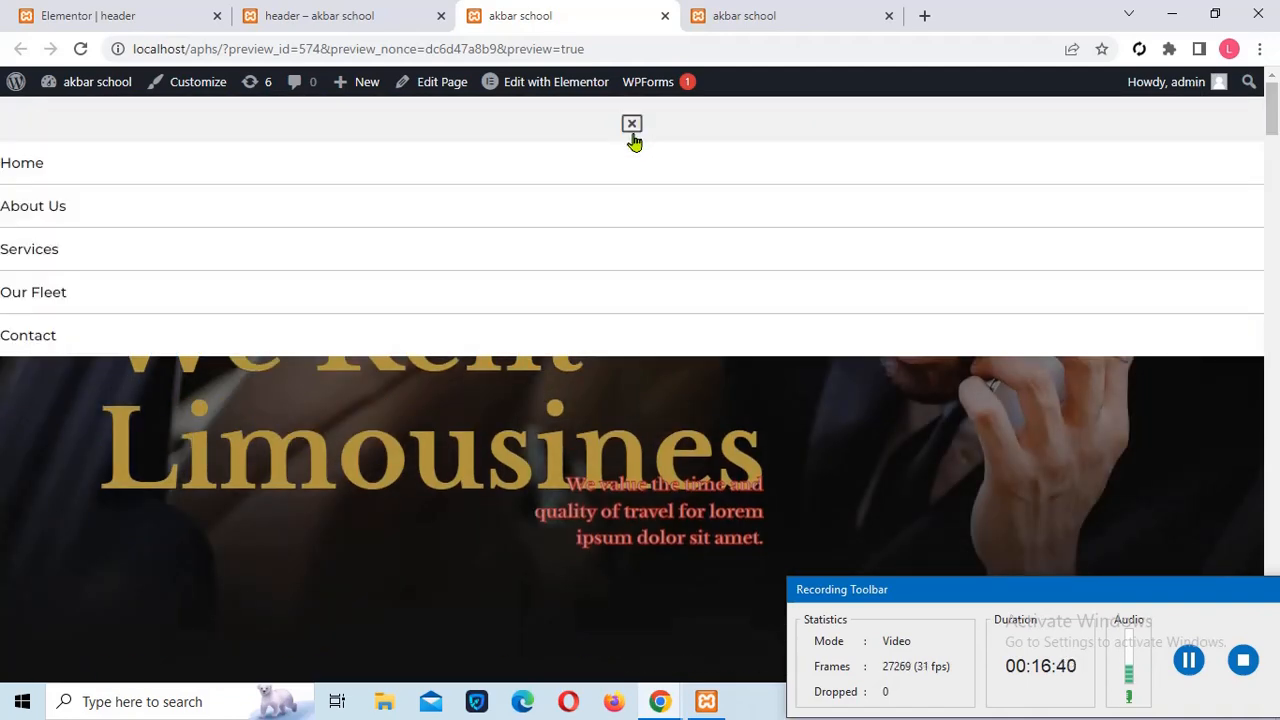
left_click(290, 16)
left_click(110, 22)
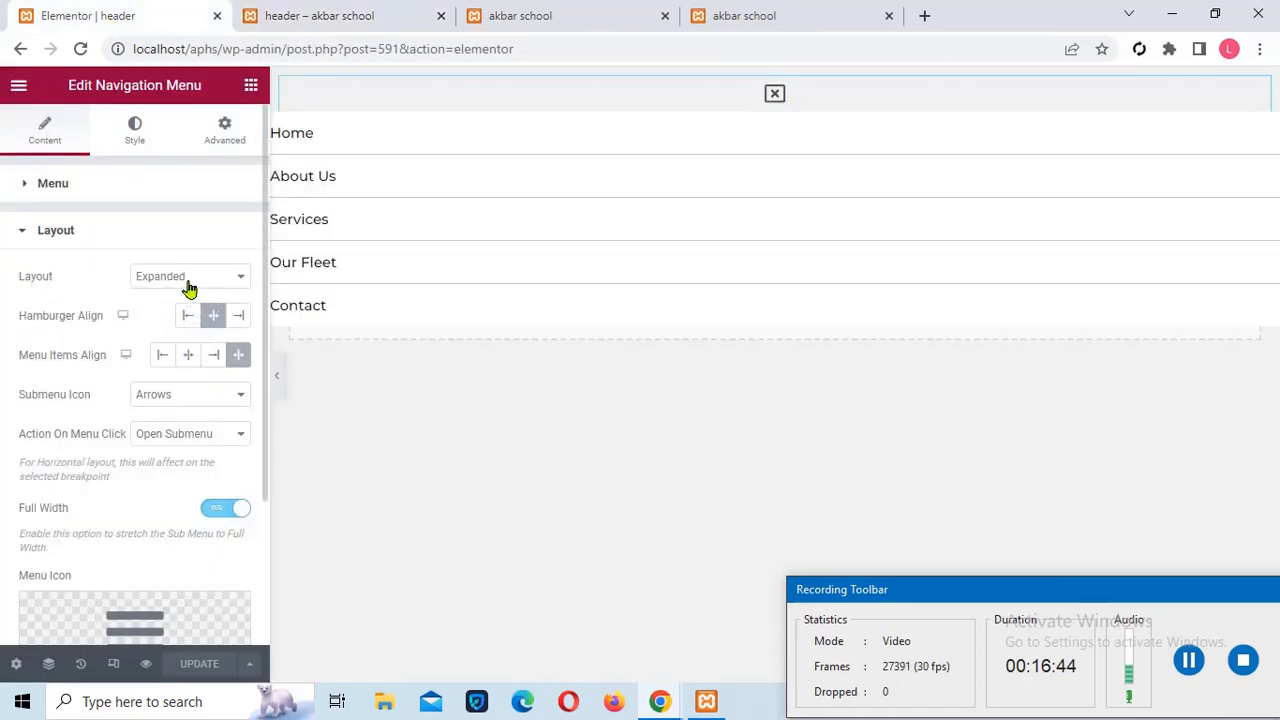
Change the navigation layout to Flyout and save the header
left_click(188, 281)
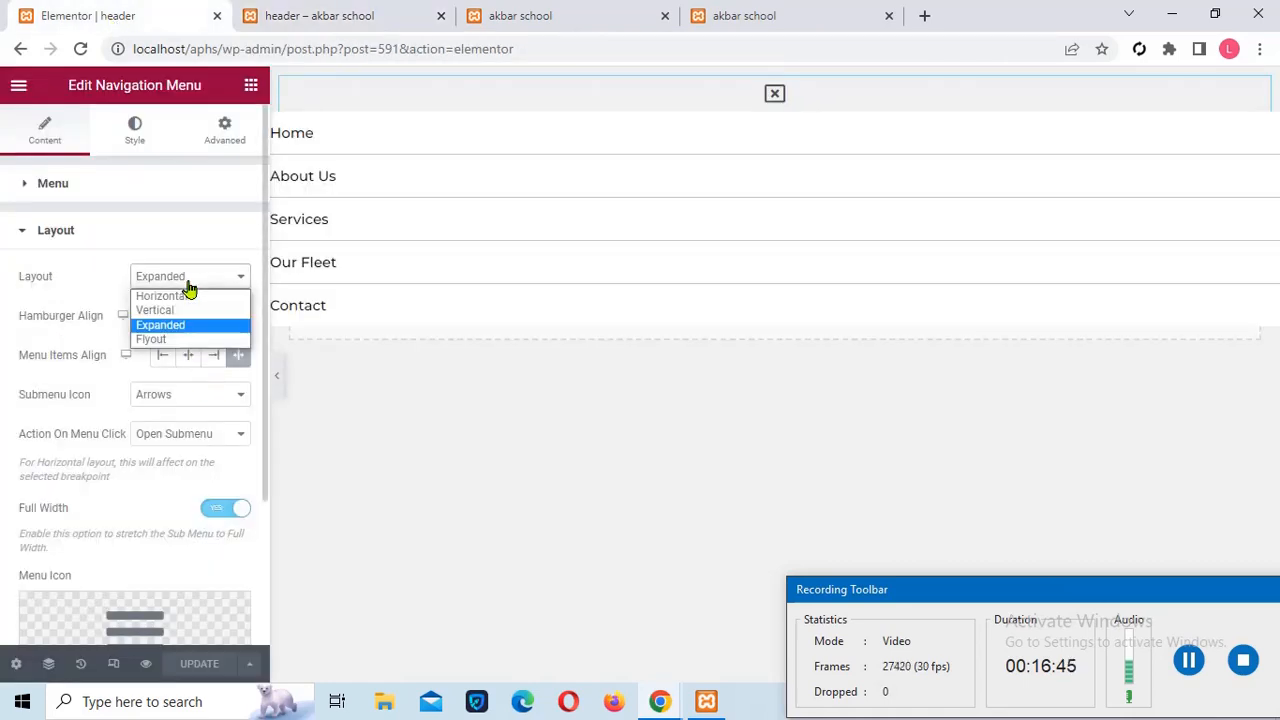
left_click(163, 341)
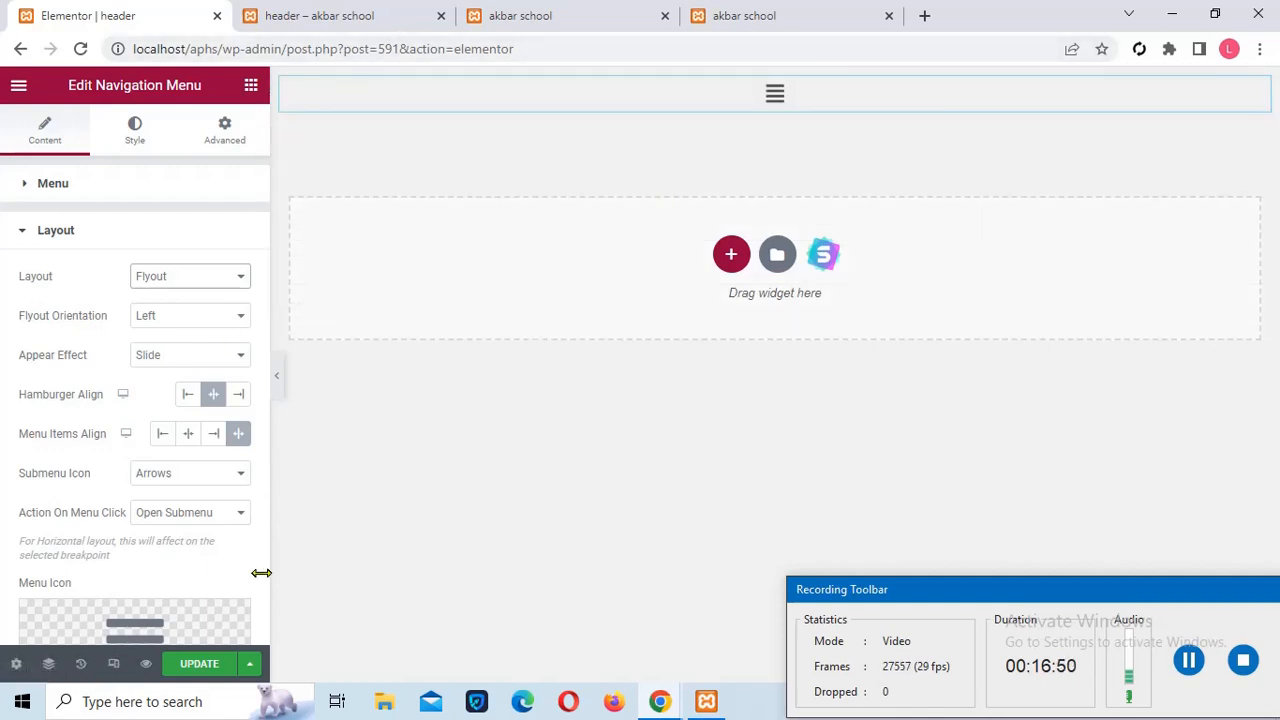
left_click(199, 670)
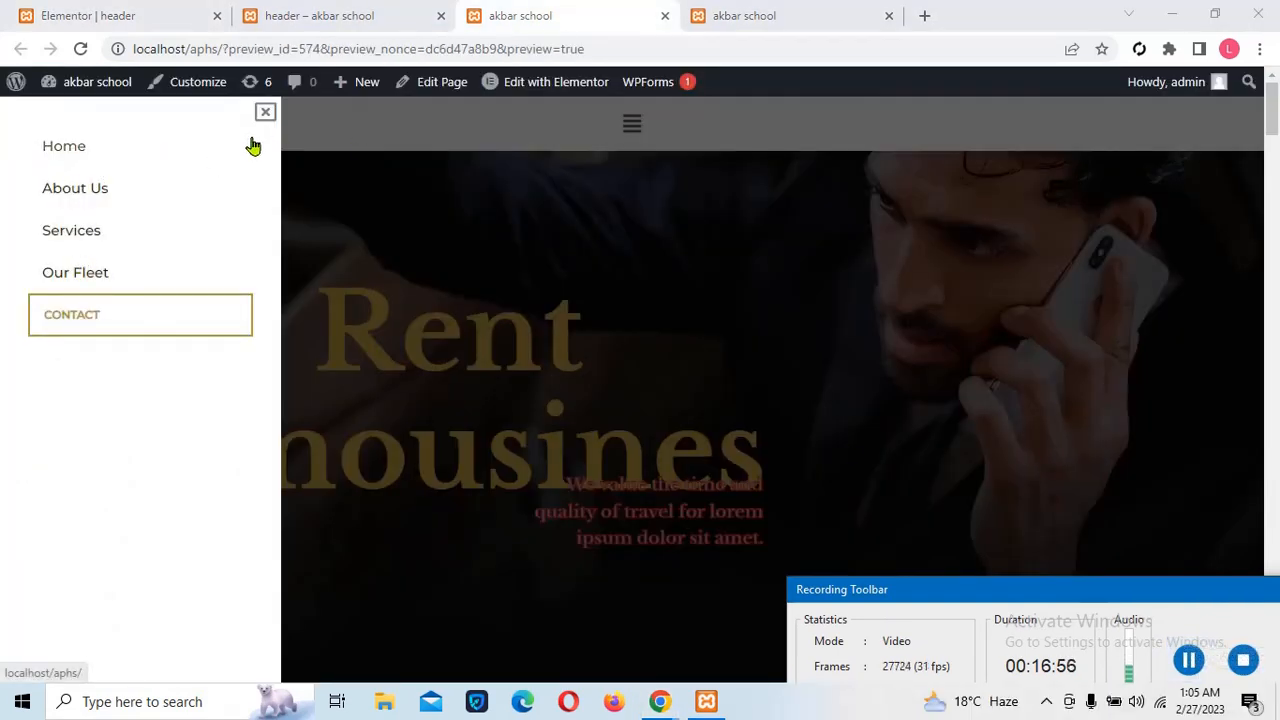
Close and reopen the flyout menu, then follow its Our Fleet link
left_click(266, 112)
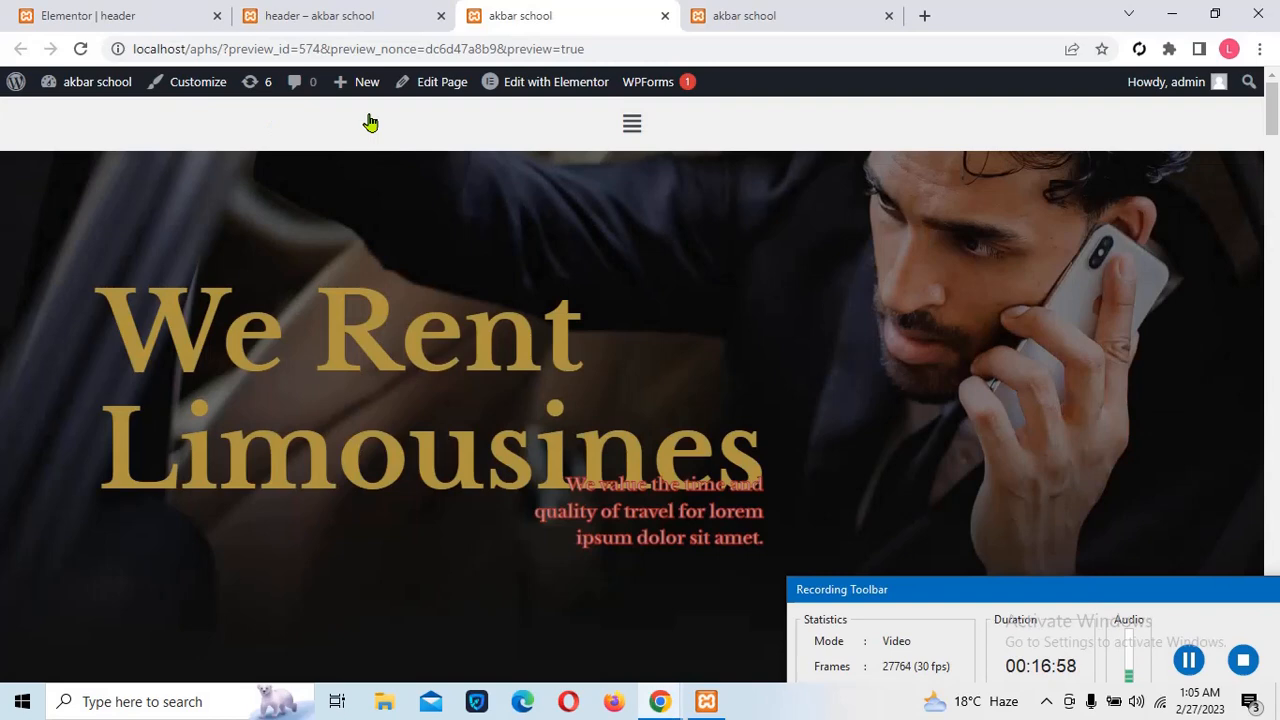
left_click(634, 130)
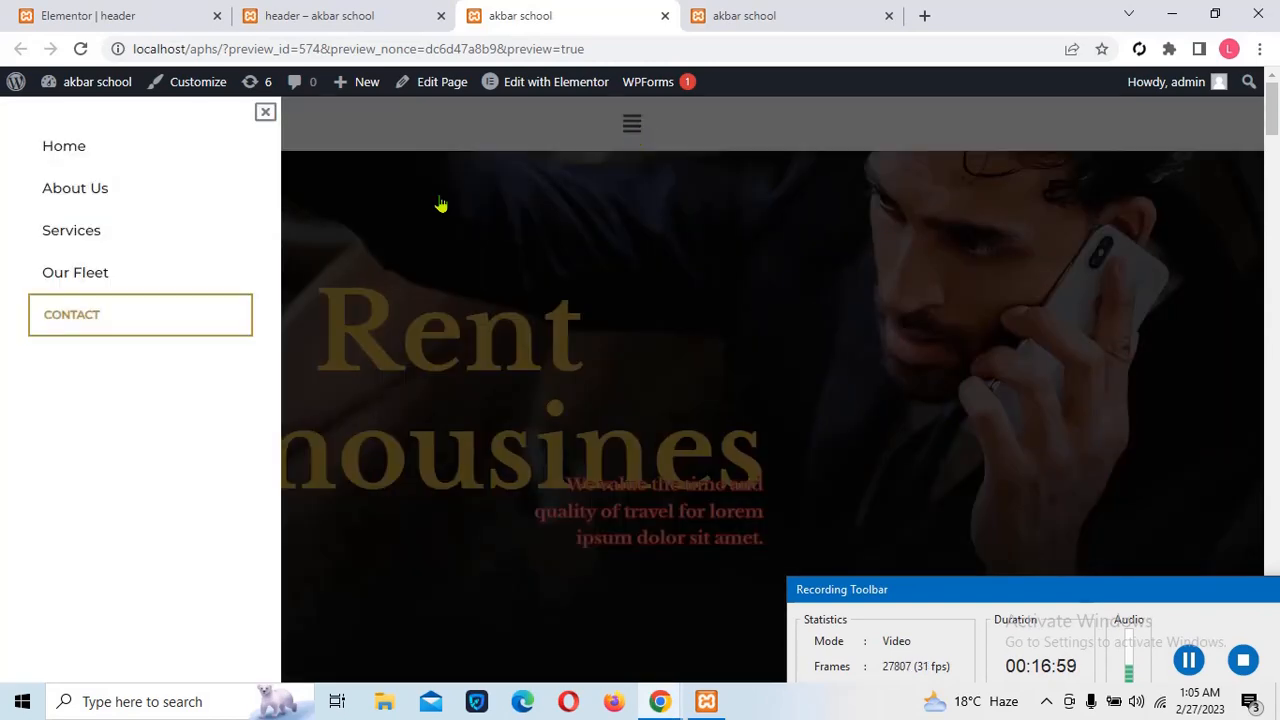
left_click(104, 279)
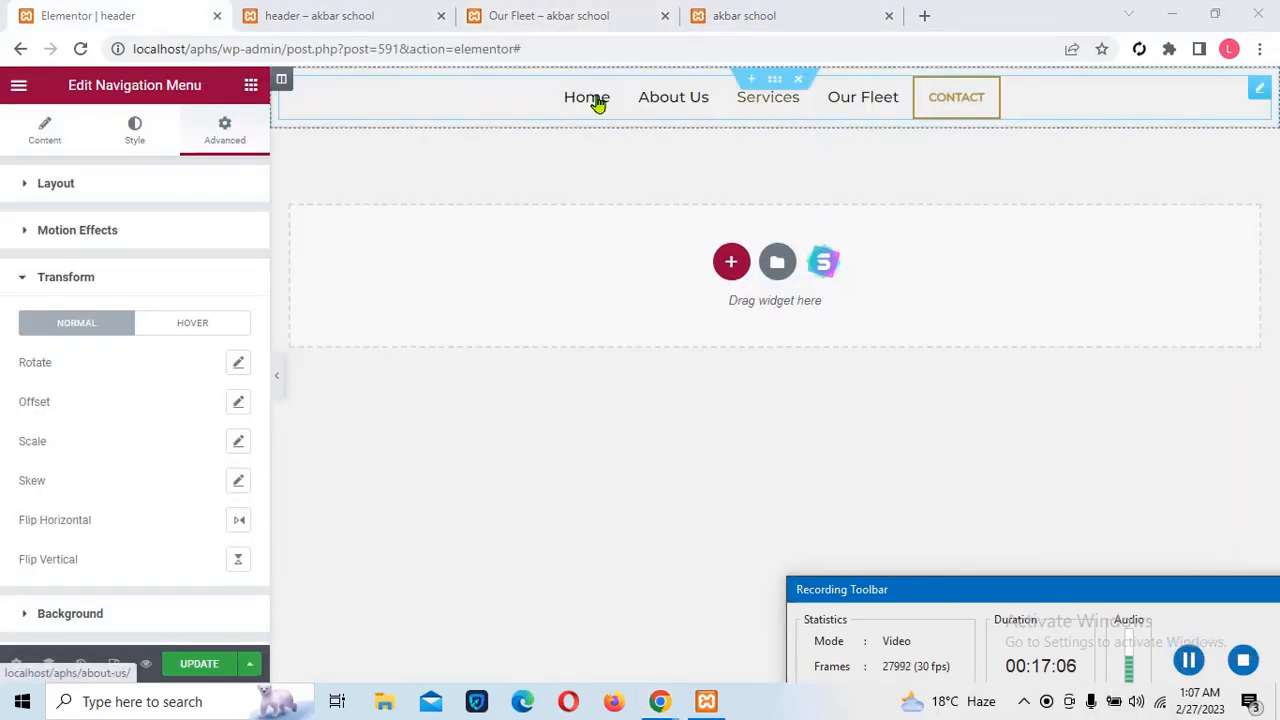
Save the header with its horizontal menu ending in CONTACT, then view the Our Fleet tab
left_click(195, 665)
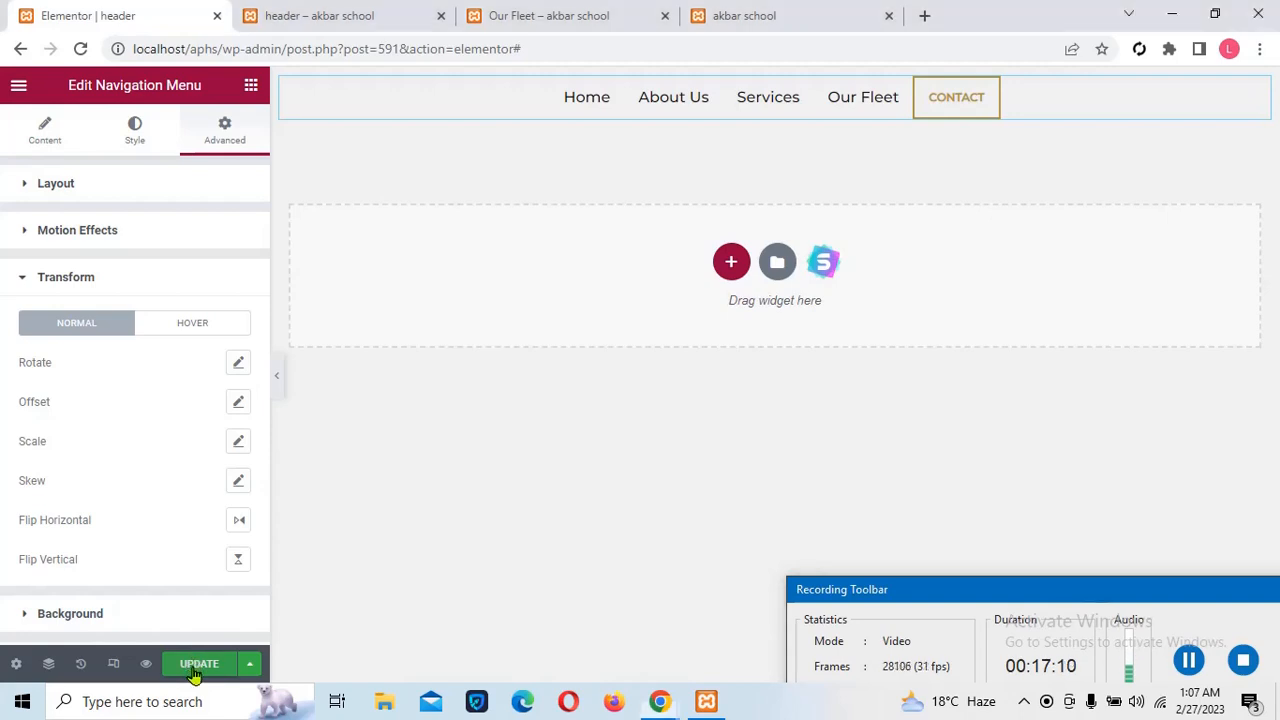
left_click(195, 665)
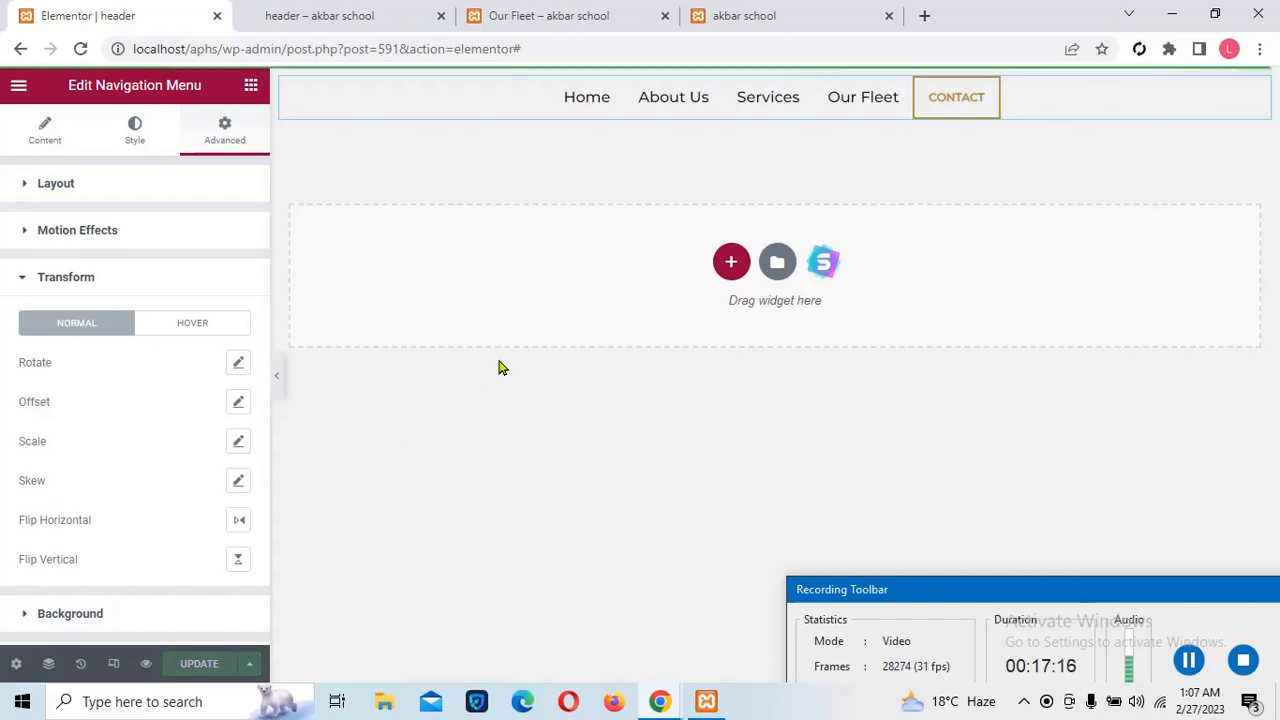
left_click(510, 20)
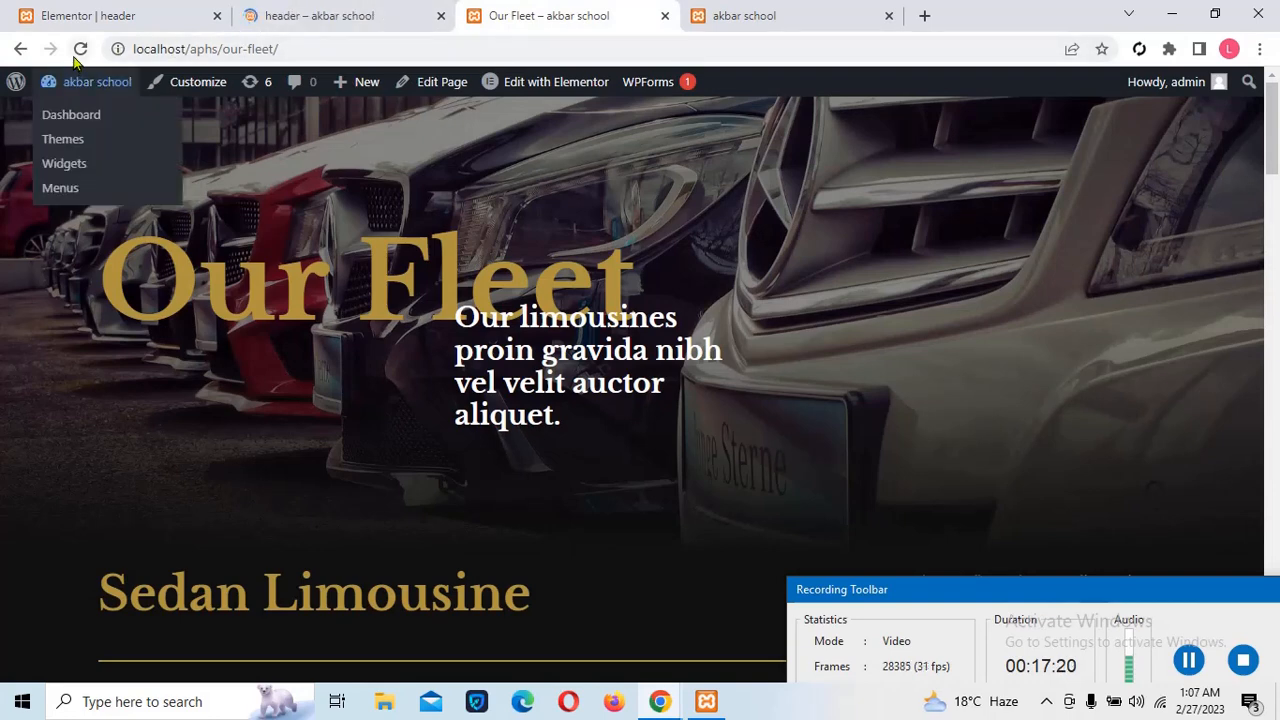
Open Services from the previewed header menu, check the Our Fleet and home pages, then return to the header editor
left_click(337, 30)
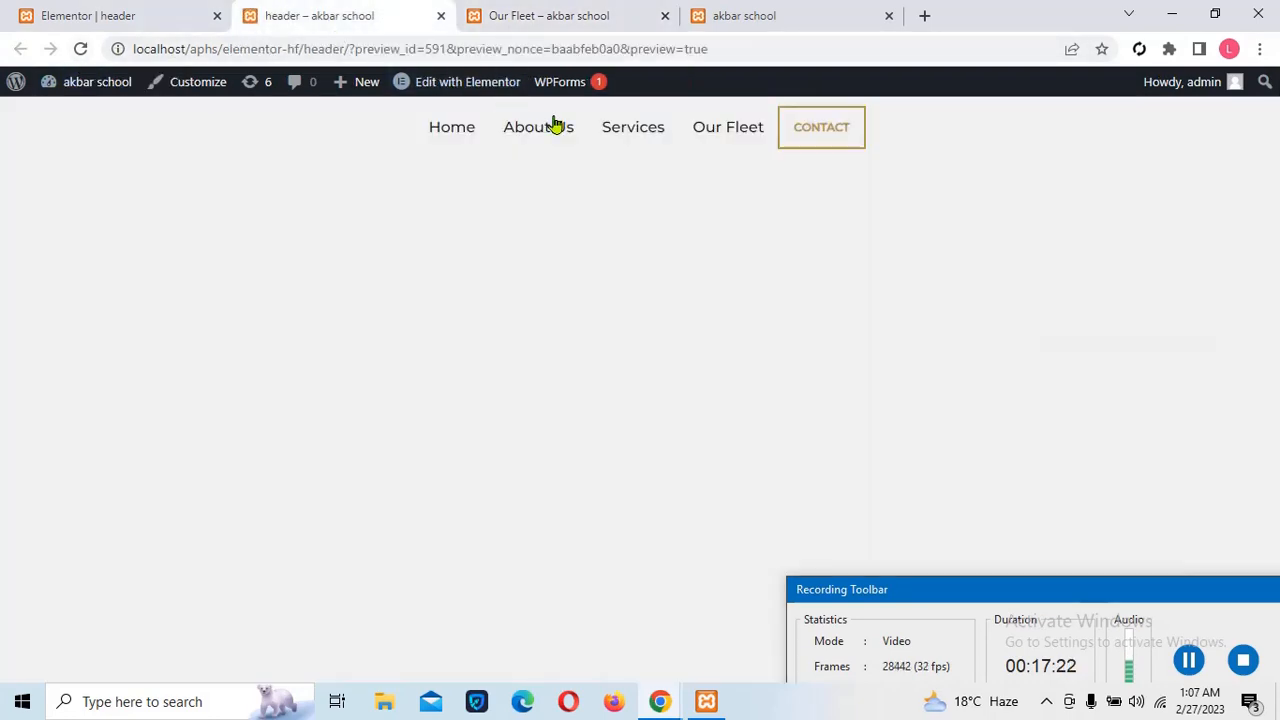
left_click(632, 130)
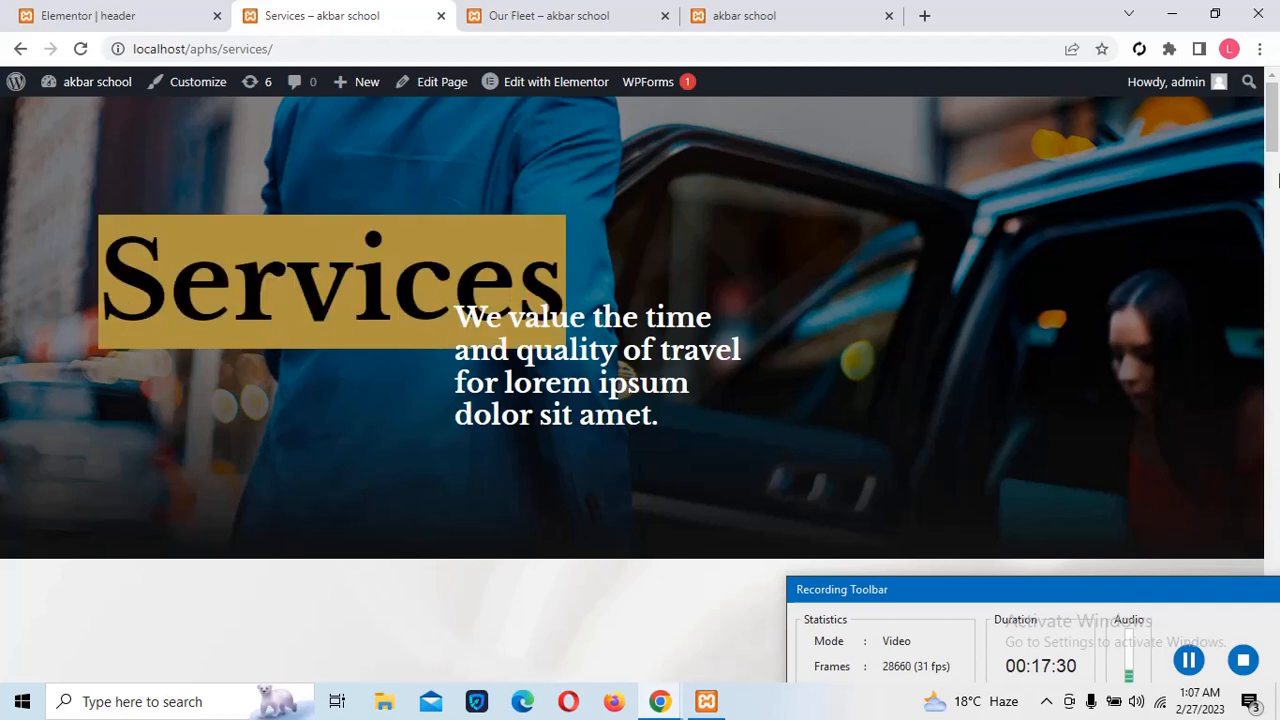
left_click(586, 23)
left_click(745, 18)
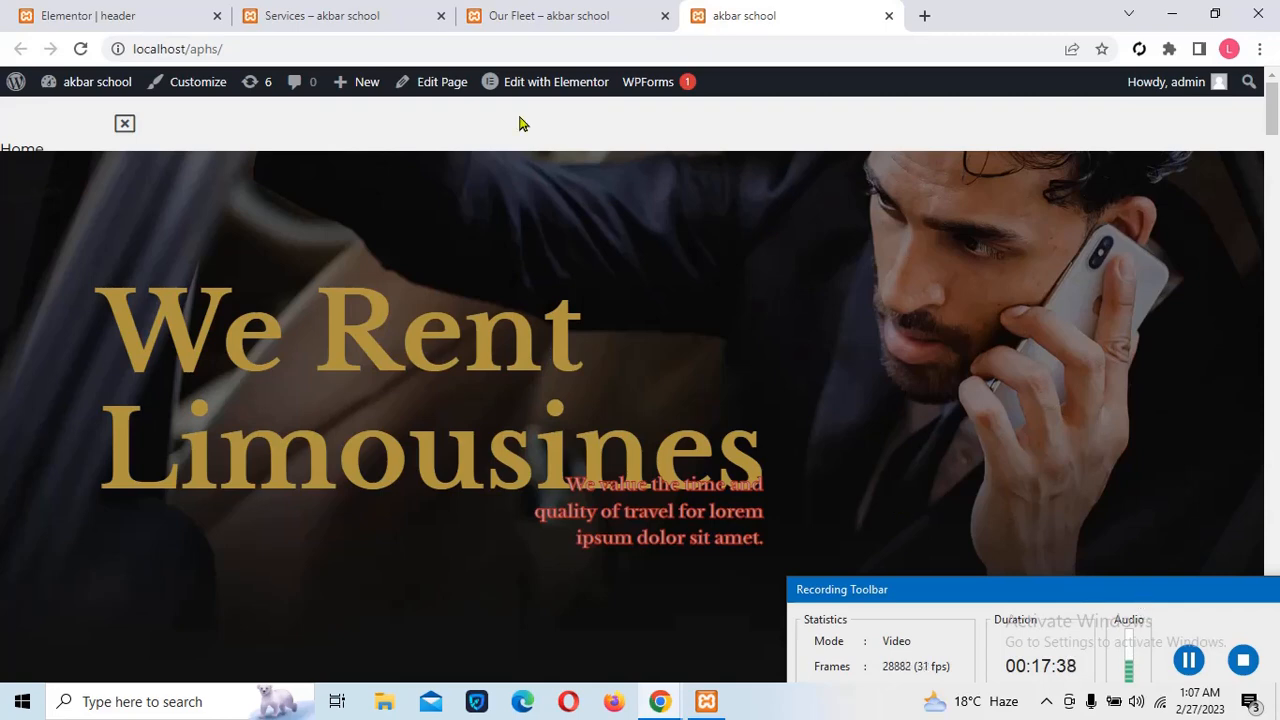
left_click(513, 12)
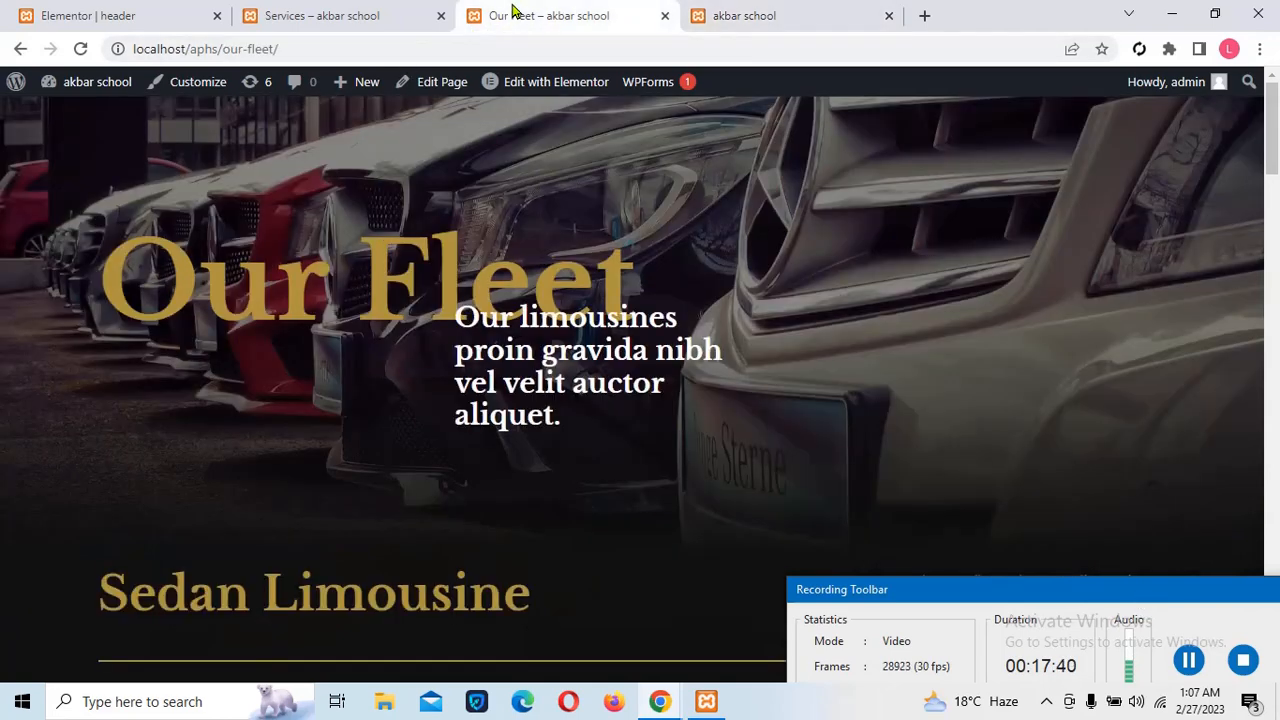
left_click(292, 10)
left_click(52, 8)
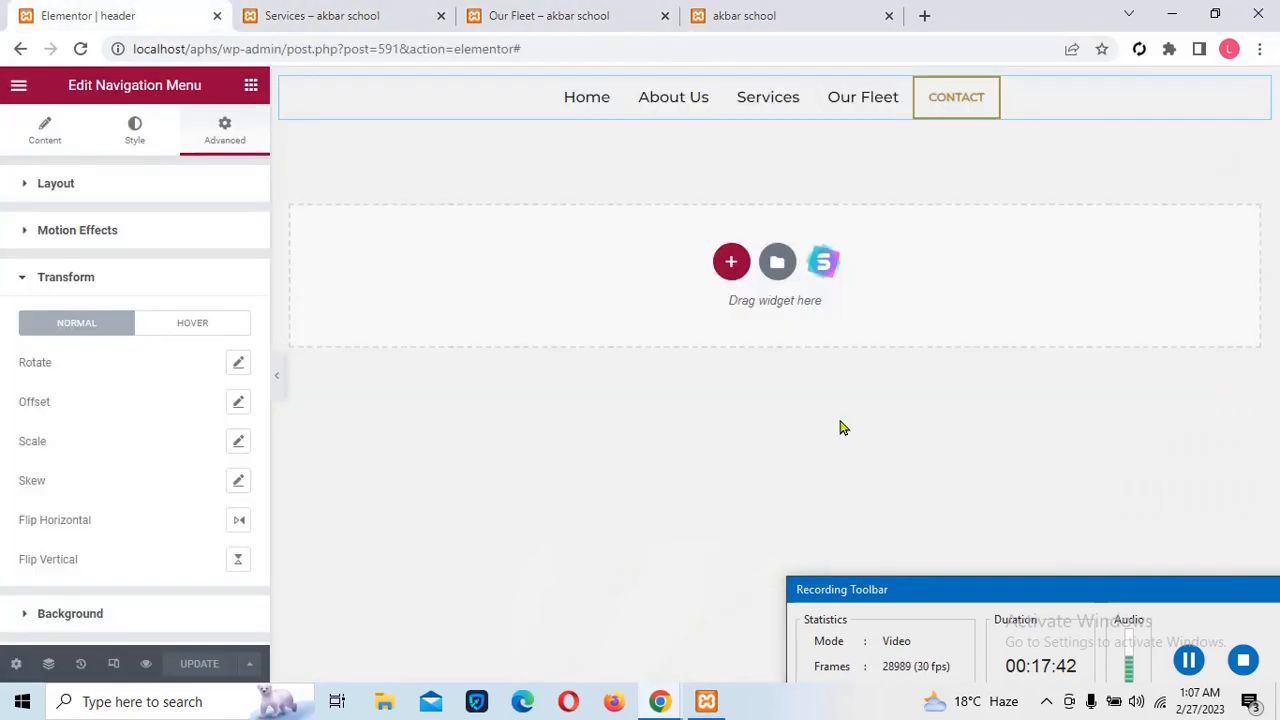